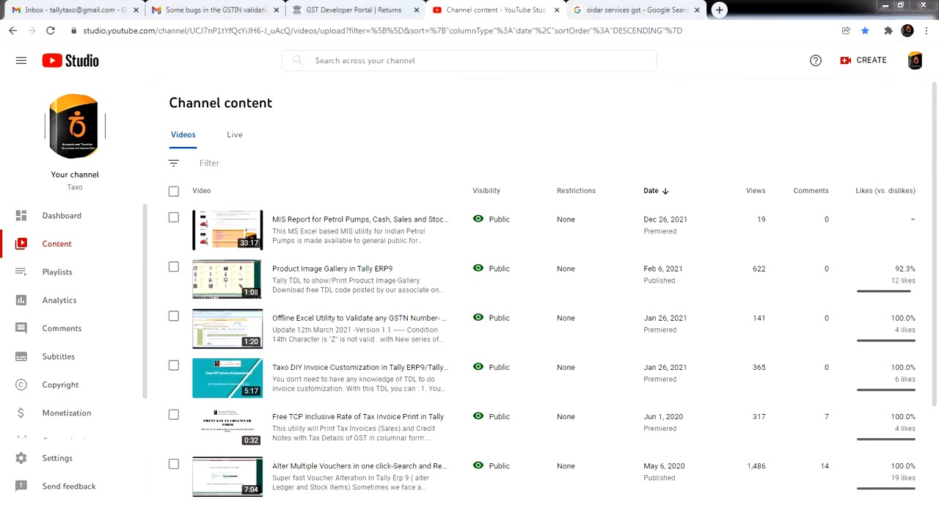
Switch to the RBCGstinValidator workbook in Excel and enlarge the Instructions sheet to read the GSTIN formula instructions in rows 27 to 34
left_click(96, 460)
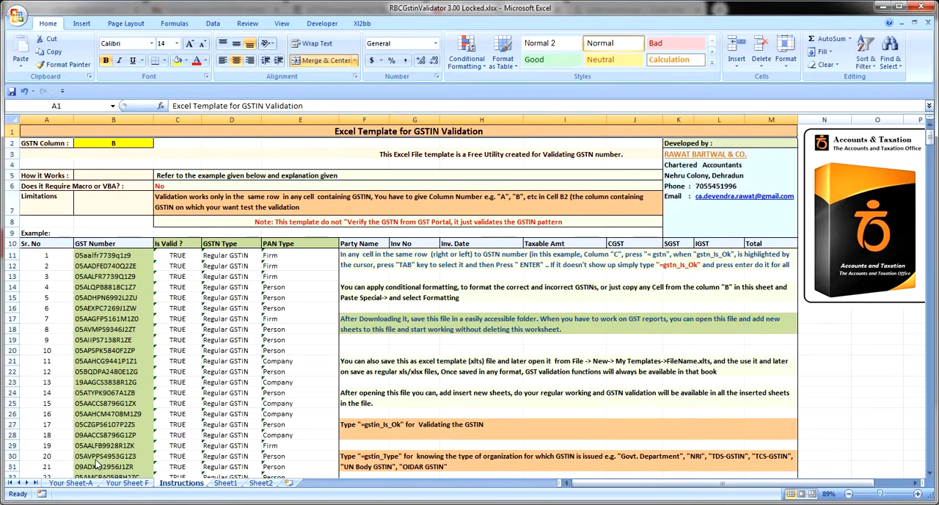
left_click(277, 286)
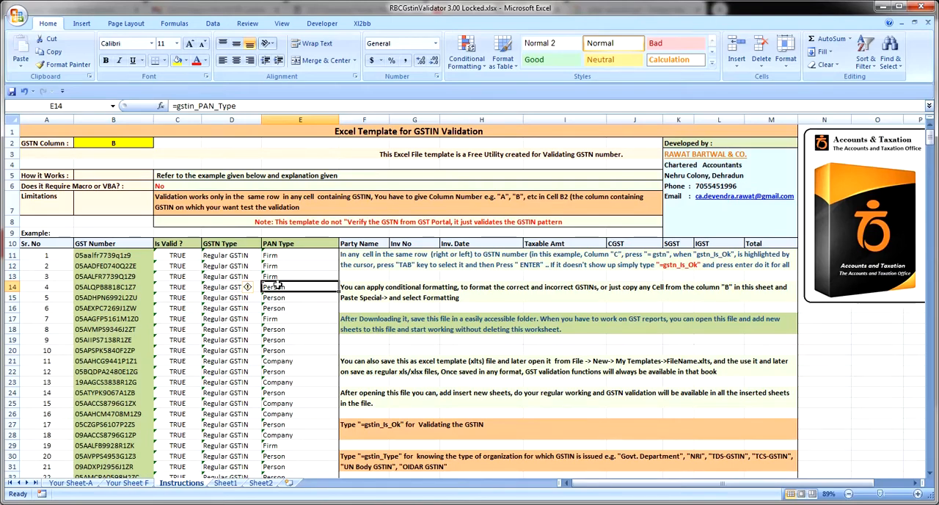
left_click(408, 433)
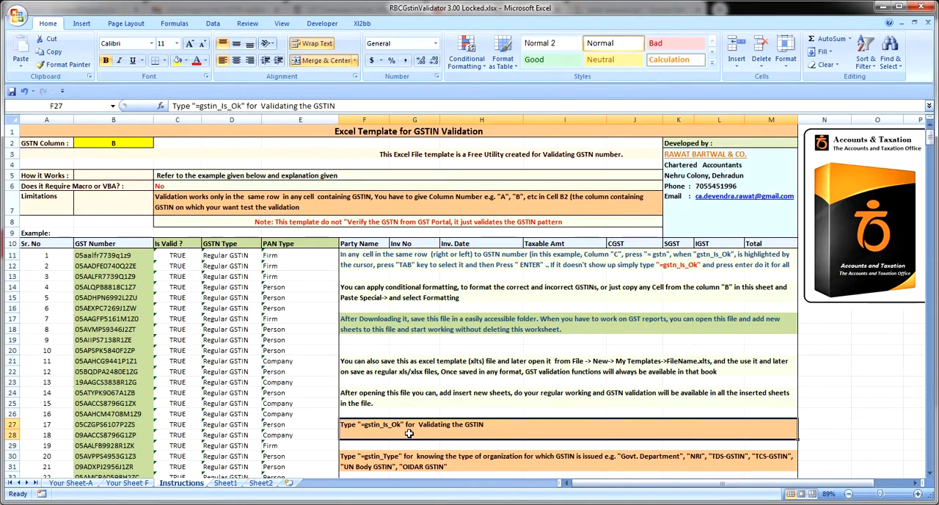
left_click(282, 24)
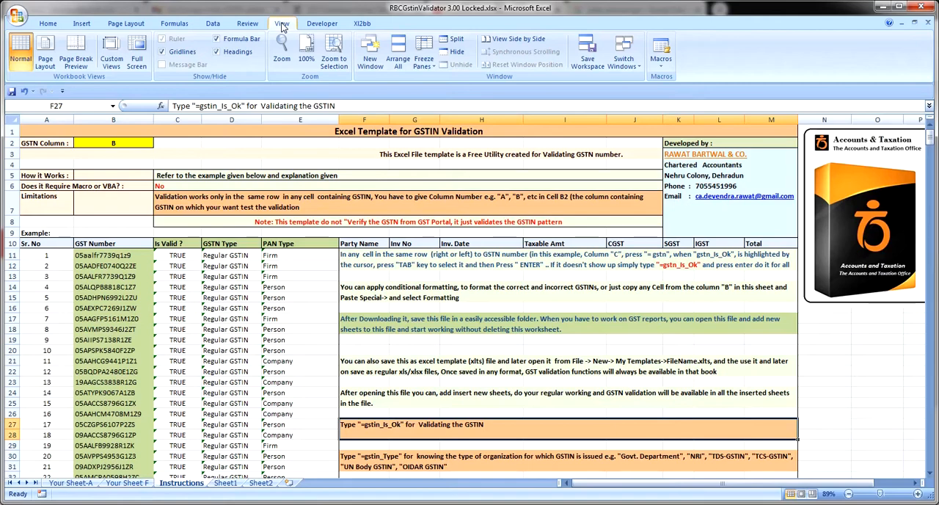
left_click(333, 55)
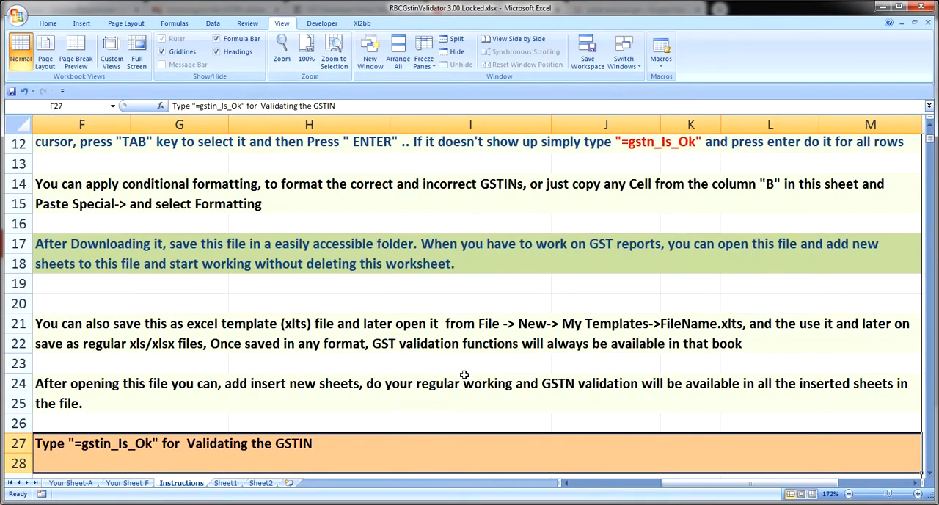
left_click(929, 475)
left_click(929, 475)
left_click(929, 475)
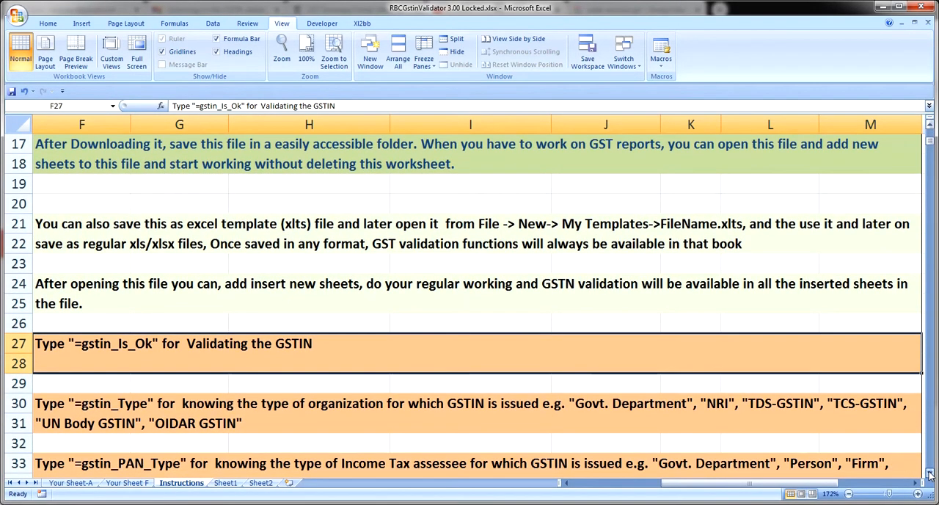
left_click(929, 475)
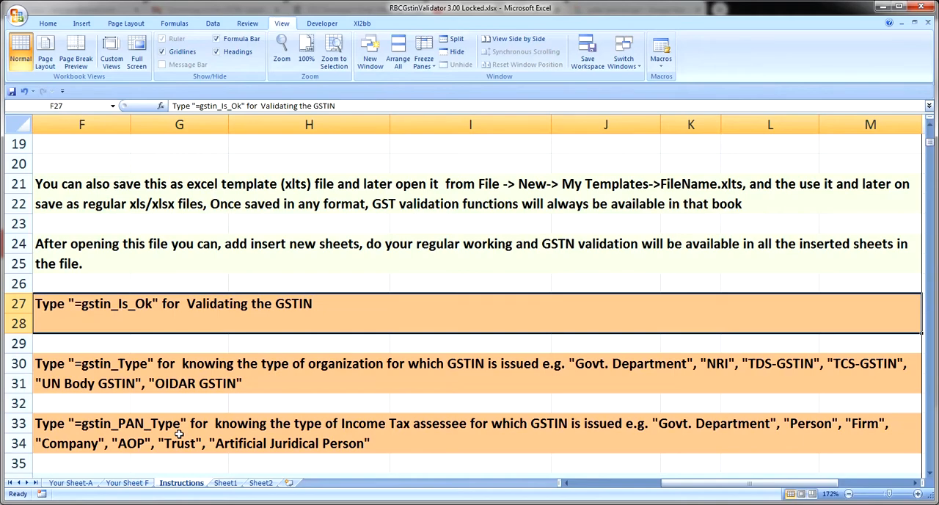
Review the macro requirement and the limitations text in rows 6 and 7 of the Instructions sheet
key("ctrl+Home")
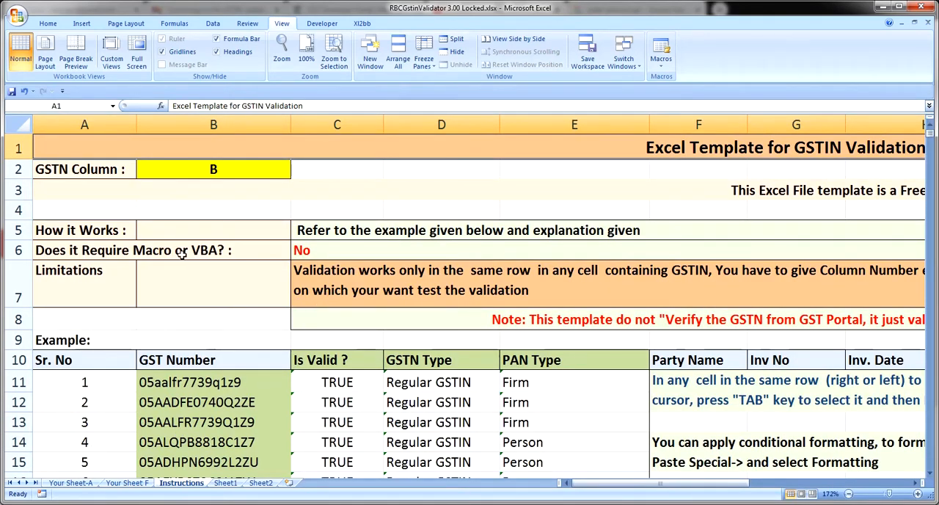
left_click(328, 251)
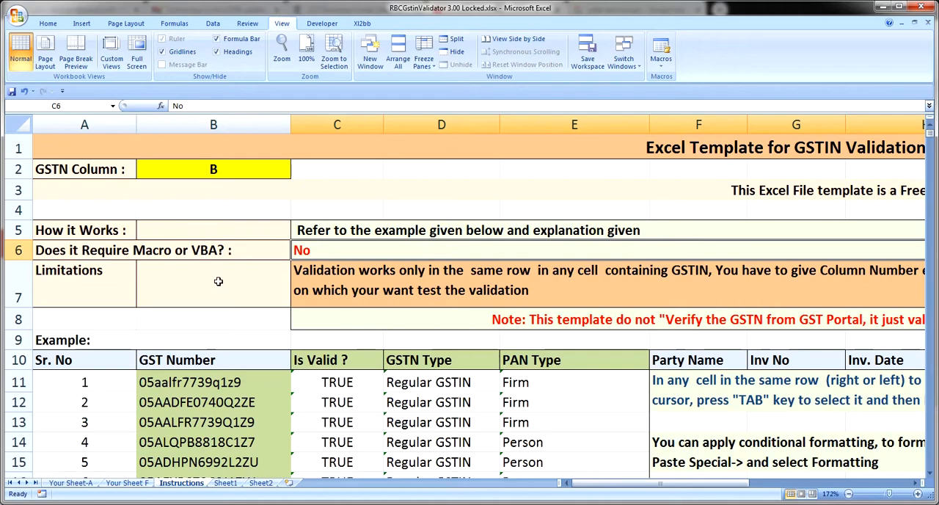
key("Down")
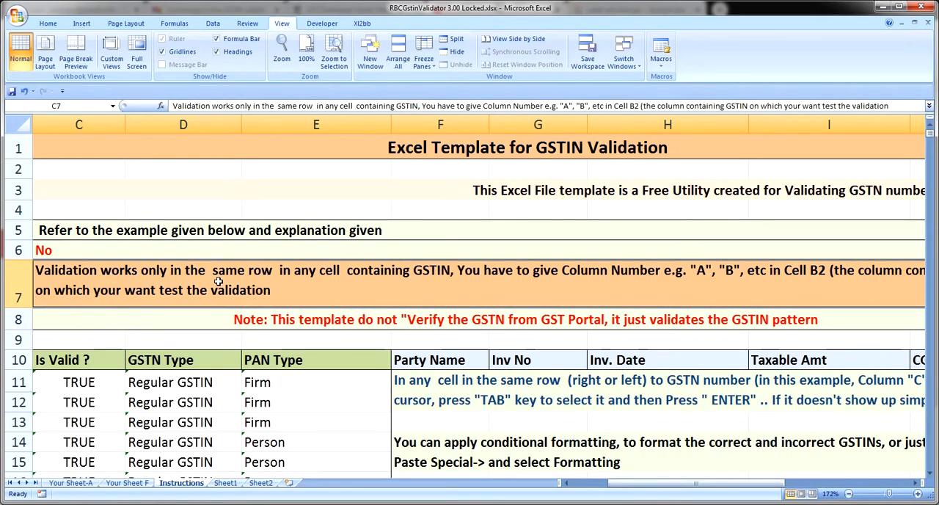
key("Left")
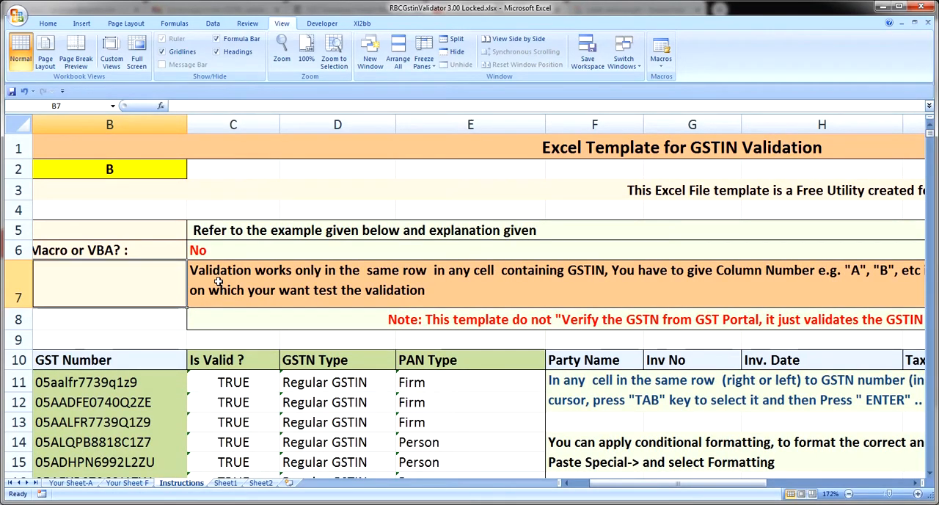
key("Right")
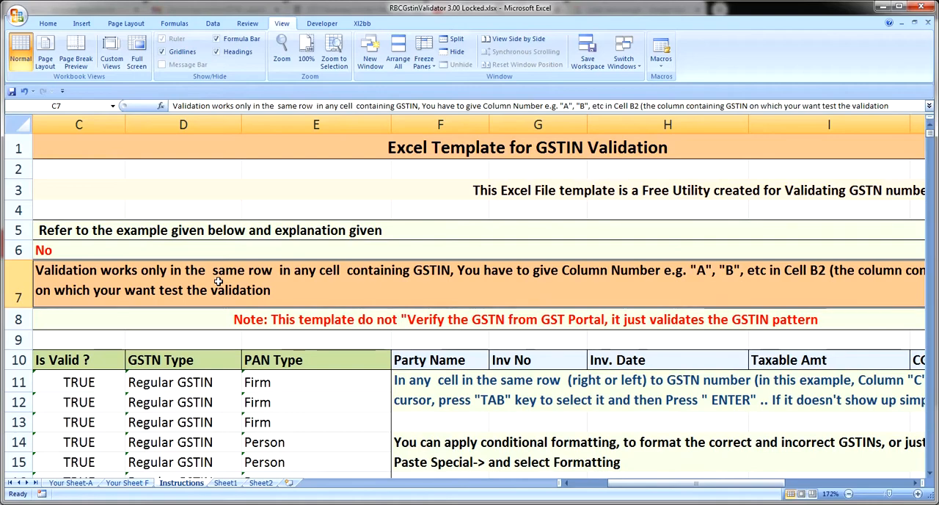
Examine the GST number in row 11 and its validity, GSTN type and PAN type formulas
left_click(187, 387)
key("Left")
key("Left")
scroll(188, 394, "left", 1)
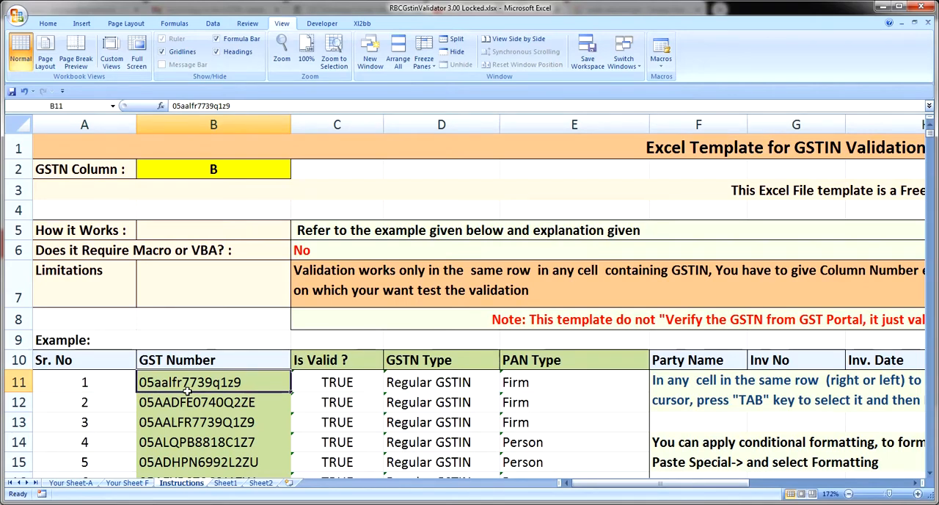
key("Right")
key("shift+Right")
key("shift+Right")
key("shift+Right")
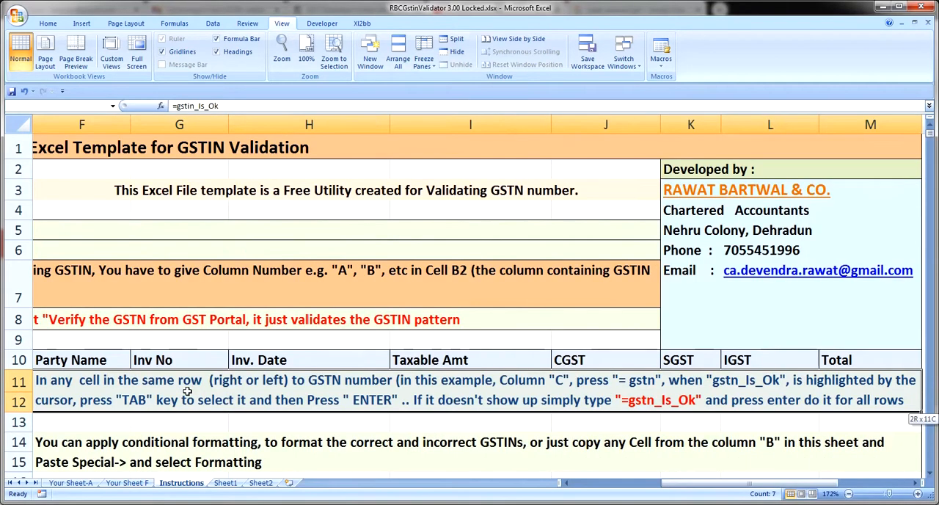
key("shift+Left")
key("shift+Left")
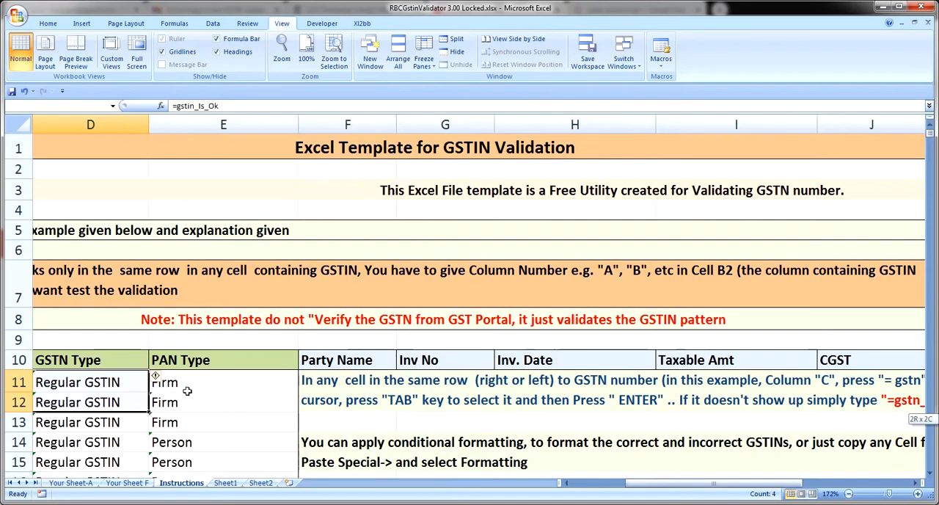
key("shift+Left")
key("shift+Right")
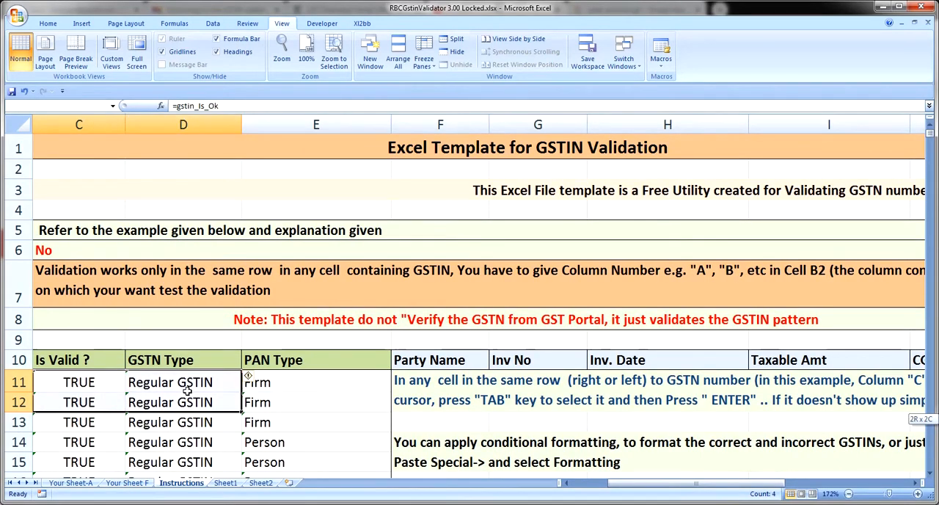
key("shift+Up")
key("Right")
key("Right")
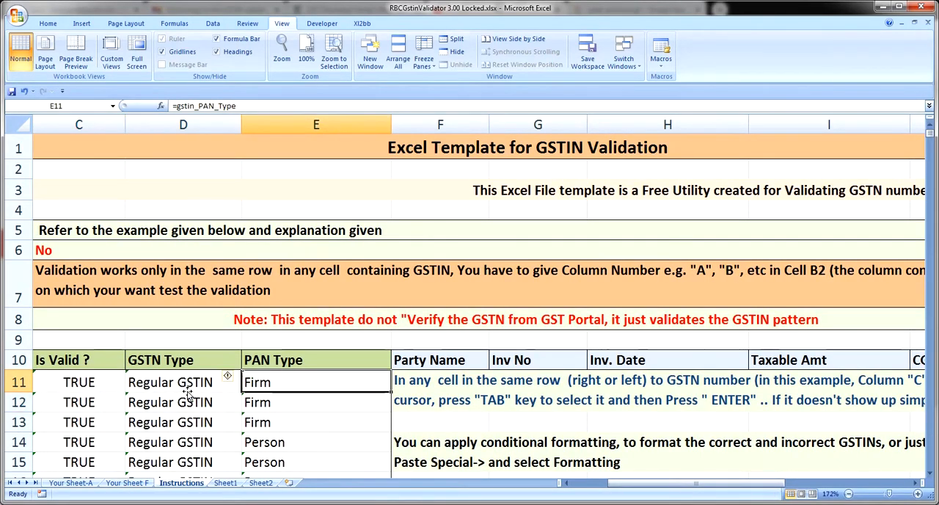
Look through the usage notes and the example GST number rows down to row 33
key("Right")
key("Down")
key("Down")
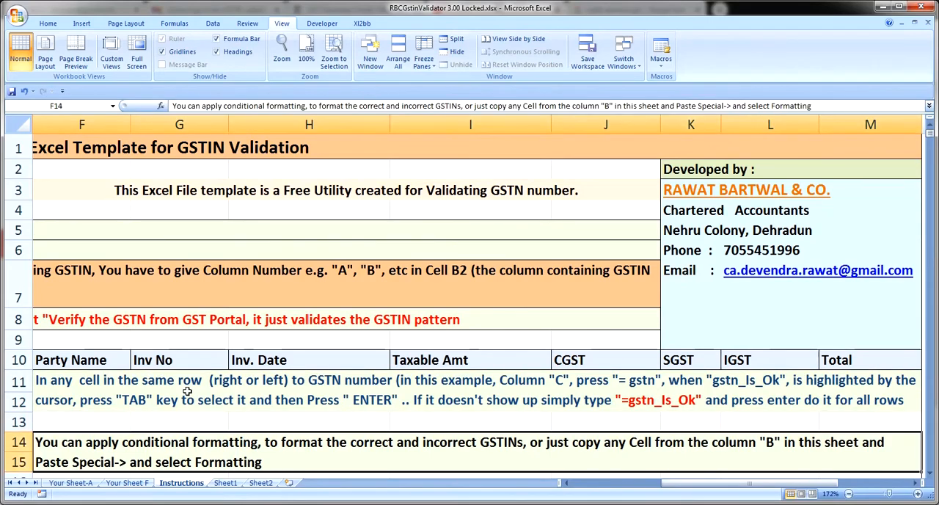
key("Left")
key("Down")
key("Down")
key("Down")
key("Down")
key("Down")
key("Down")
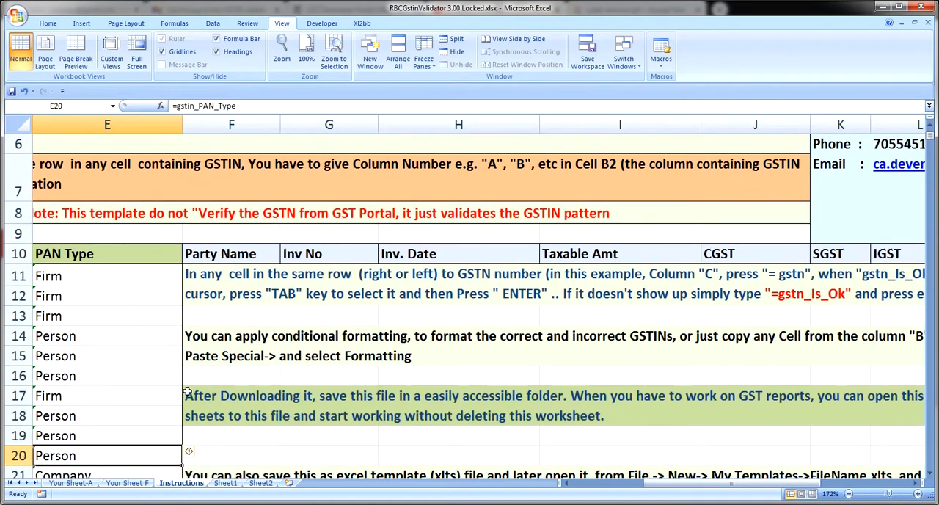
key("Down")
key("Down")
key("Down")
key("Down")
key("Down")
key("Down")
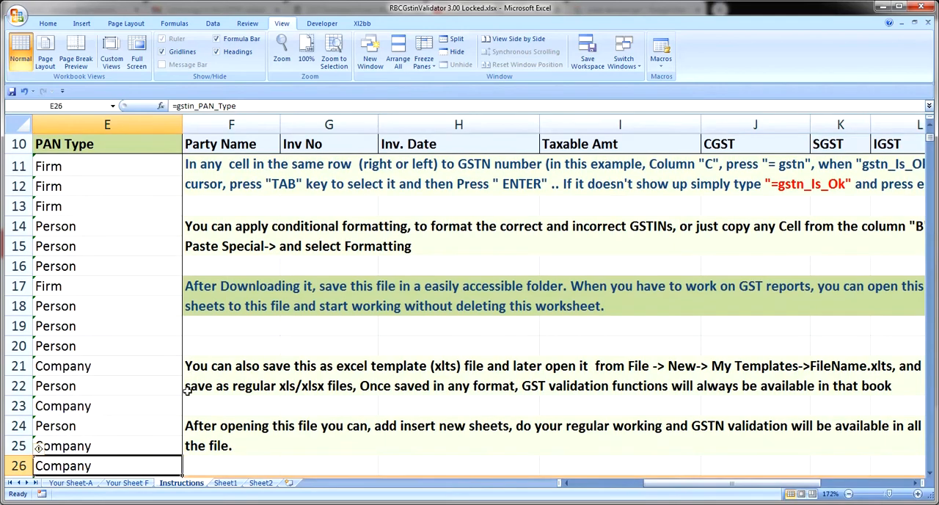
key("Left")
key("Left")
key("Down")
key("Down")
key("Down")
key("Down")
key("Down")
key("Down")
key("Down")
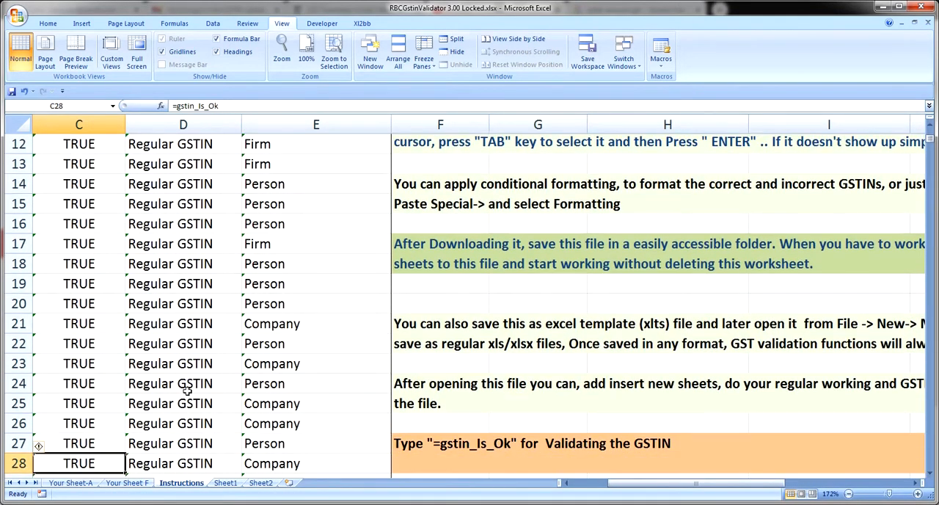
key("Left")
key("Left")
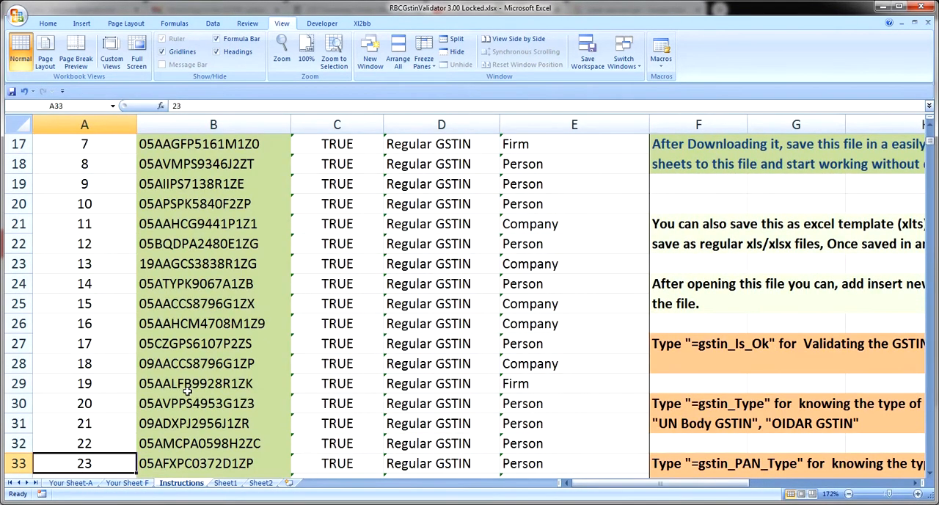
Glance at Sheet1 and Your Sheet-A, then return to the start of the Instructions sheet and zoom it out to 75%
key("ctrl+Page_Down")
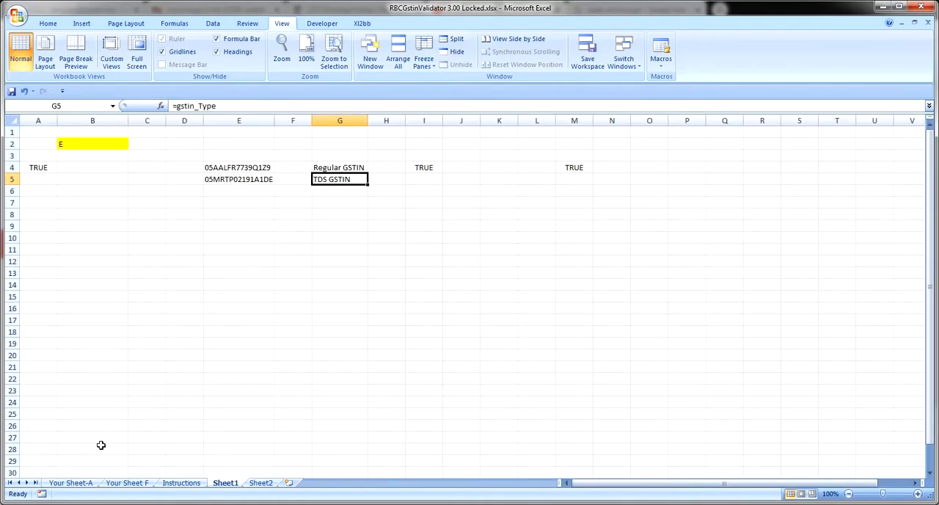
left_click(77, 483)
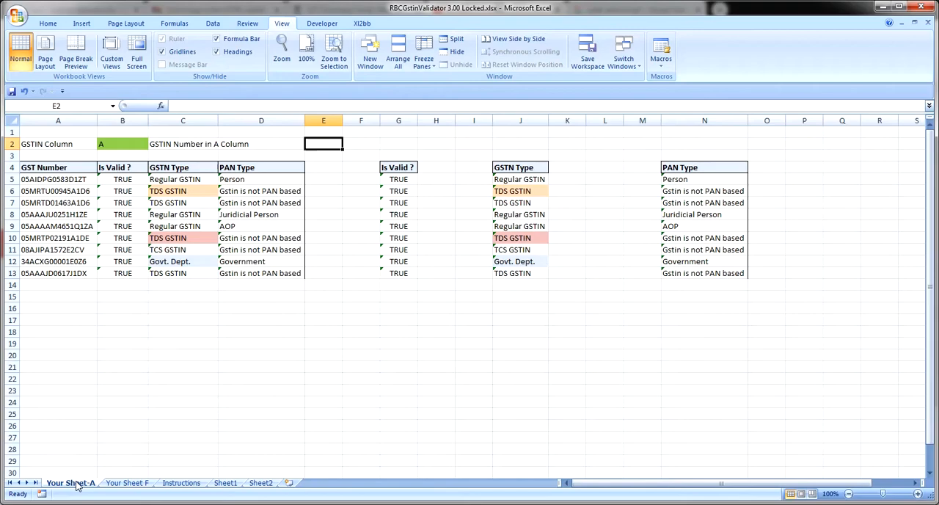
left_click(179, 483)
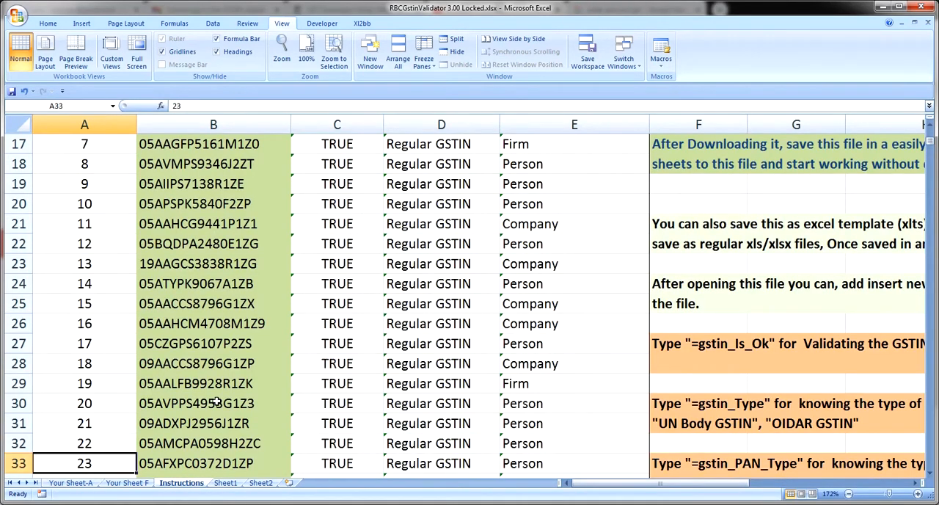
key("ctrl+Home")
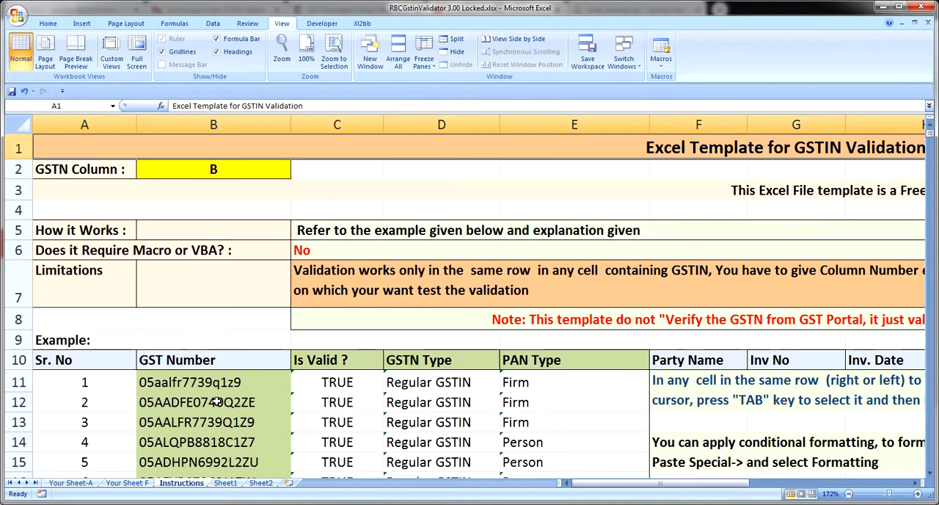
left_click(877, 497)
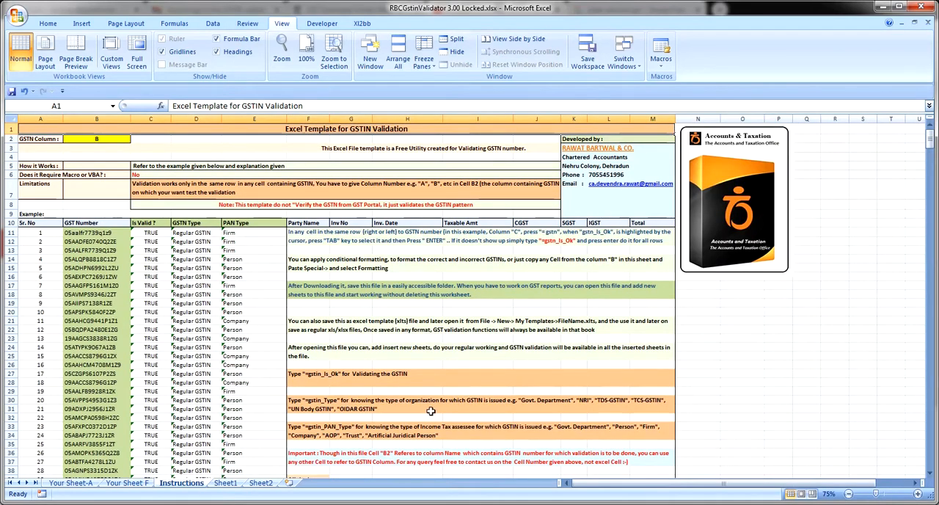
On Your Sheet-A, compare the GSTIN column reference in B2 with the GST numbers in column A
left_click(71, 482)
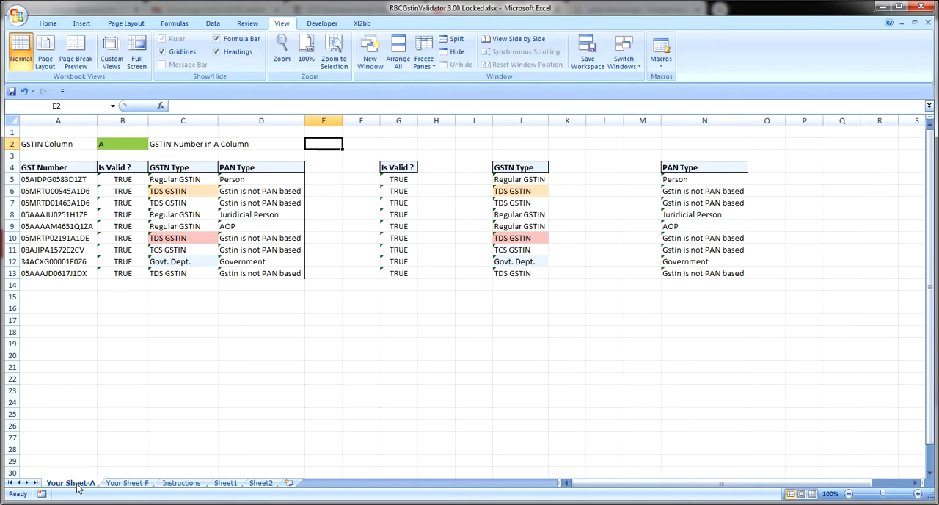
left_click(80, 146)
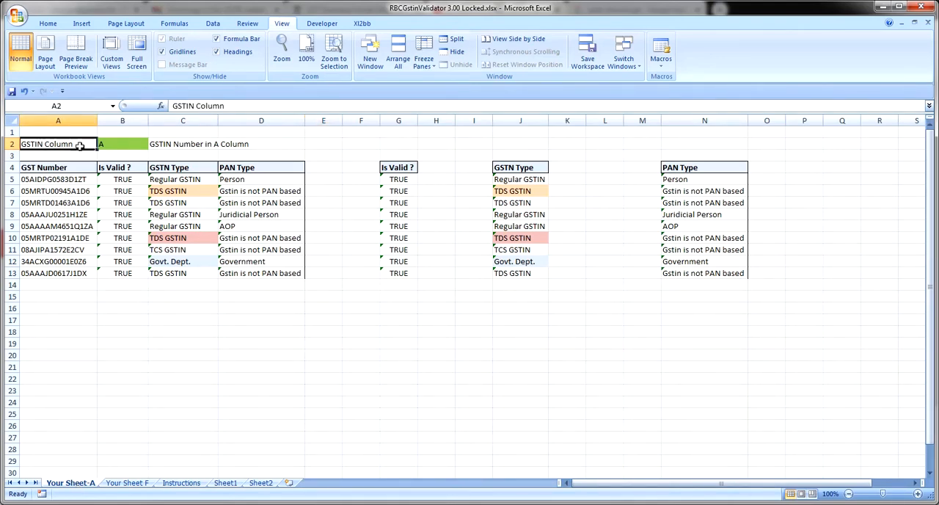
key("Tab")
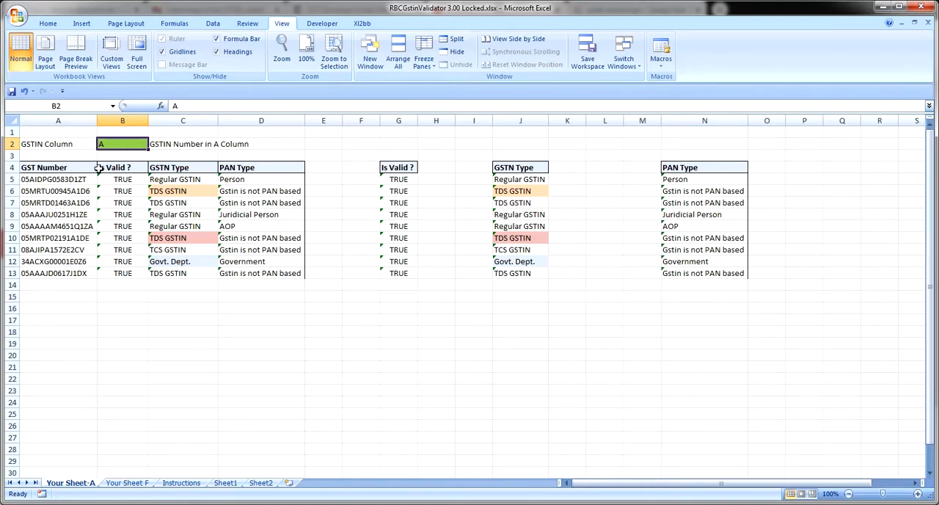
left_click(66, 117)
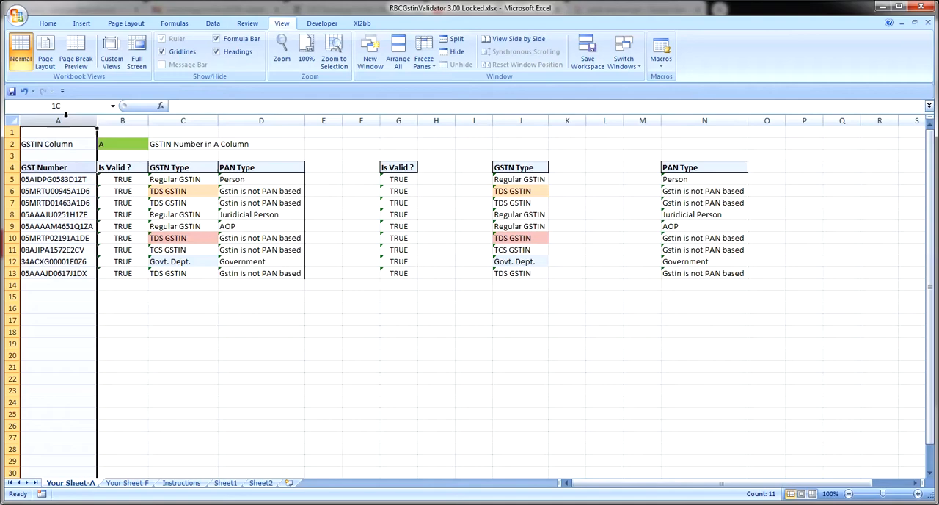
left_click(135, 144)
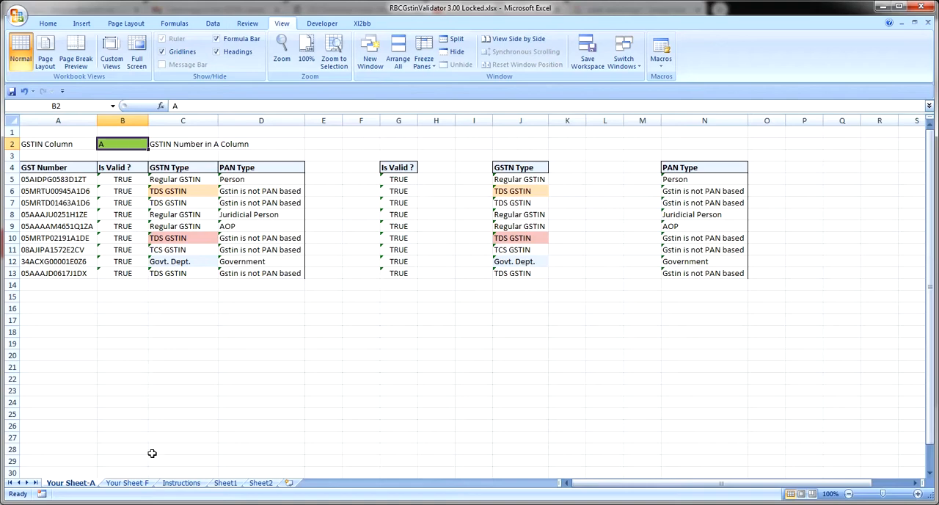
On Your Sheet F, go to the start of the sheet and select column F, which holds the GST numbers
left_click(129, 483)
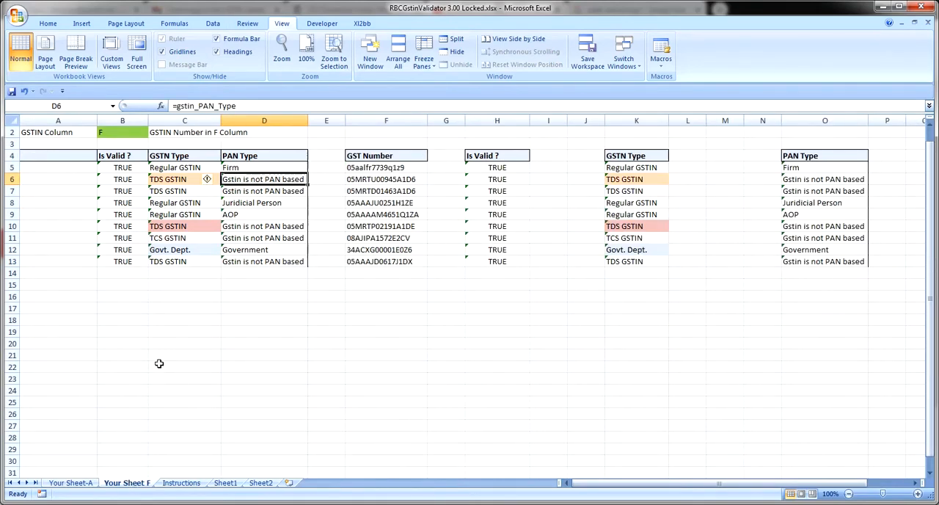
key("ctrl+Home")
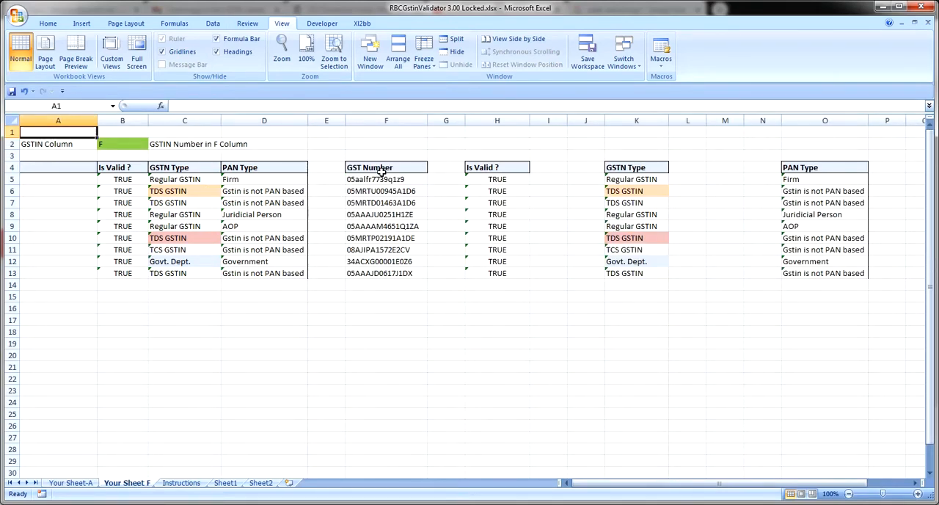
left_click(394, 121)
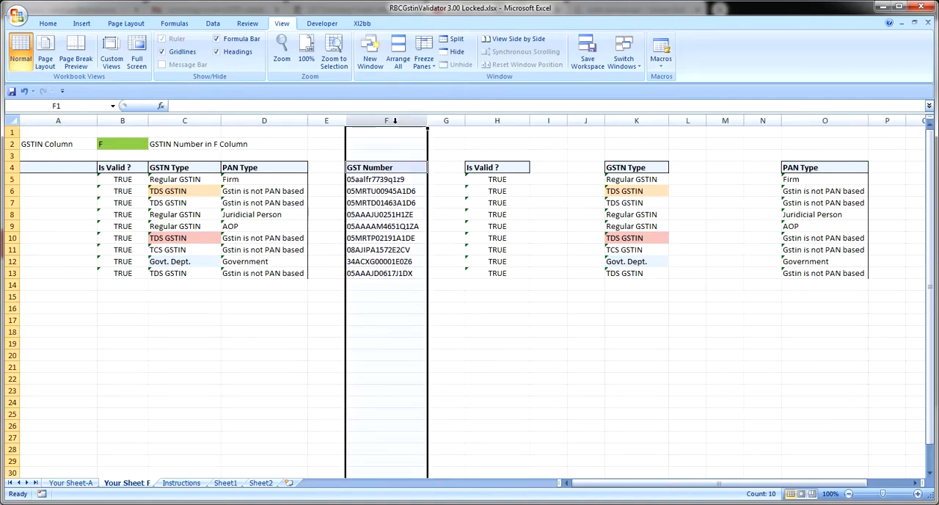
Compare the column reference in B2 with the GST Number heading in F4, and inspect the Is Valid ? formulas in H5 and B5
left_click(108, 143)
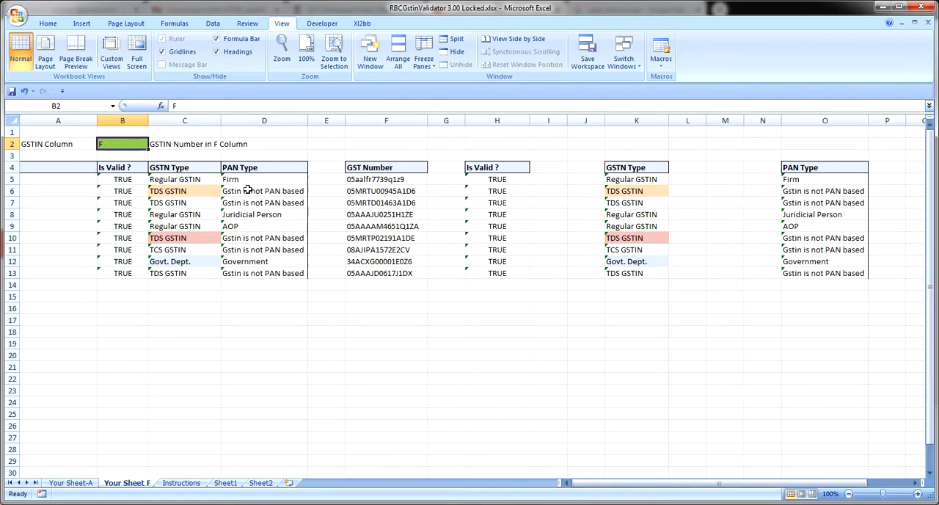
left_click(380, 165)
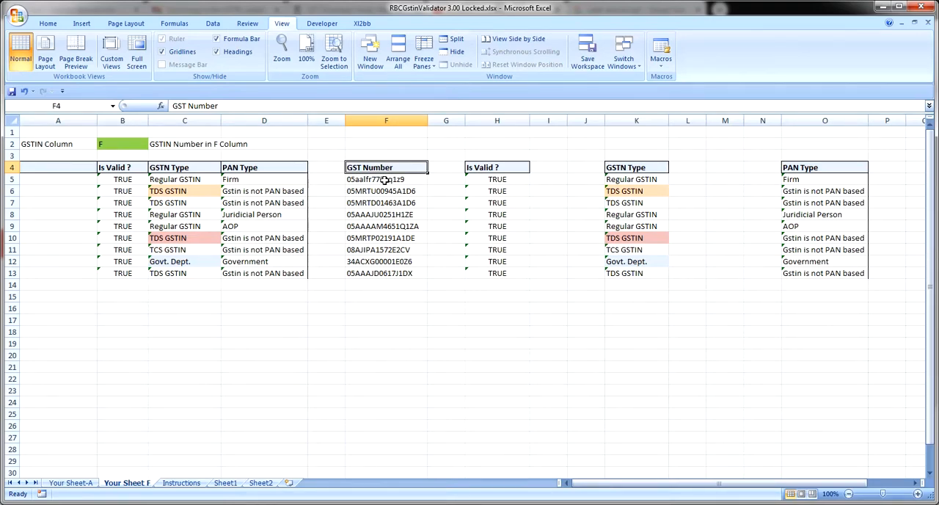
left_click(494, 180)
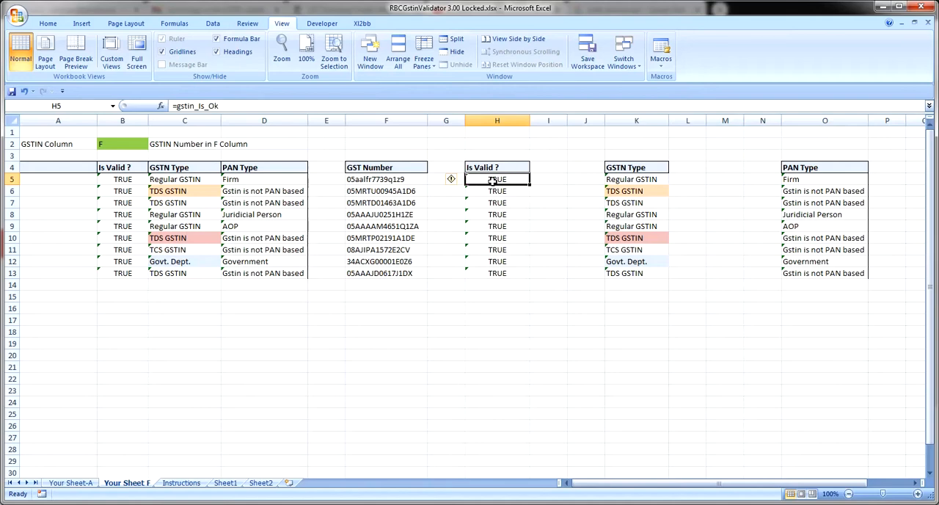
double_click(494, 180)
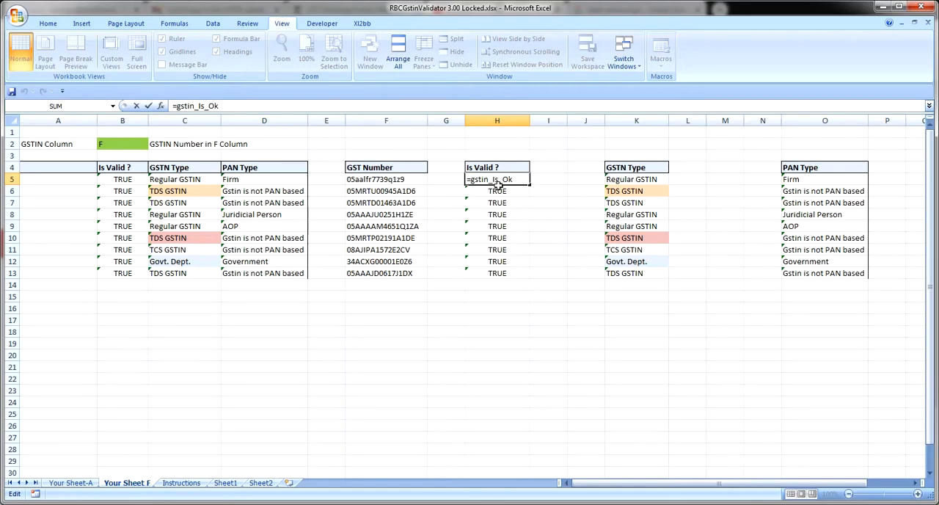
key("Escape")
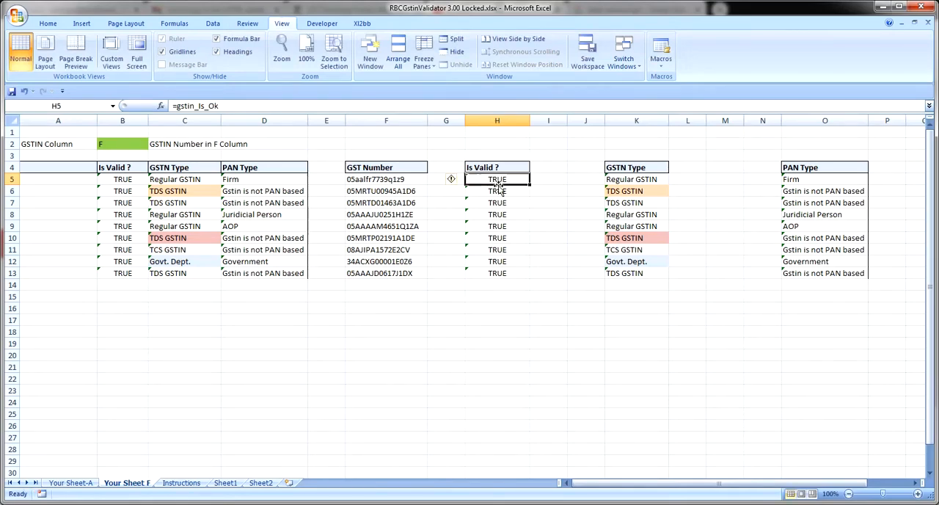
left_click(131, 176)
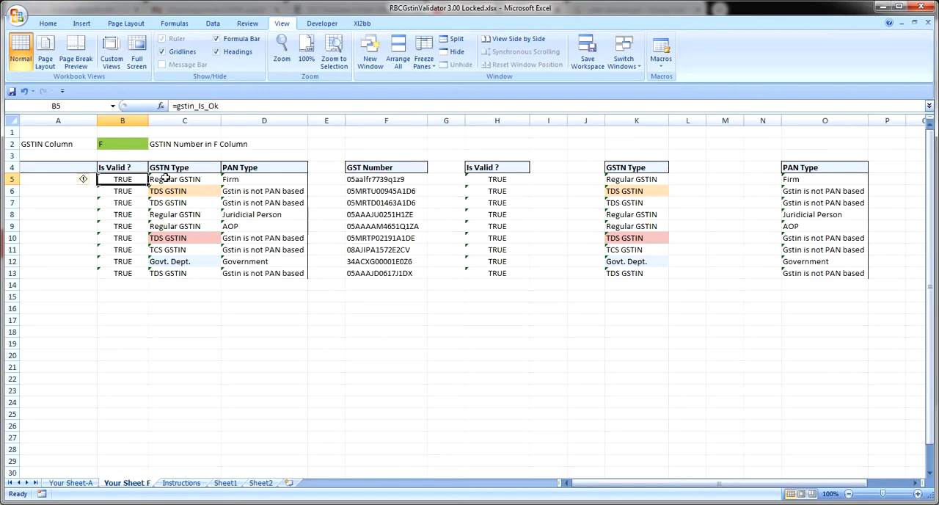
Inspect the GSTN Type formulas in C5 and K5 and the PAN Type formula in O5
left_click(169, 178)
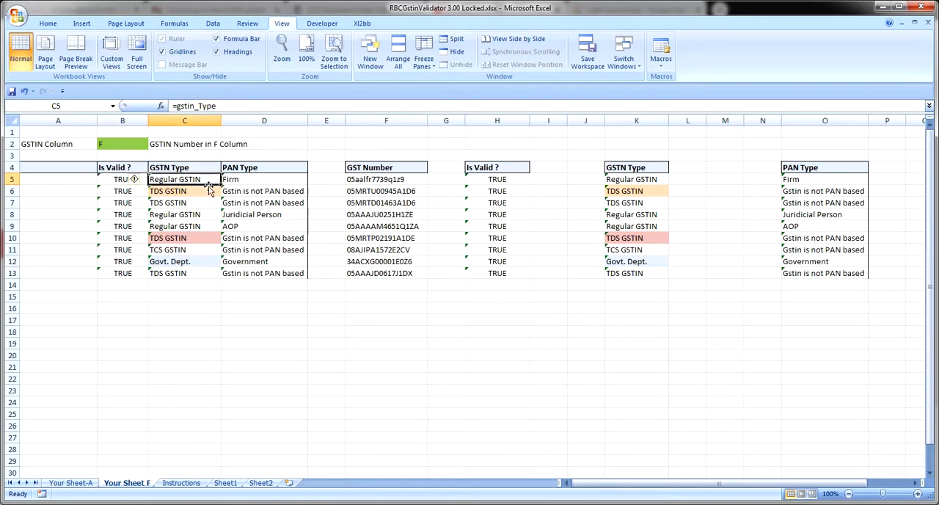
double_click(208, 183)
key("Escape")
left_click(650, 179)
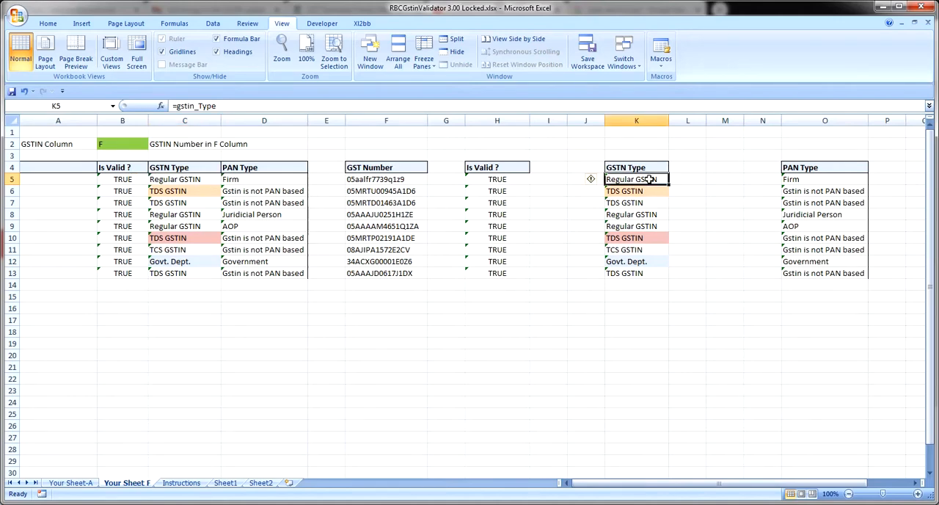
double_click(650, 179)
key("Escape")
left_click(814, 179)
double_click(814, 179)
key("Escape")
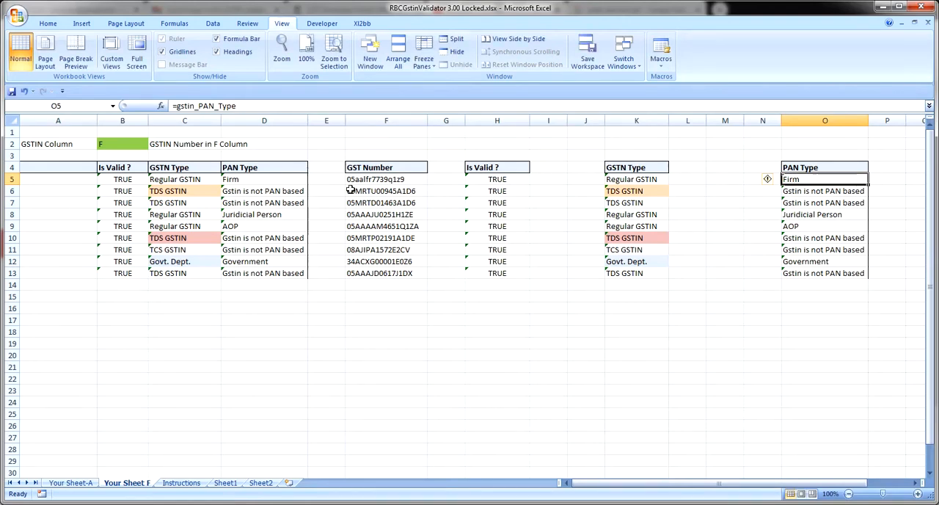
Select column F, and trace row 5 from its GST number to the result cells before it and back
left_click(376, 117)
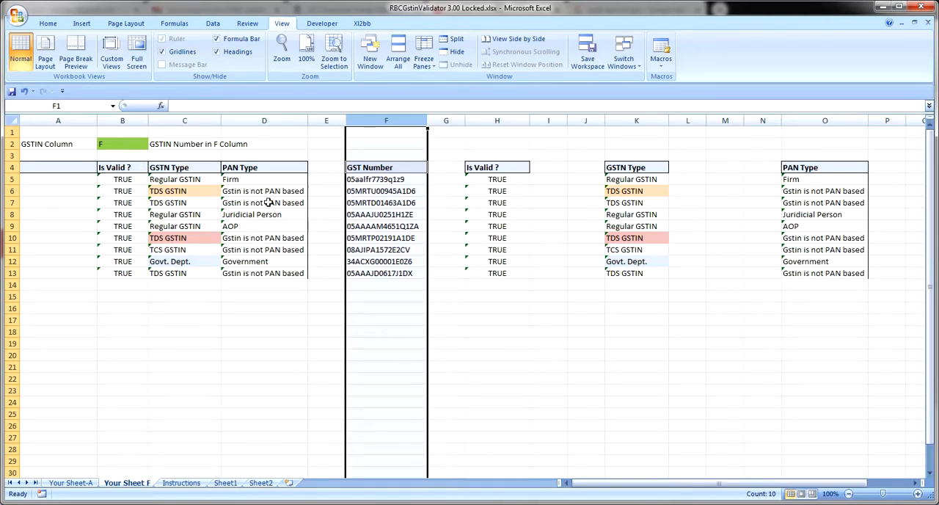
left_click(418, 179)
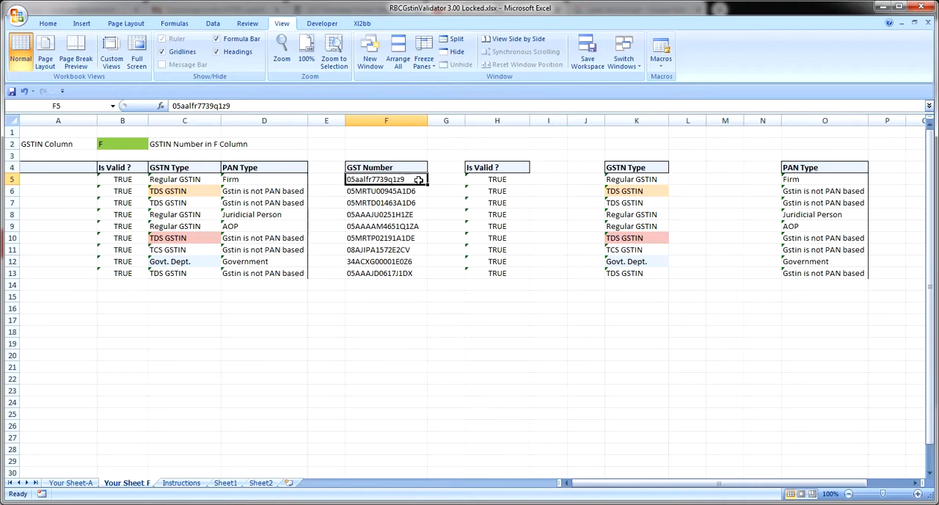
key("Left")
key("Left")
key("Left")
key("Right")
key("Right")
key("Right")
Review the formula in B5 in edit mode, and check the GSTN Type and PAN Type cells beside it
left_click(135, 181)
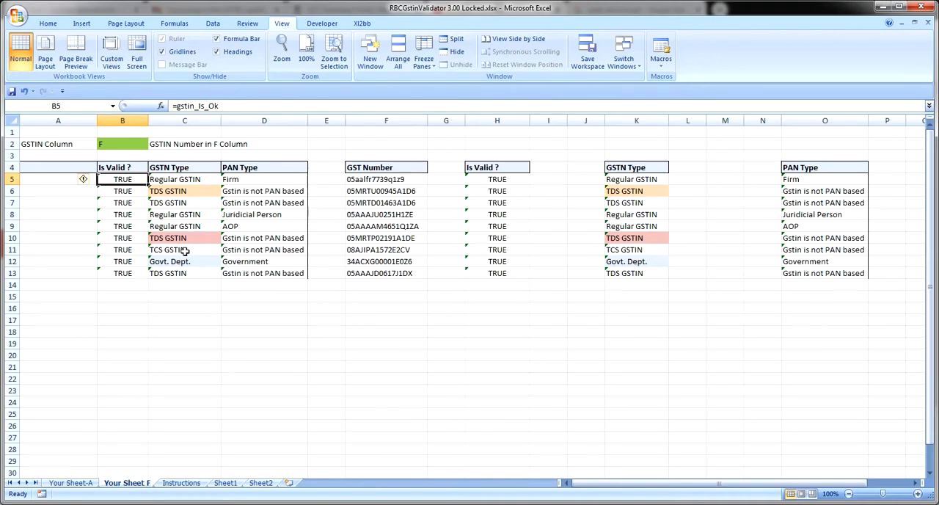
key("F2")
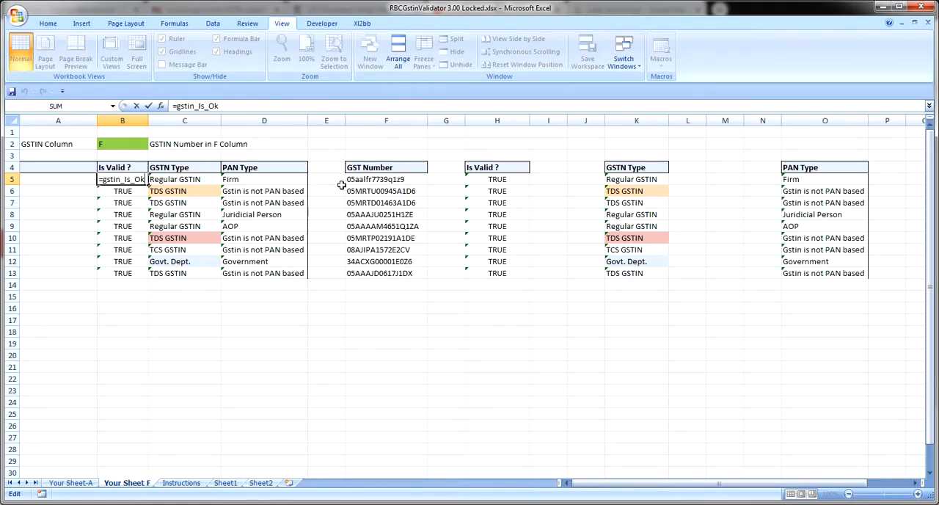
key("Return")
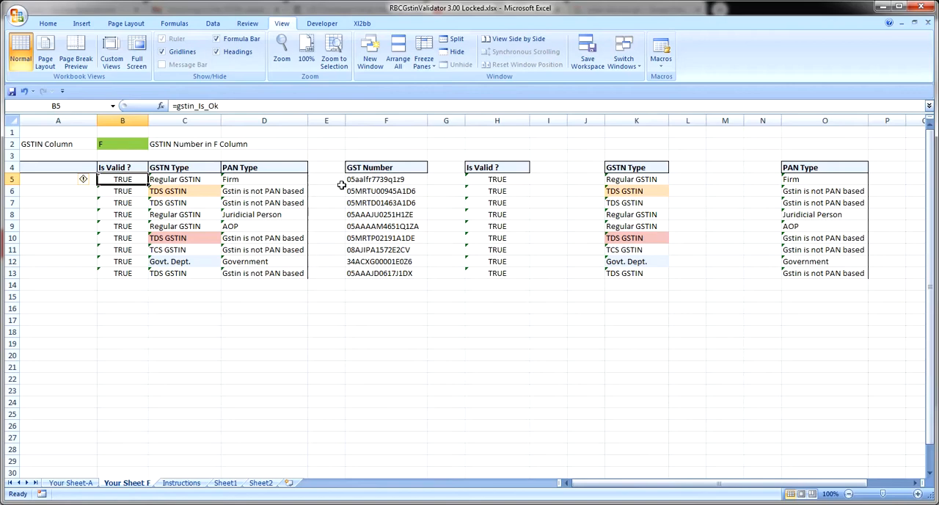
key("Right")
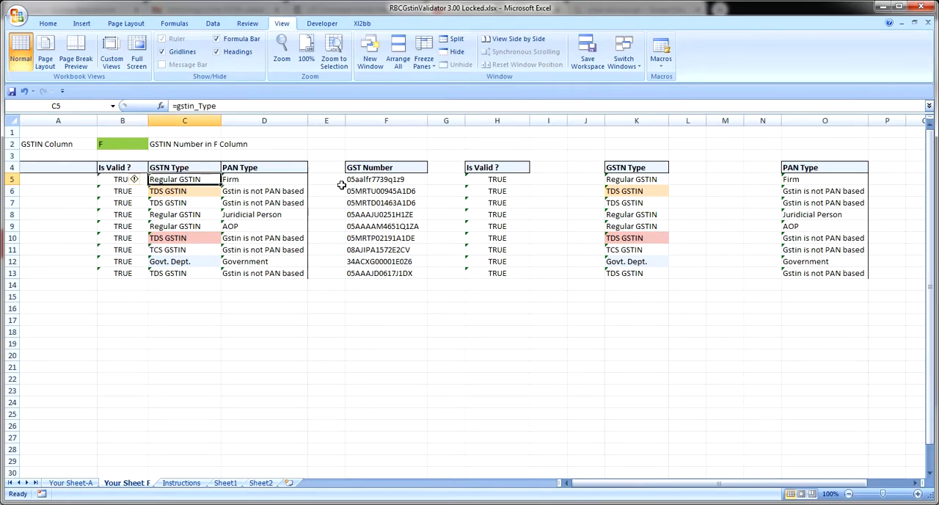
key("Right")
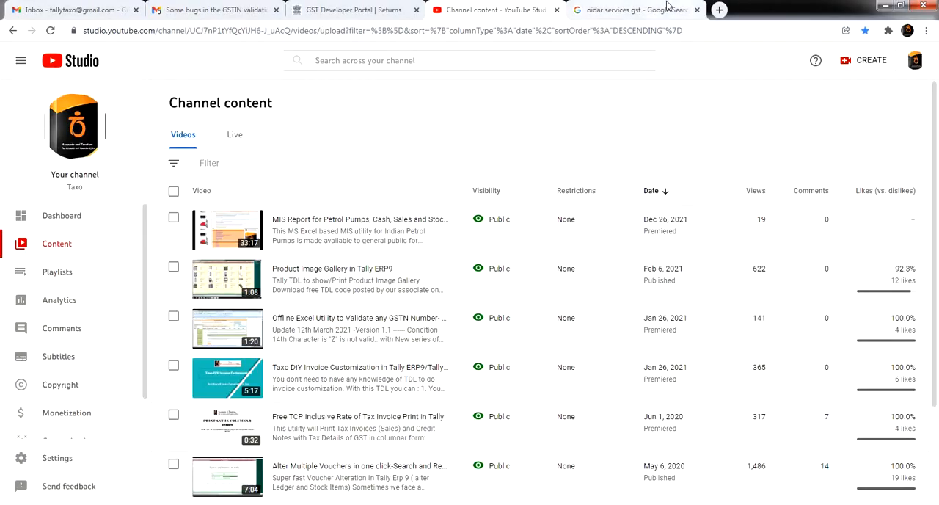
In the browser, show the GST Developer Portal's Returns API page and highlight the REGEX_1 expression for Normal, Composition and ISD GSTINs
left_click(396, 9)
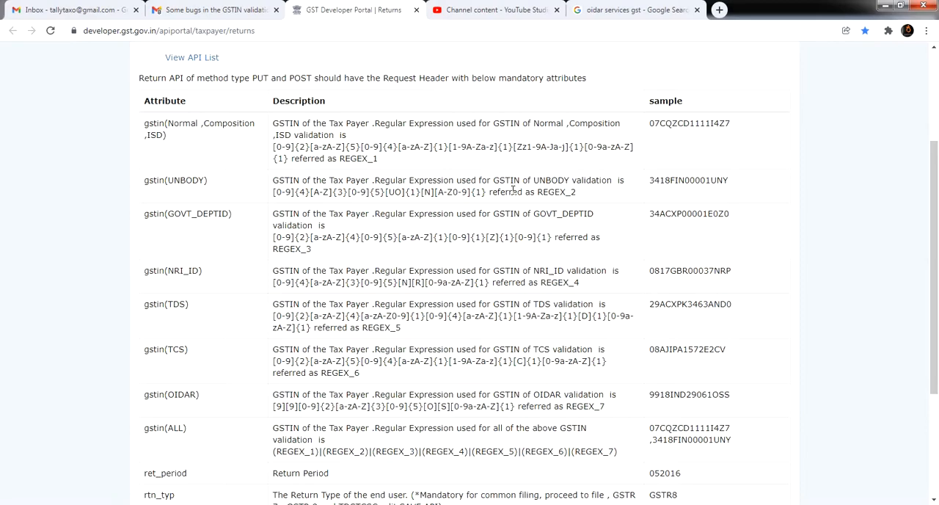
scroll(513, 190, "up", 3)
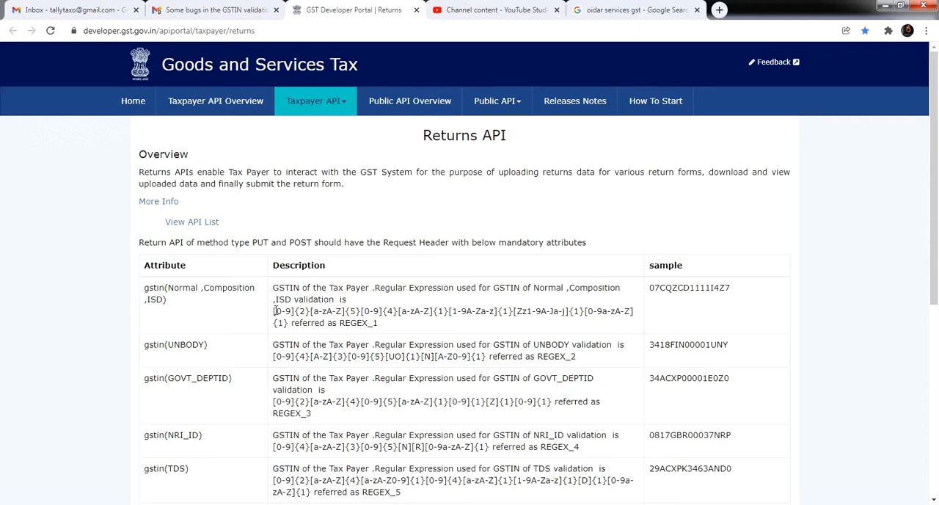
left_click_drag(274, 311, 383, 327)
left_click(280, 321)
left_click_drag(288, 322, 274, 311)
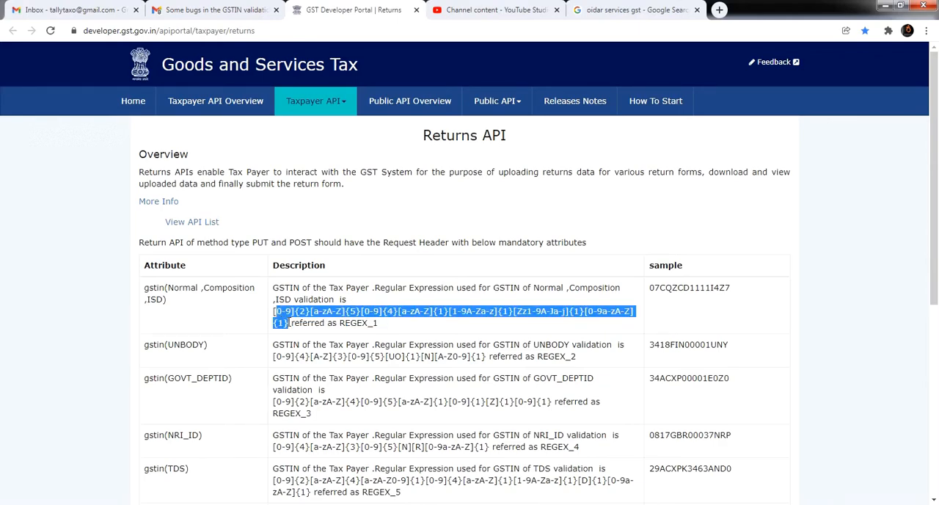
left_click(317, 331)
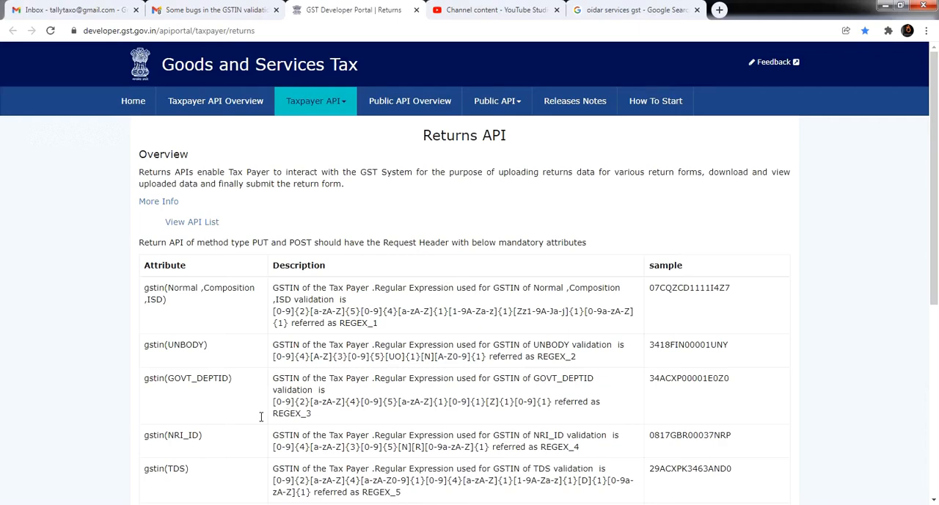
Switch back to Excel, open the array.xlsx workbook and go to cell A1 of Sheet3
mouse_move(76, 462)
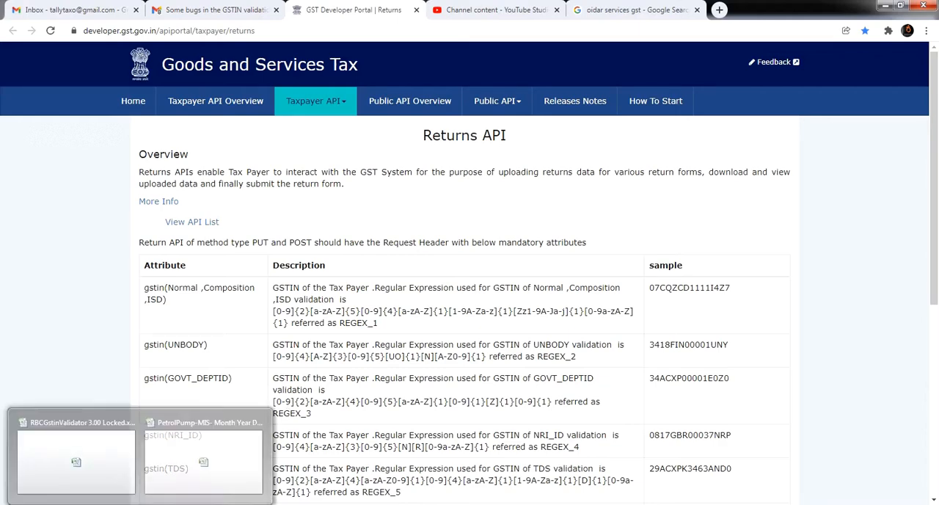
left_click(162, 463)
left_click(16, 15)
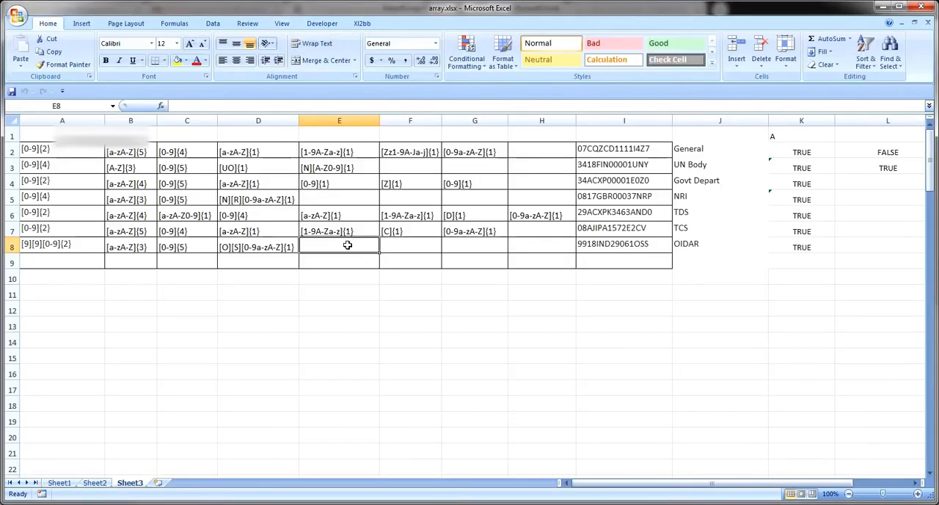
key("ctrl+Home")
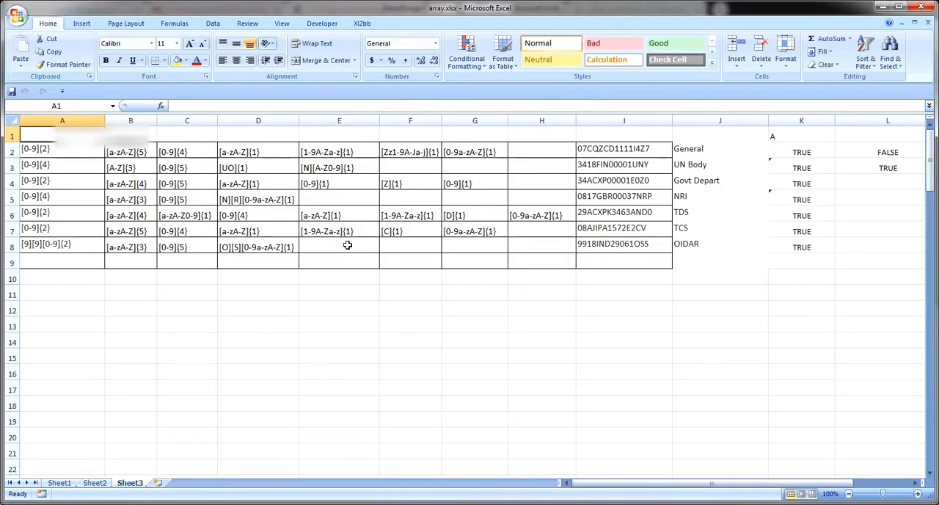
Look through the General GSTIN pattern parts in row 2 from A2 across to J2 and back
key("Down")
key("Right")
key("Right")
key("Right")
key("Right")
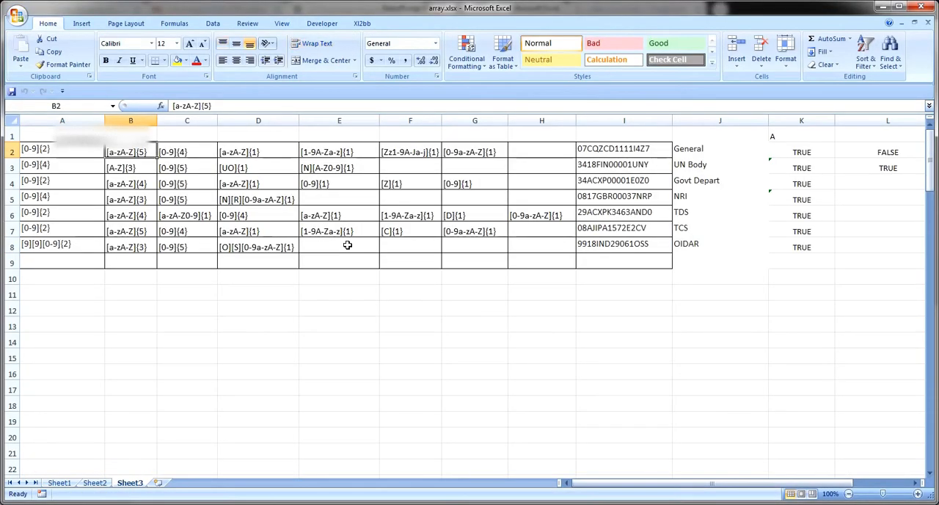
key("Right")
key("Right")
key("Right")
key("Right")
key("Right")
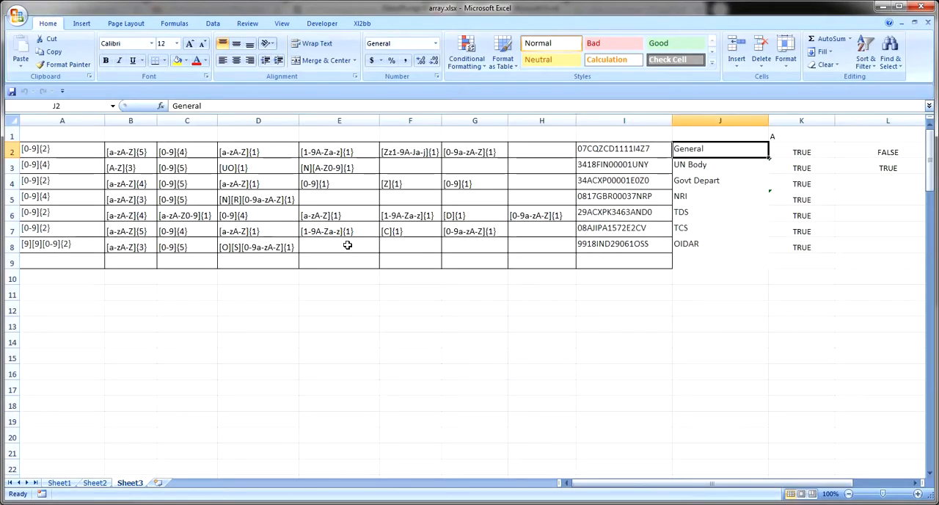
key("Left")
key("Left")
key("Left")
key("Left")
key("Left")
key("Left")
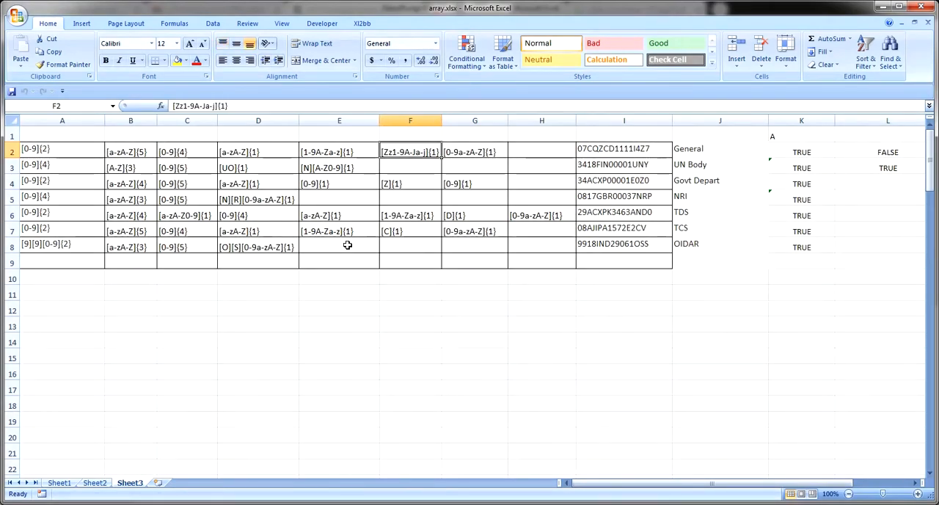
key("Left")
key("Left")
key("Left")
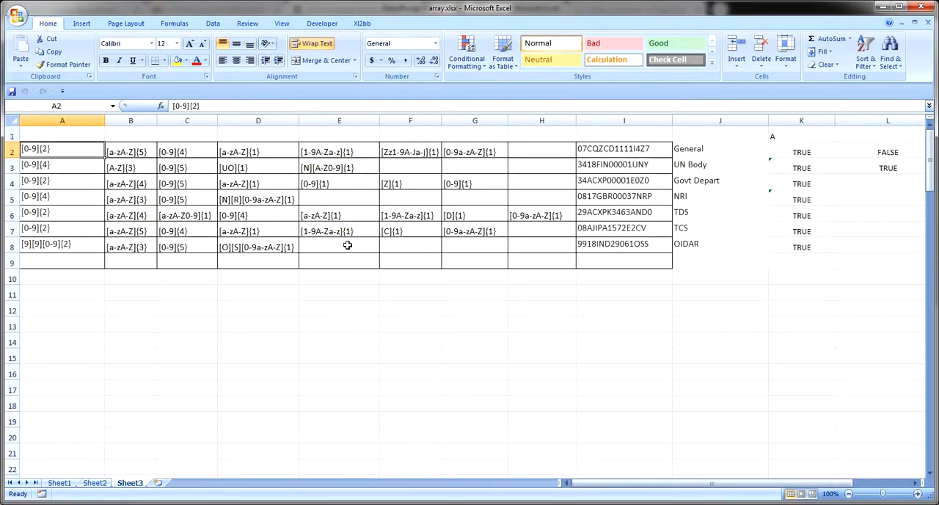
Highlight the {2} length part of the [0-9]{2} pattern in A2, leaving the cell's content unedited
key("F2")
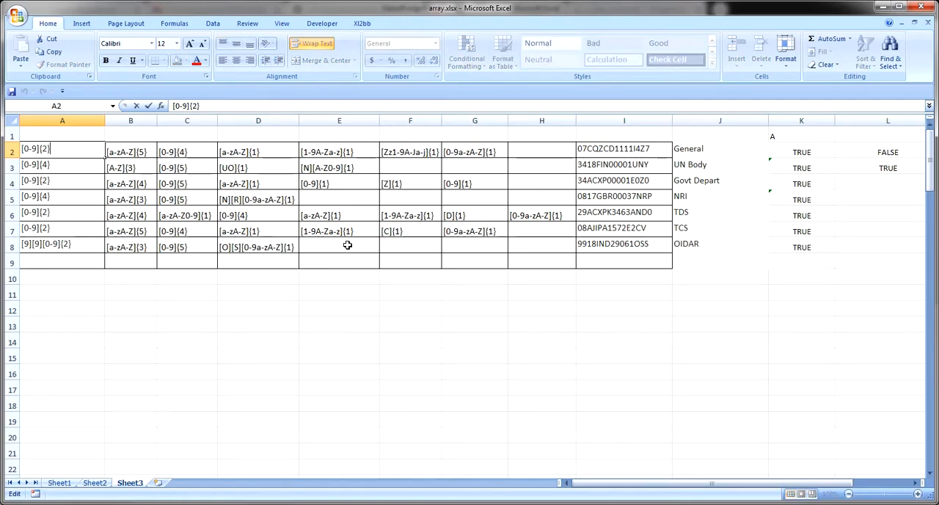
key("shift+Left")
key("shift+Left")
key("shift+Left")
key("Escape")
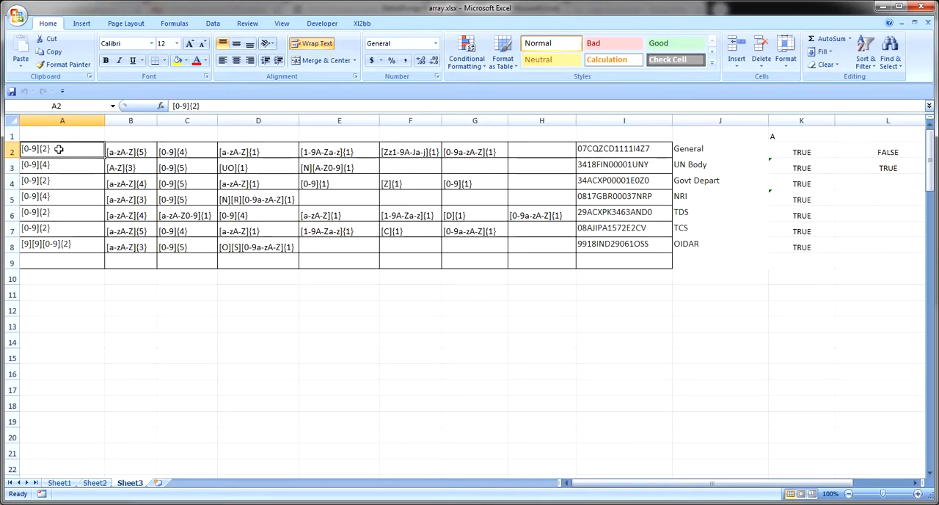
Examine the General type's first three pattern parts in A2 to C2, including A2:B2 selected together
left_click(146, 153)
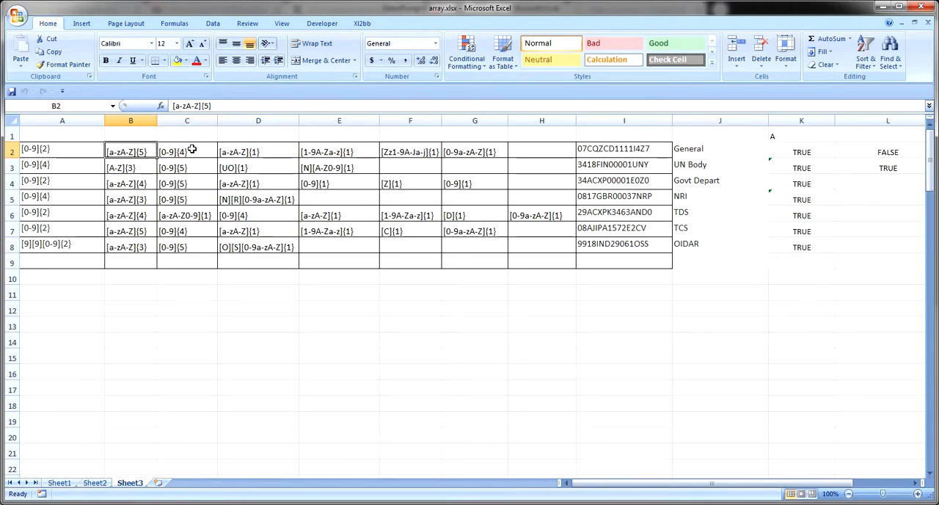
left_click(191, 149)
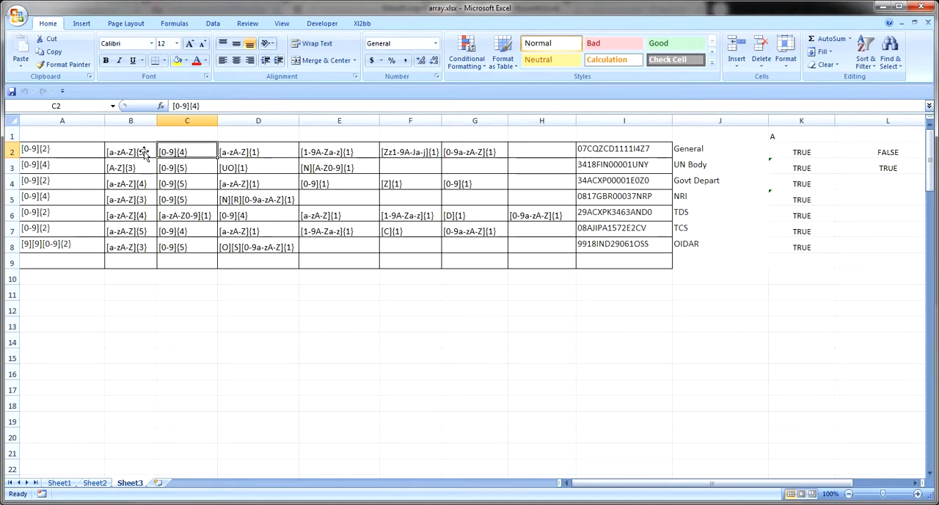
left_click(66, 152)
key("shift+Right")
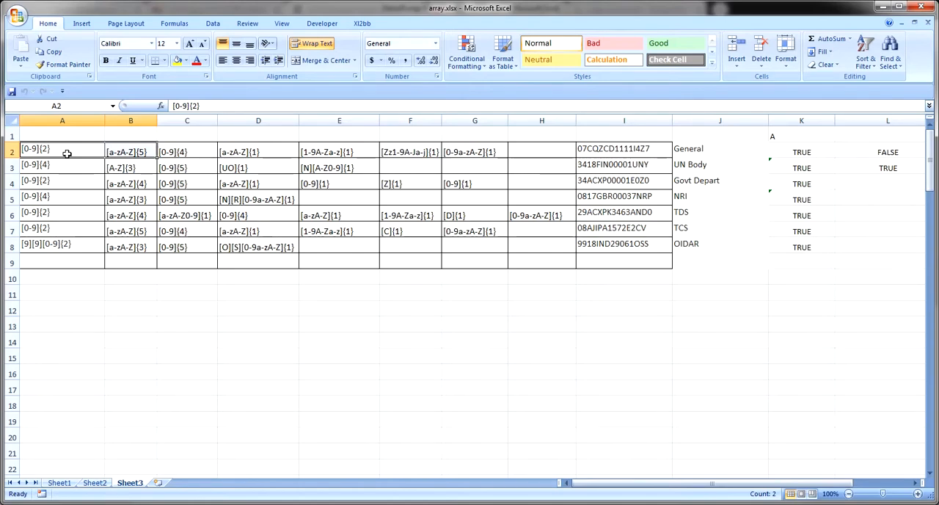
key("Right")
key("Right")
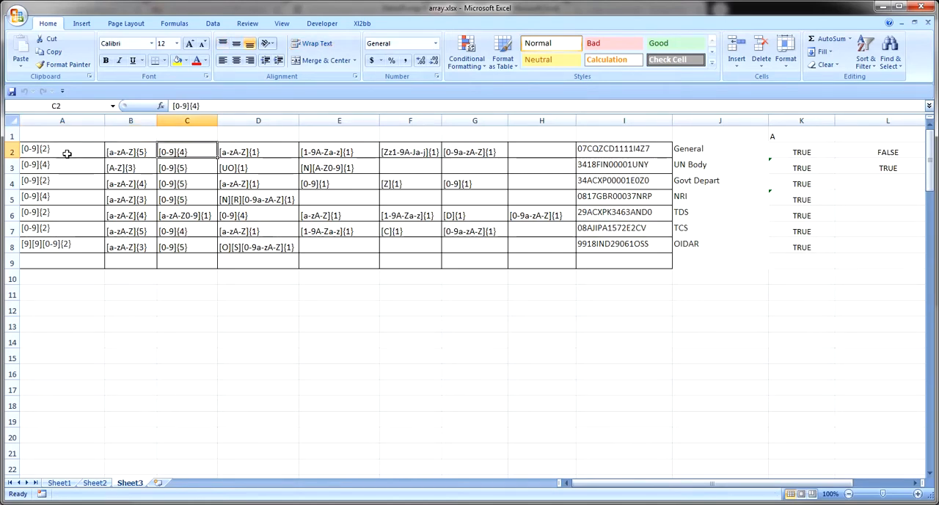
Look through the General type's pattern parts from D2 onward to the sample GSTIN in I2
left_click(233, 151)
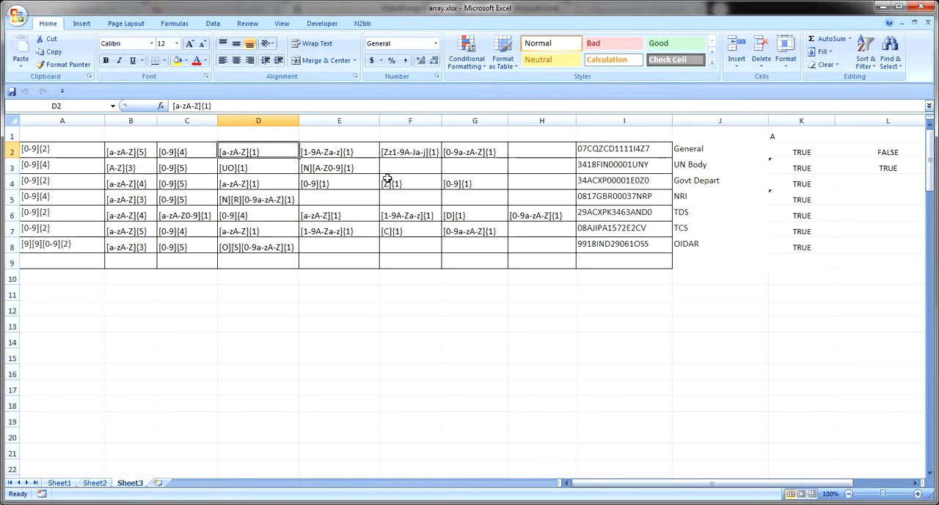
key("Right")
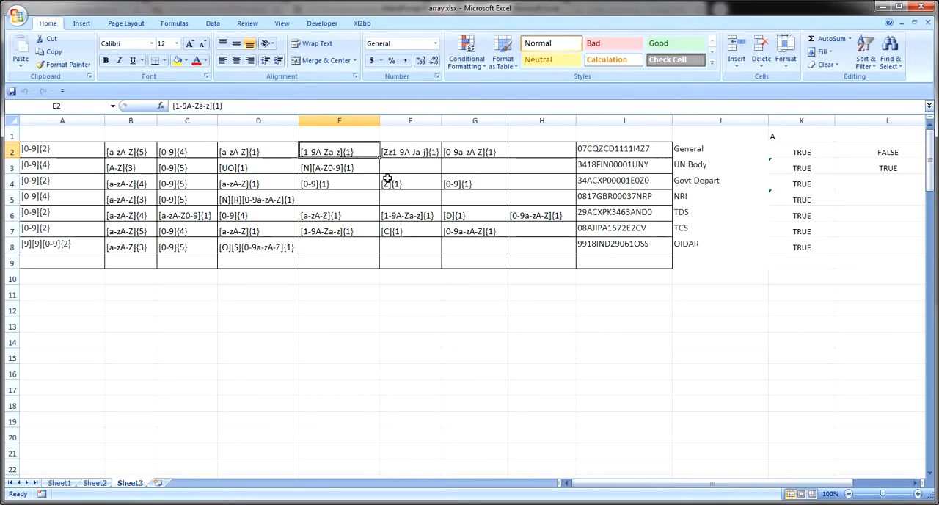
key("Right")
key("Right")
key("Right")
key("Right")
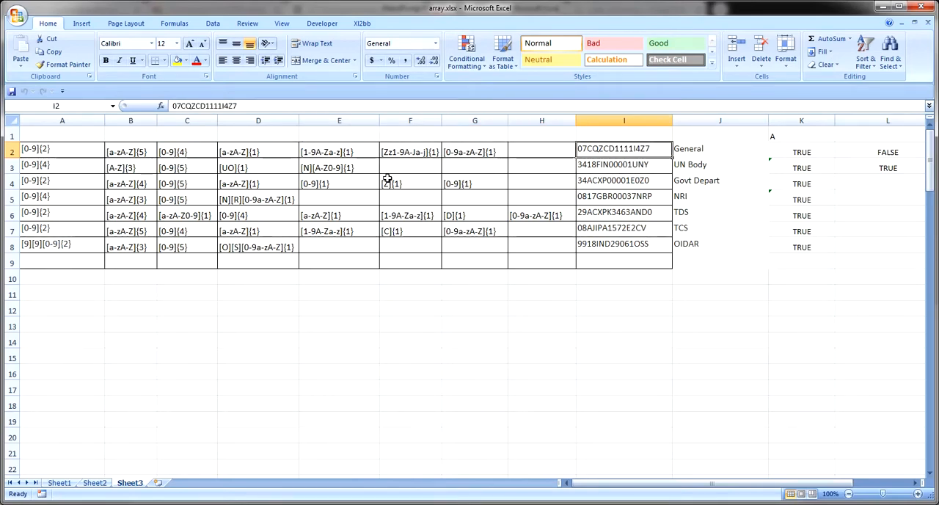
Open the General sample GSTIN in I2 for editing and highlight the five letters after its first two digits
key("F2")
key("Left")
key("Left")
key("Left")
key("Left")
key("Left")
key("Left")
key("Left")
key("Left")
key("Left")
key("Left")
key("Left")
key("Left")
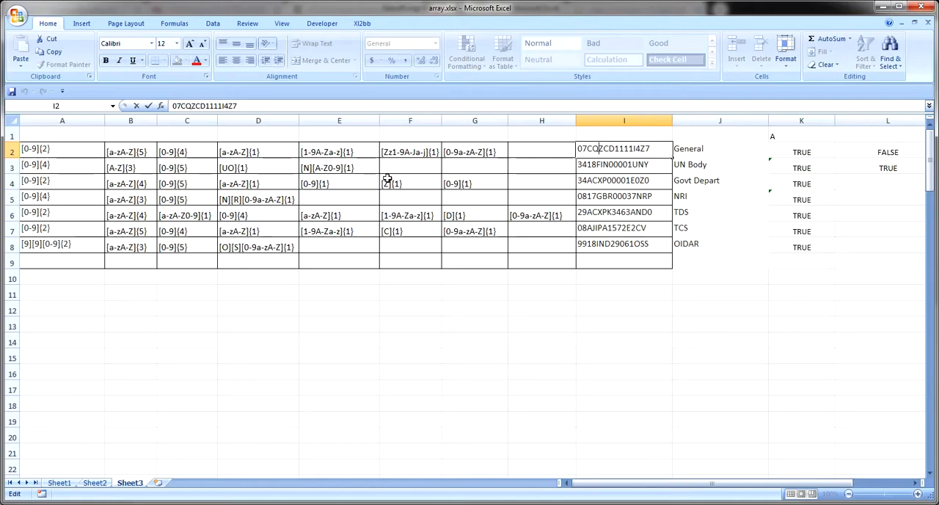
key("shift+Left")
key("shift+Left")
double_click(587, 149)
left_click(589, 148)
left_click_drag(588, 148, 615, 148)
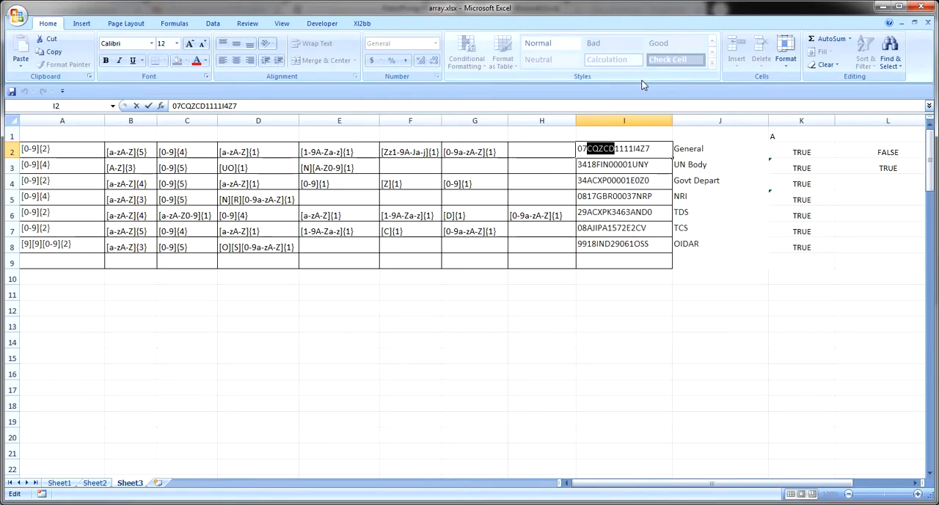
Highlight the four-digit block and then the thirteenth character of the GSTIN in I2, leaving the cell unedited
key("Right")
key("shift+Right")
key("shift+Right")
key("shift+Right")
key("shift+Right")
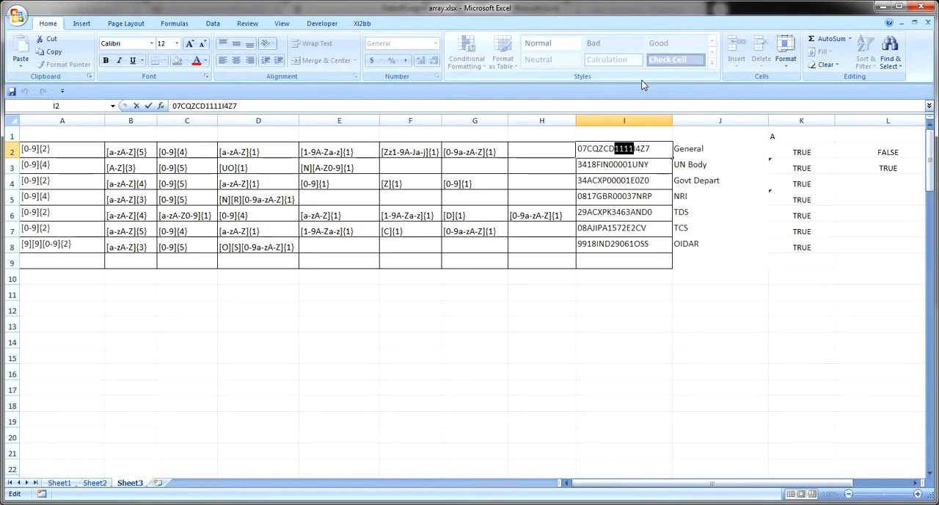
key("Right")
key("shift+Right")
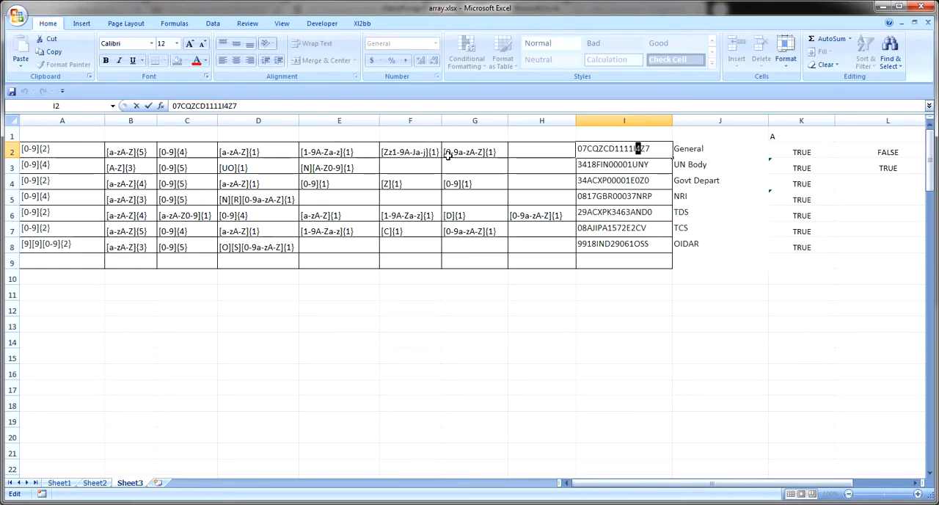
key("Right")
key("Right")
key("Escape")
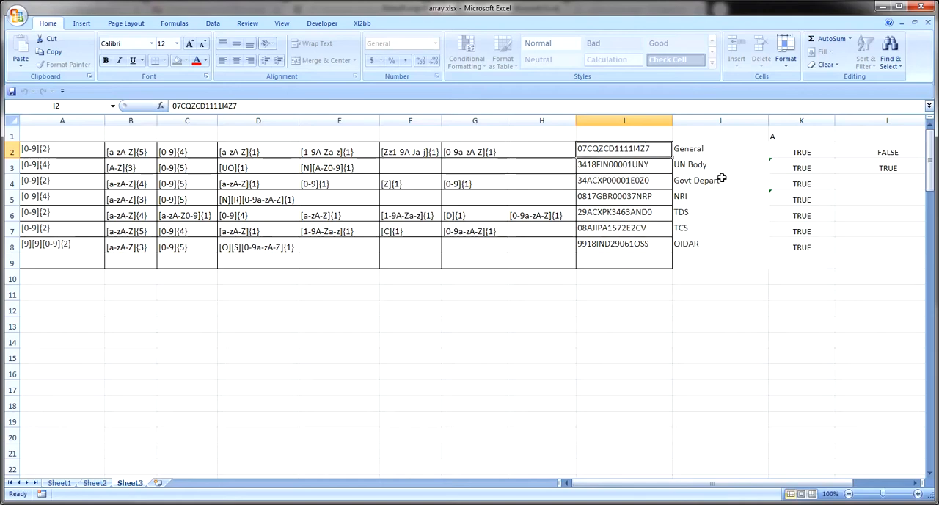
Highlight every character of the GSTIN in I2 except the final check digit, leaving the content unedited
double_click(648, 148)
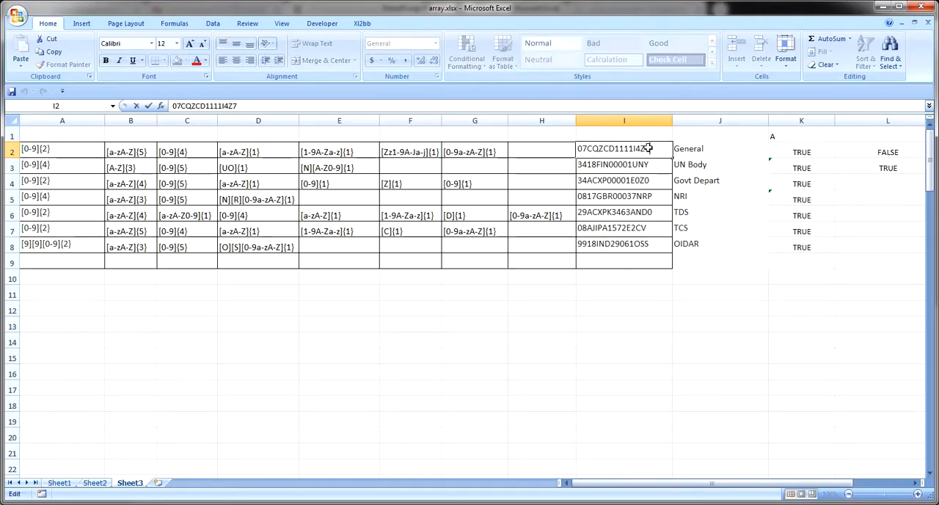
left_click_drag(647, 148, 577, 148)
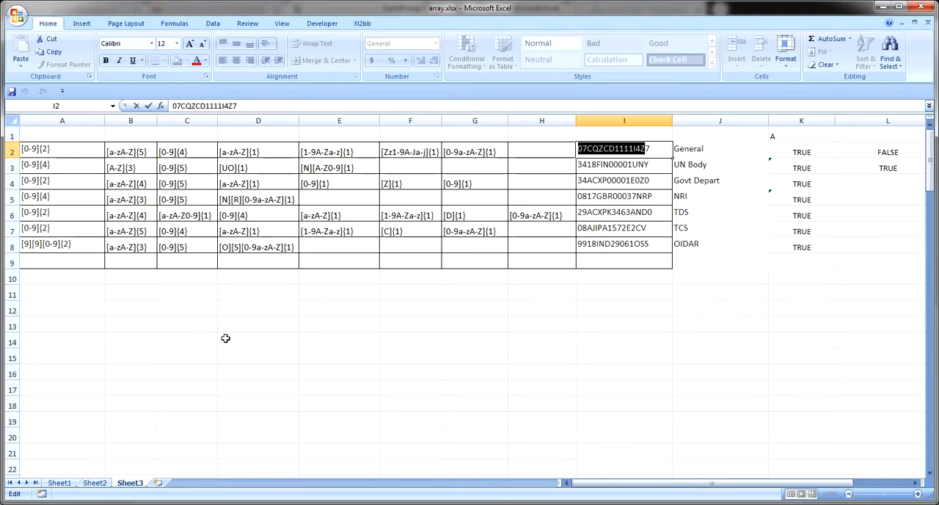
key("Escape")
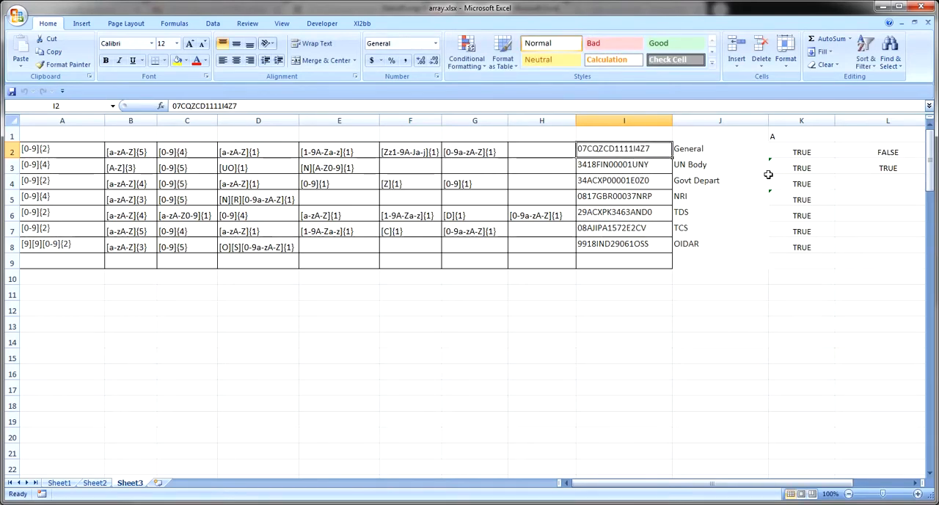
Go through the GSTIN types in column J from General in J2 to TDS in J6
left_click(713, 151)
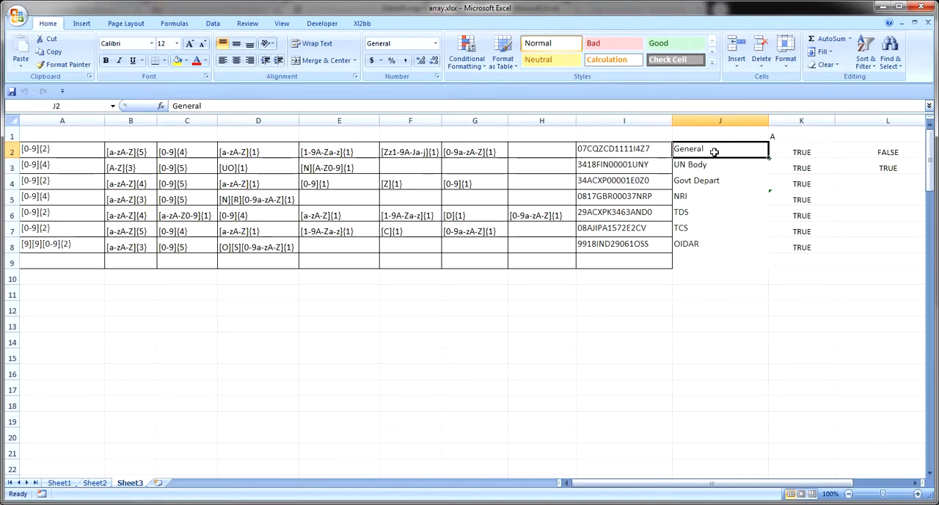
key("Down")
key("Down")
key("Down")
key("Down")
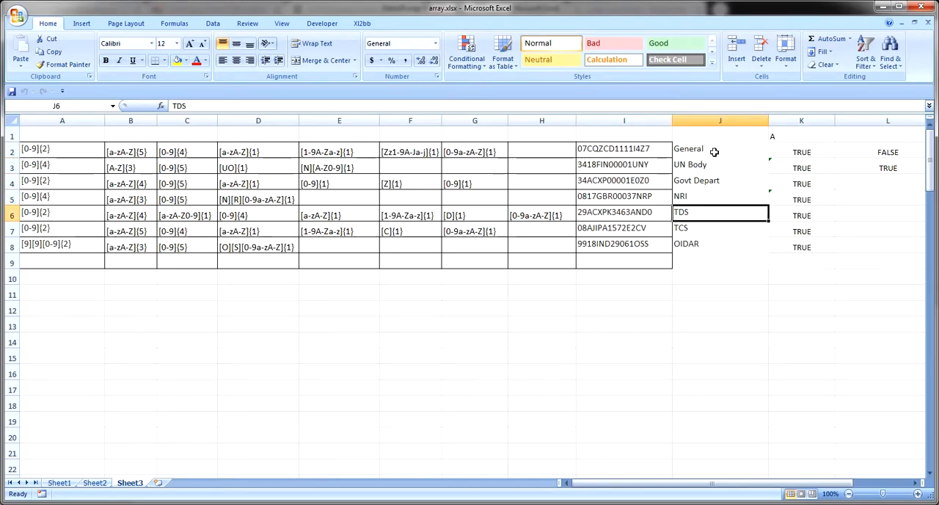
Look through the TDS pattern parts across row 6 and return to the type name in J6
key("Left")
key("Left")
key("Left")
key("Left")
key("Left")
key("Left")
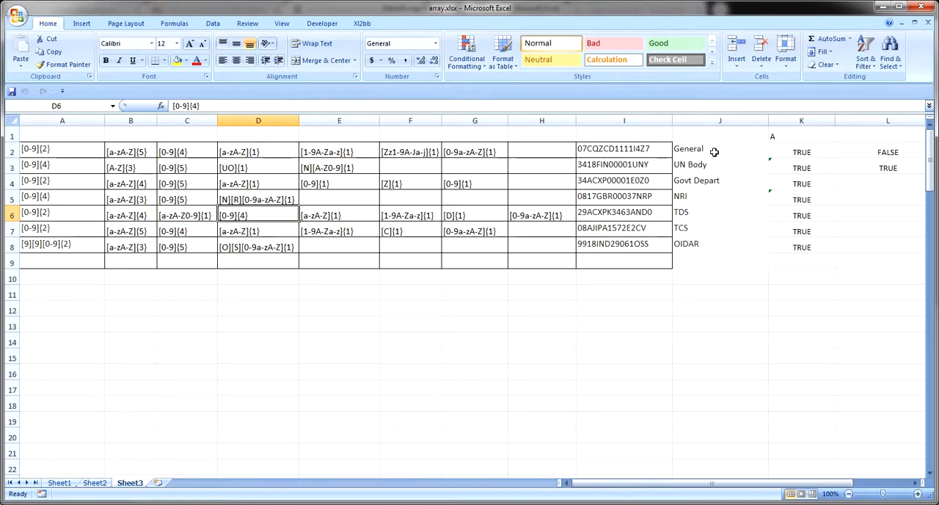
key("Left")
key("Left")
key("Right")
key("Right")
key("Right")
key("Right")
key("Right")
key("Right")
key("Right")
key("Right")
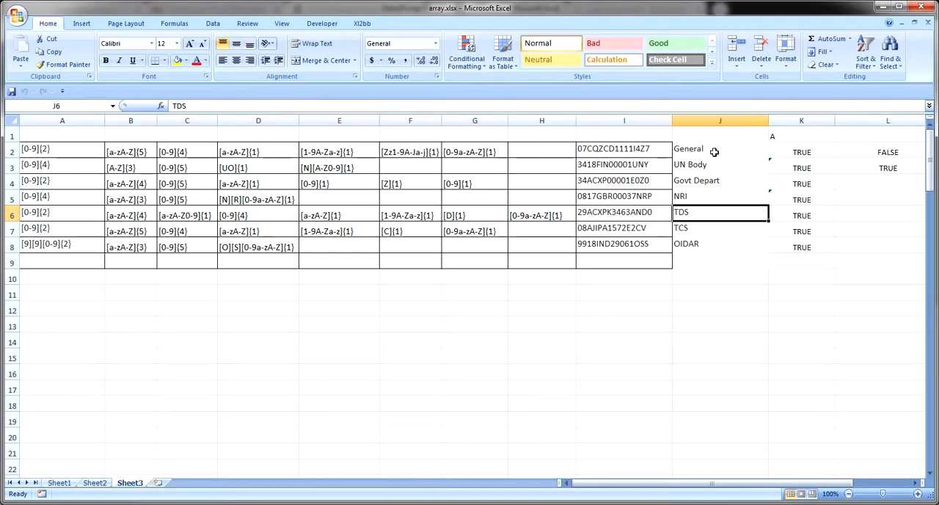
key("Left")
key("Right")
Look through the TCS pattern parts in row 7 back to A7 and return to the sample GSTIN in I7
key("Down")
key("Left")
key("Left")
key("Left")
key("Left")
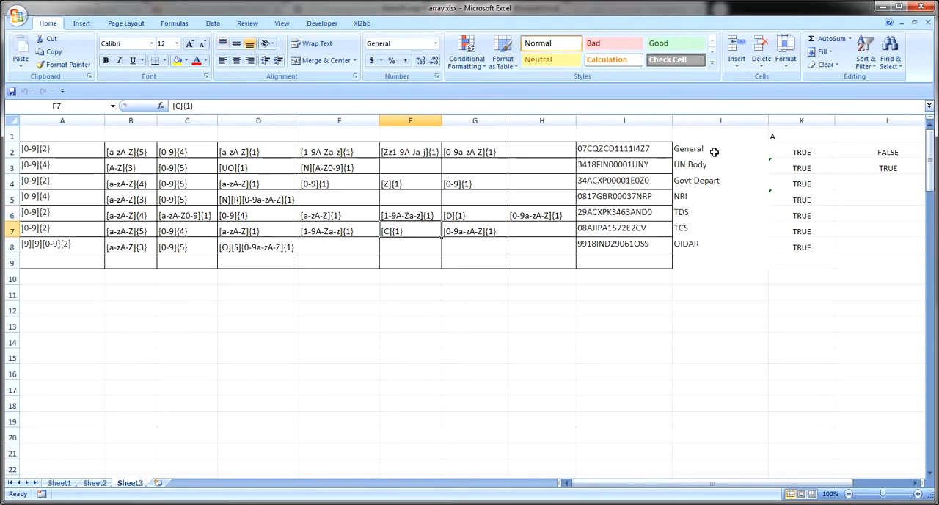
key("Left")
key("Left")
key("Left")
key("Left")
key("Left")
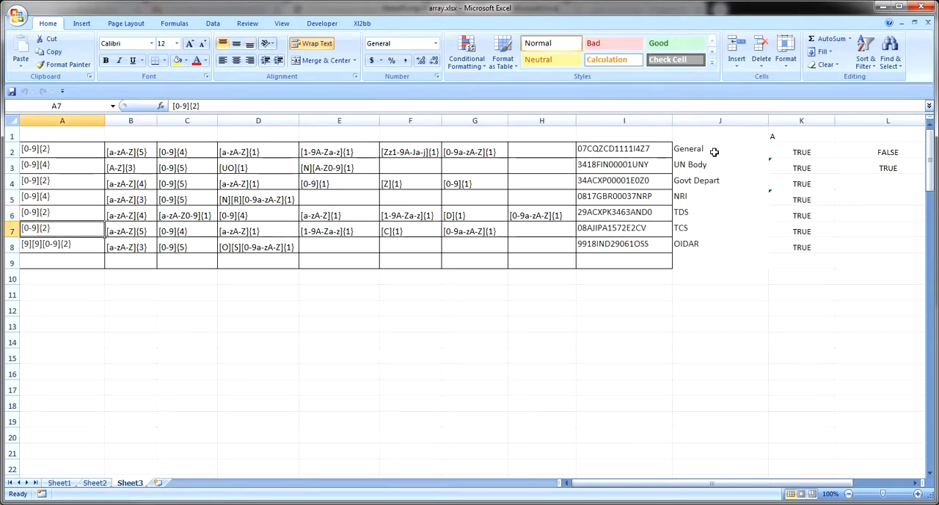
key("Right")
key("Right")
key("Right")
key("Right")
key("Right")
key("Right")
key("Right")
key("Right")
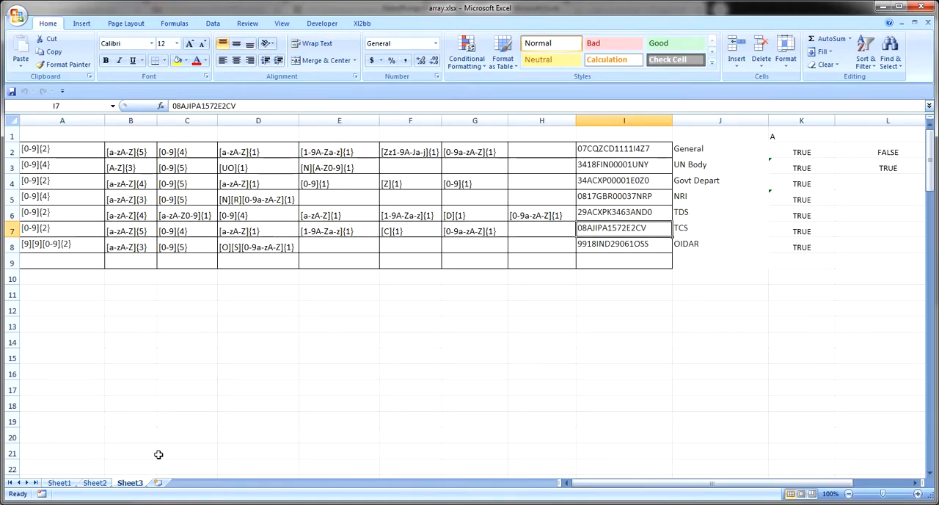
Switch to the RBCGstinValidator 3.00 Locked.xlsx workbook and go to the GSTIN column note in C2 of Your Sheet F
mouse_move(204, 504)
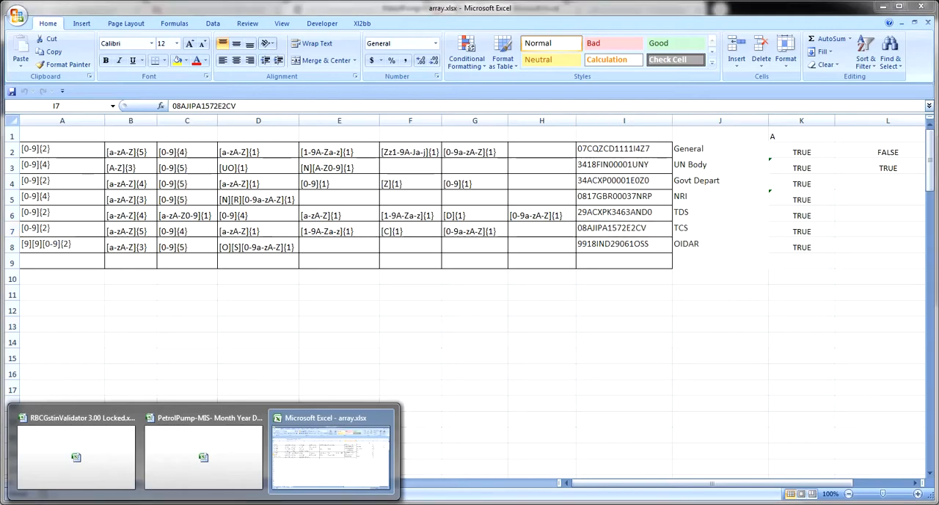
left_click(107, 463)
left_click(162, 357)
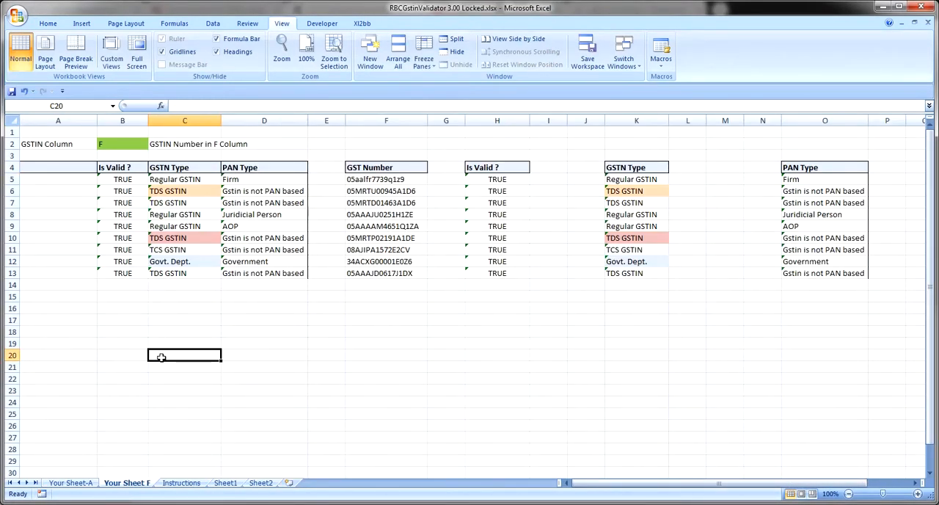
key("Up")
key("ctrl+Up")
key("ctrl+Up")
key("ctrl+Up")
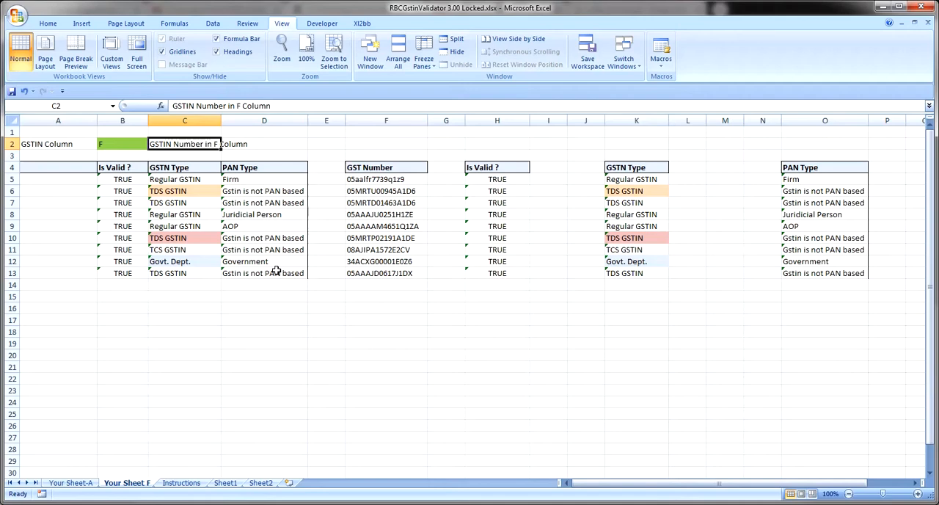
Go to B5 under Is Valid ? to show its =gstin_Is_Ok formula
key("Down")
key("Down")
key("Down")
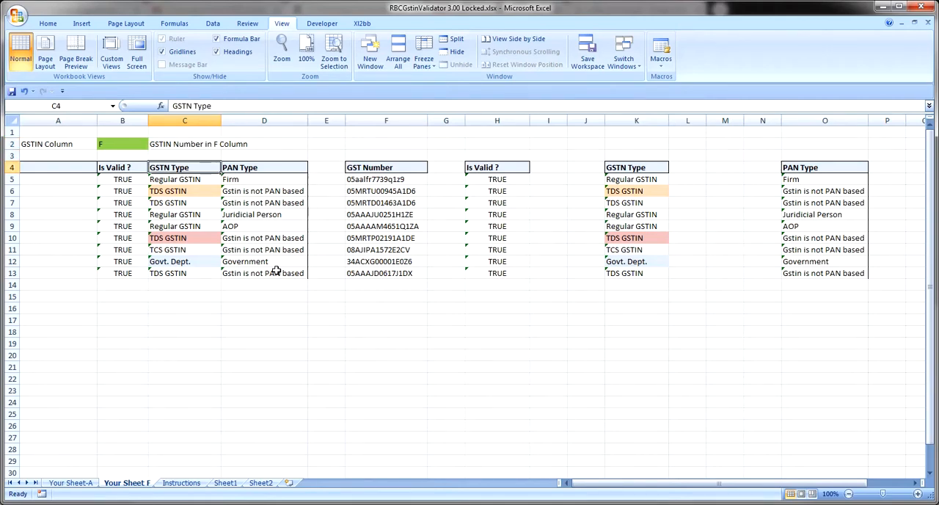
key("Left")
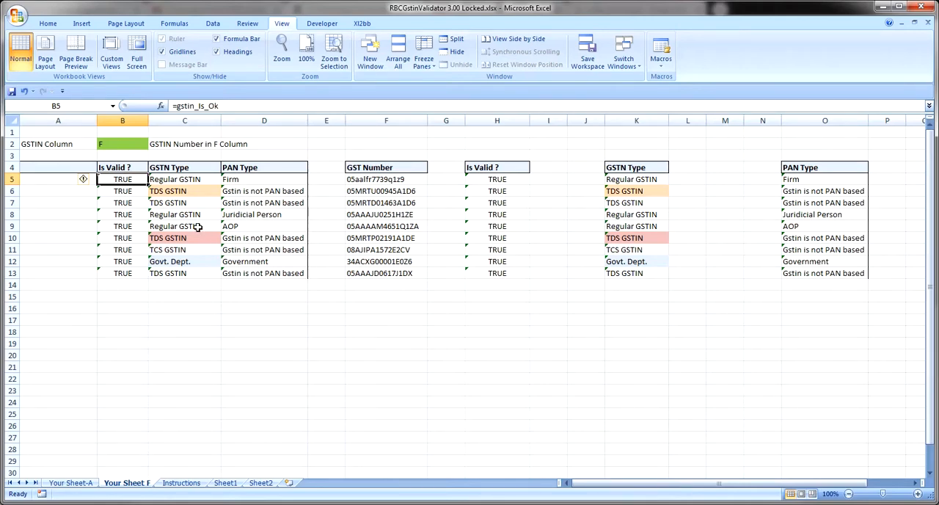
Look over the Instructions sheet's explanation and example GSTIN rows, returning to its beginning
left_click(183, 483)
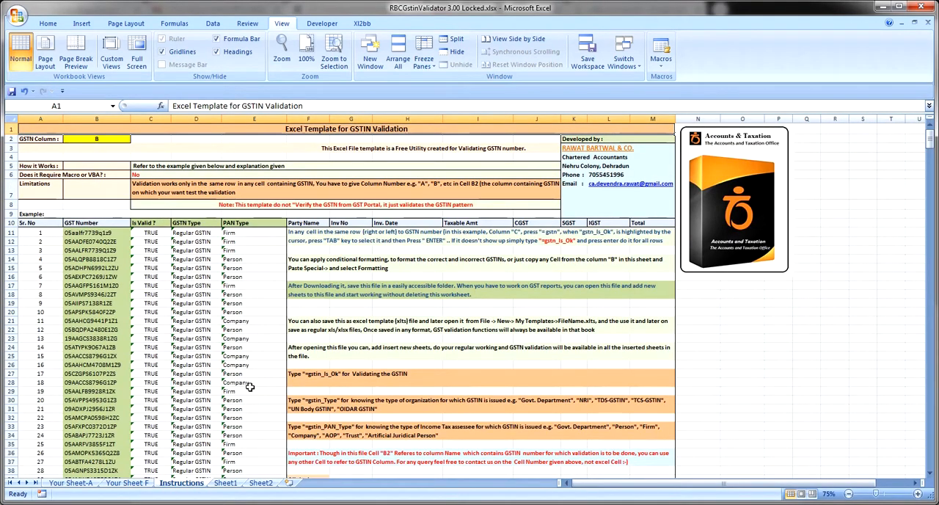
key("Page_Down")
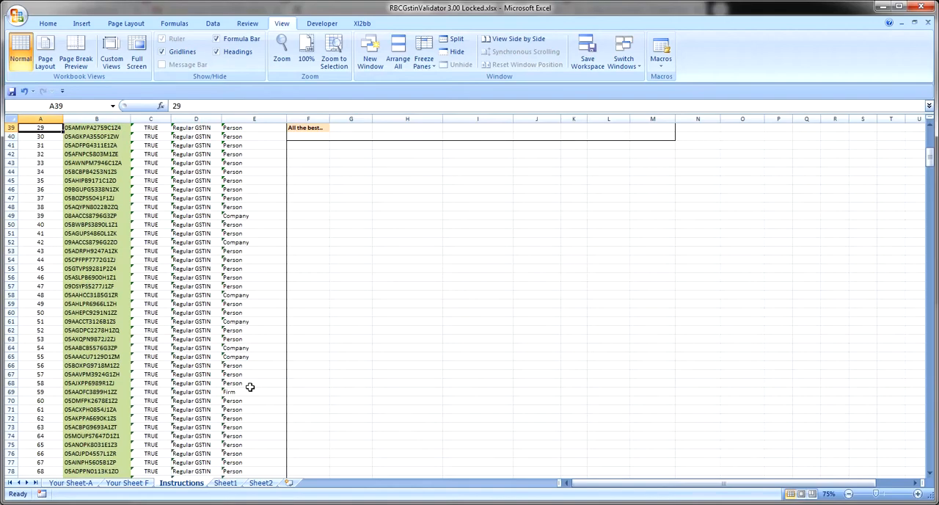
key("Page_Up")
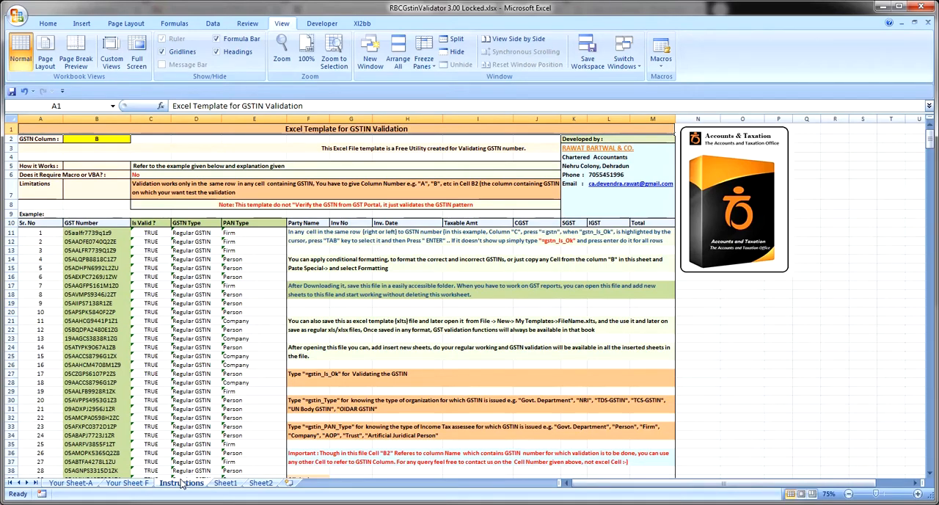
Return to Your Sheet F and show the GSTIN column reference in B2 and the GST Number column F it refers to
left_click(127, 483)
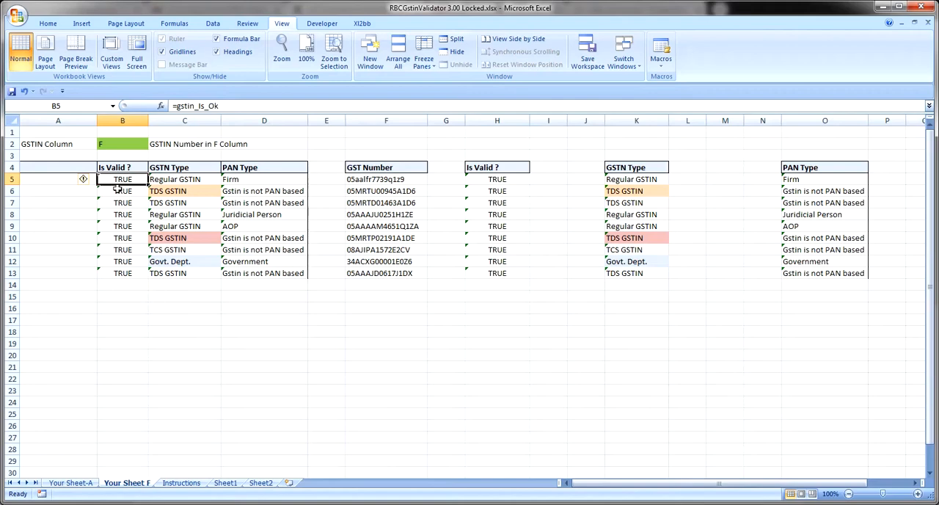
left_click(117, 147)
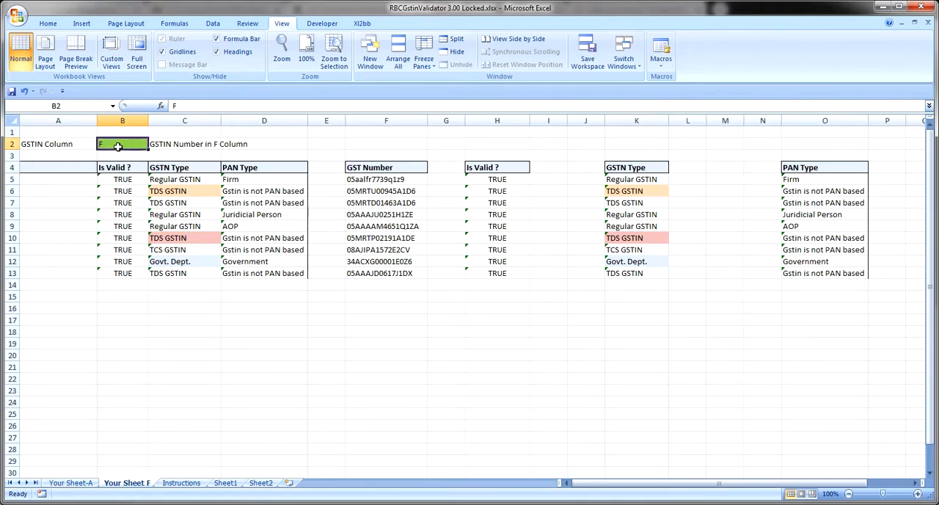
key("Left")
left_click(118, 147)
left_click(396, 121)
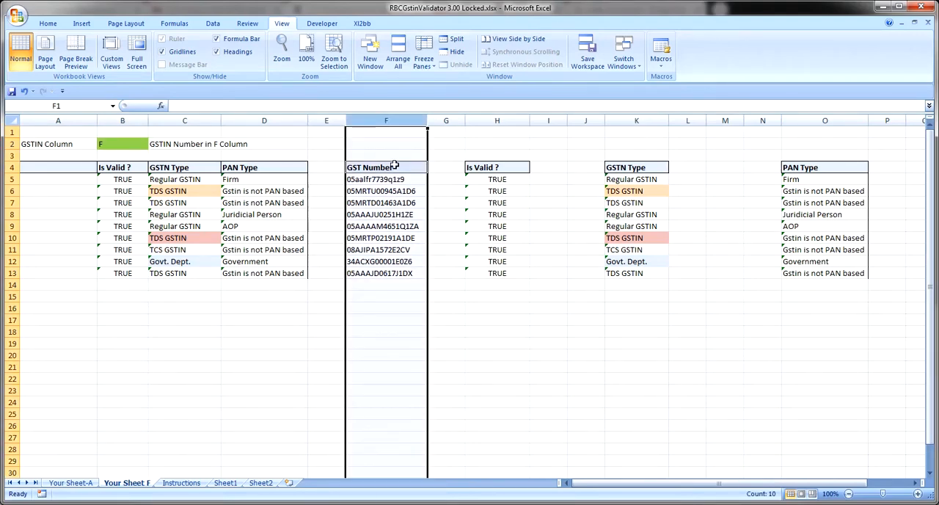
Examine the row 5 formulas under PAN Type, Is Valid ? and GSTN Type, ending on =gstin_Type in C5
left_click(244, 180)
key("Left")
key("Left")
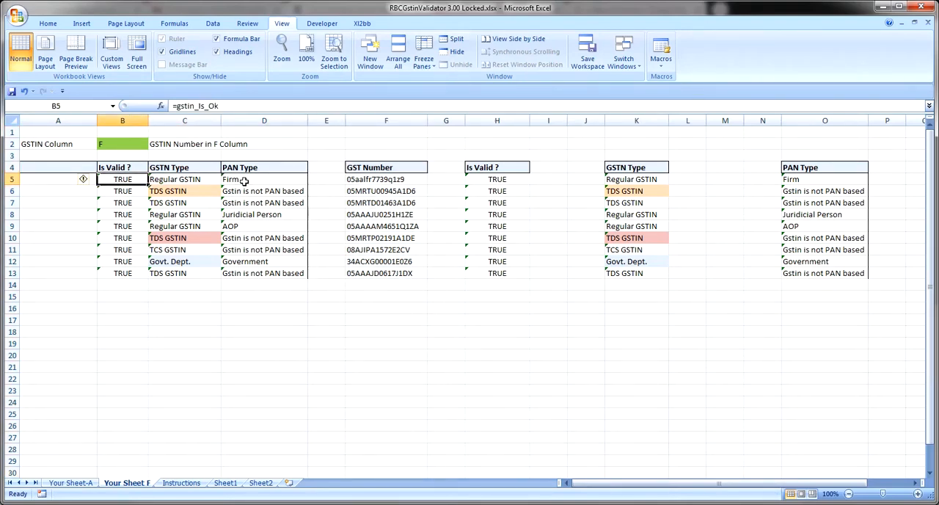
key("Right")
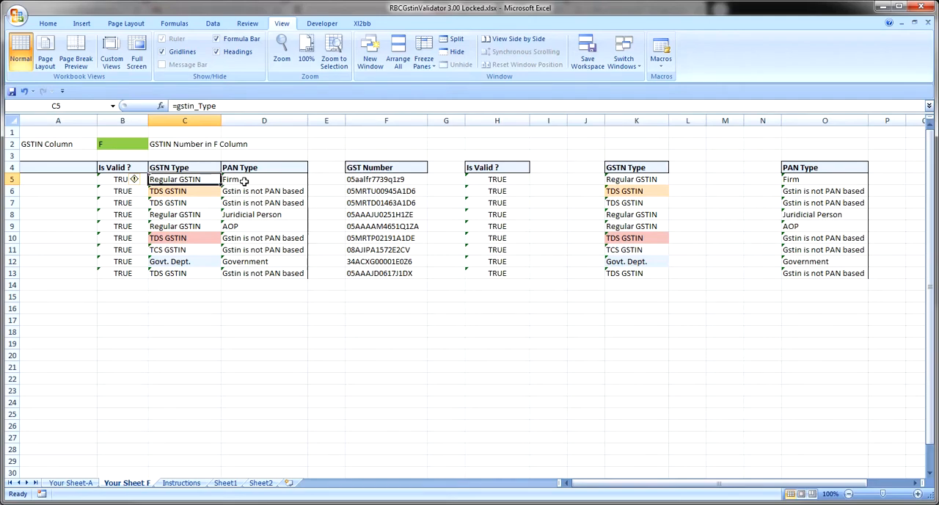
Show the =gstin_PAN_Type formula in D5, and the =gstin_Type formula in D27 of the Instructions sheet
key("Right")
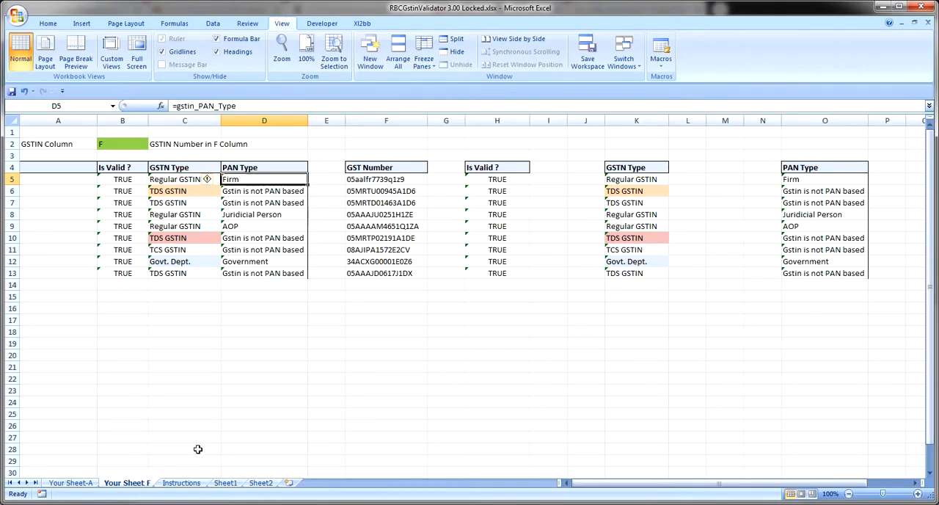
left_click(182, 482)
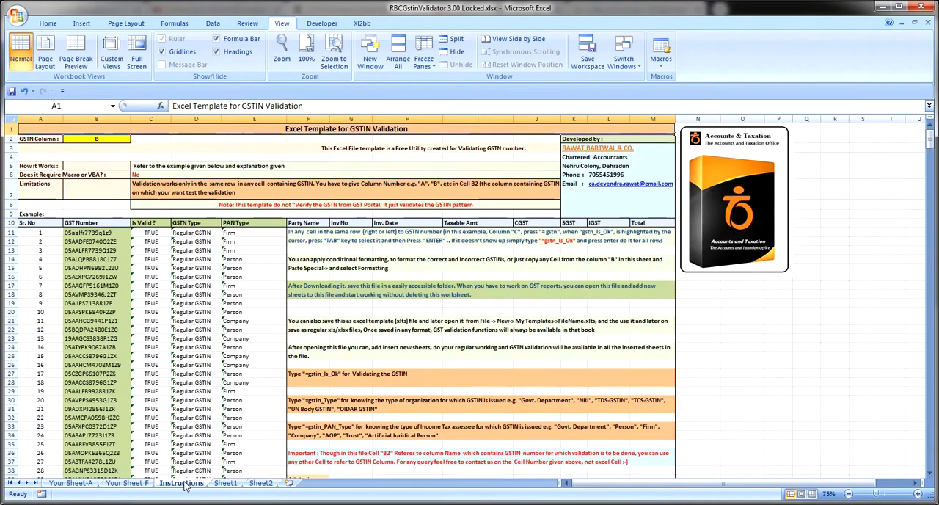
left_click(205, 374)
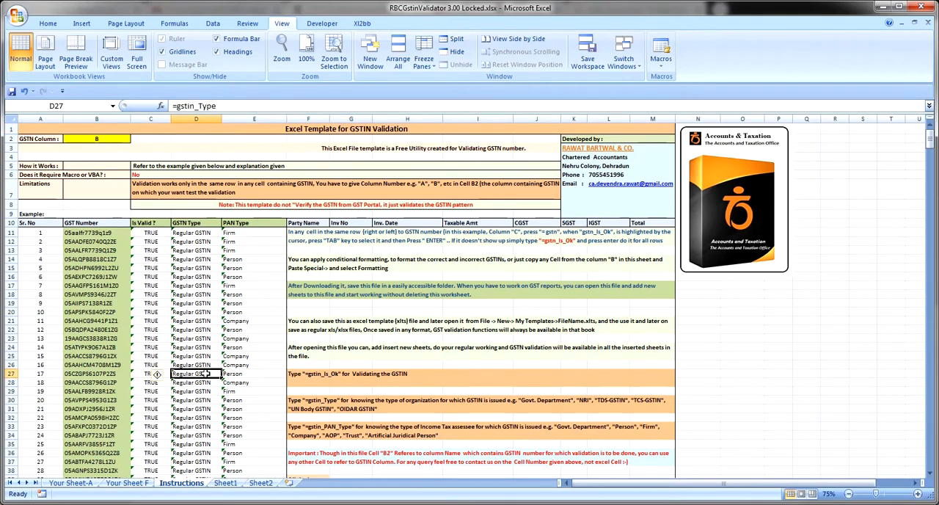
Browse the example GST Number entries around rows 27 to 35 of the Instructions sheet, ending on B33
key("Left")
key("Left")
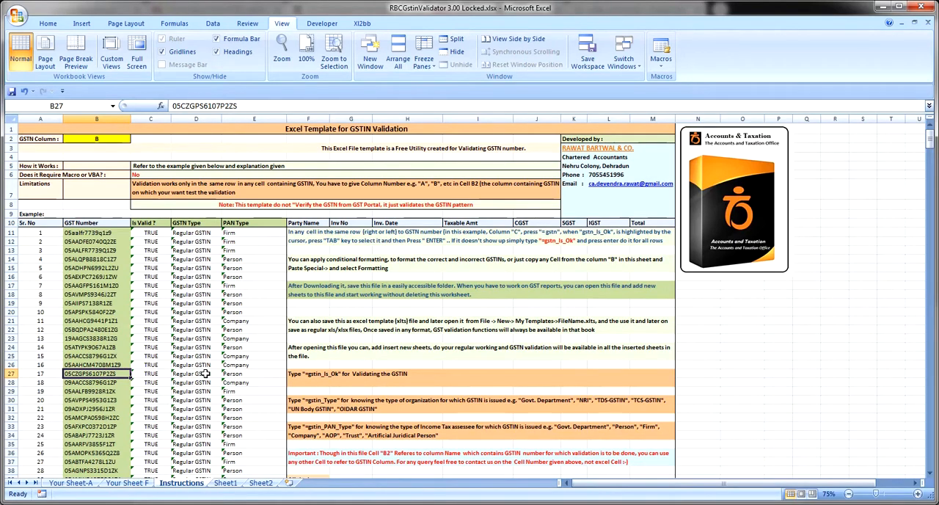
key("Down")
key("Down")
key("Down")
key("Down")
key("Down")
key("Down")
key("Down")
key("Down")
key("Down")
key("Down")
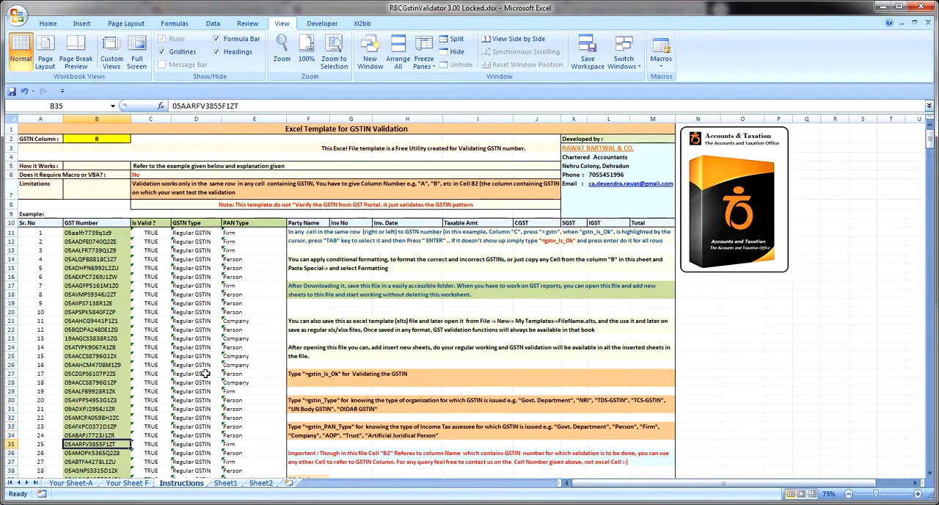
key("Up")
key("Up")
key("Up")
key("Up")
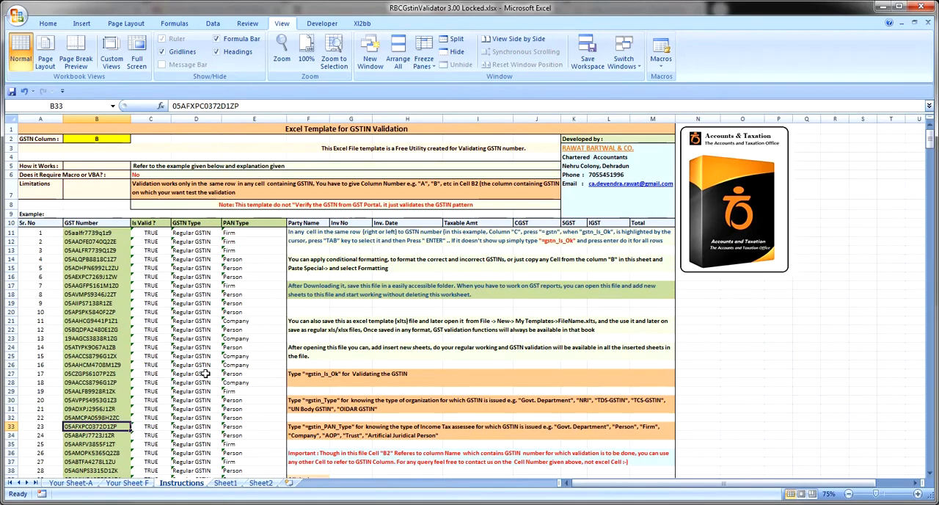
Zoom in on row 33's columns B to E and replace the digit 1 before the Z in B34's GST number with the letter I
key("F2")
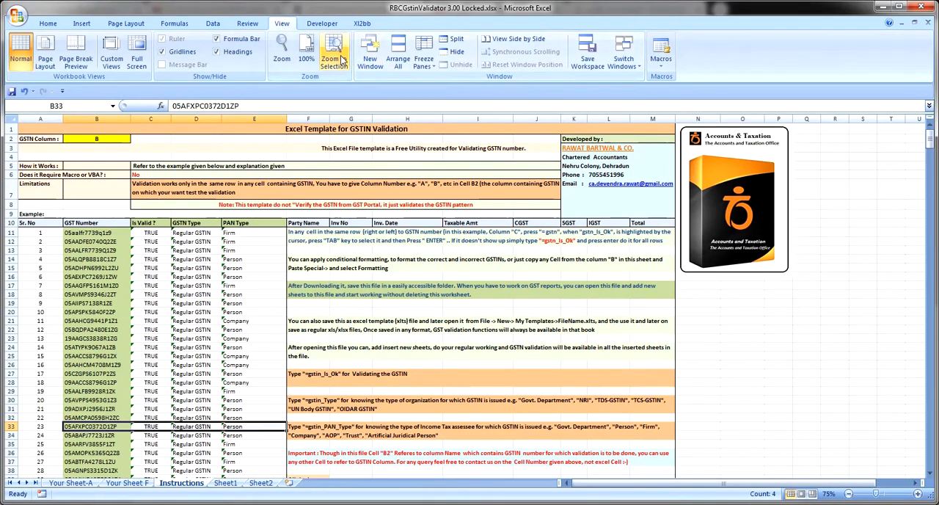
left_click(333, 57)
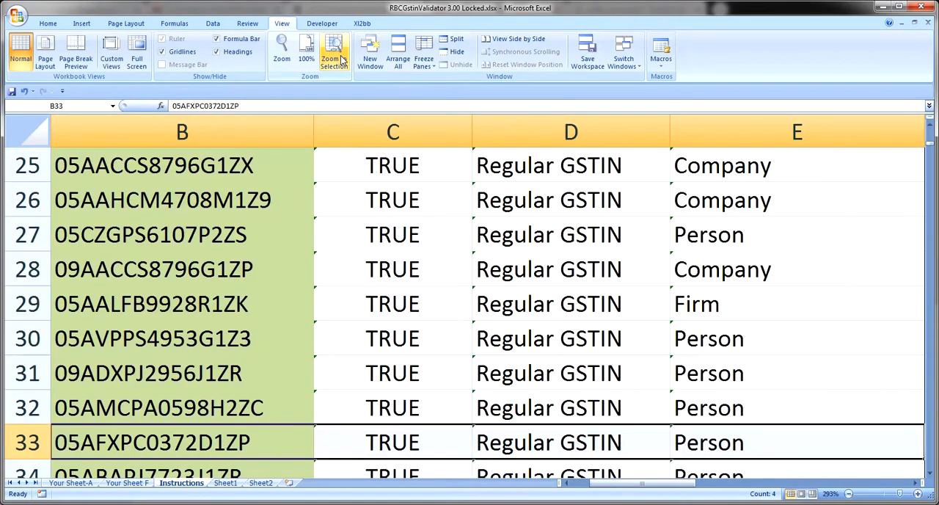
key("Down")
key("F2")
key("Left")
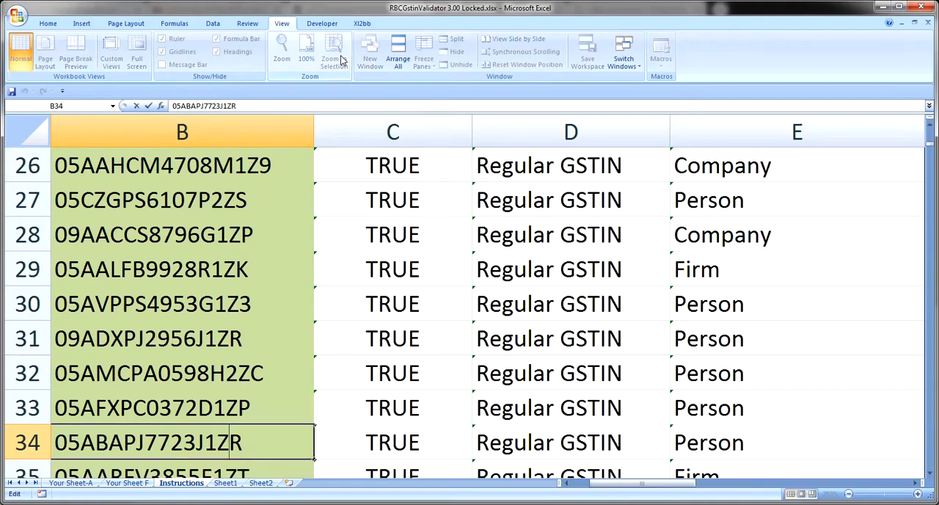
key("Left")
key("Left")
key("Right")
key("BackSpace")
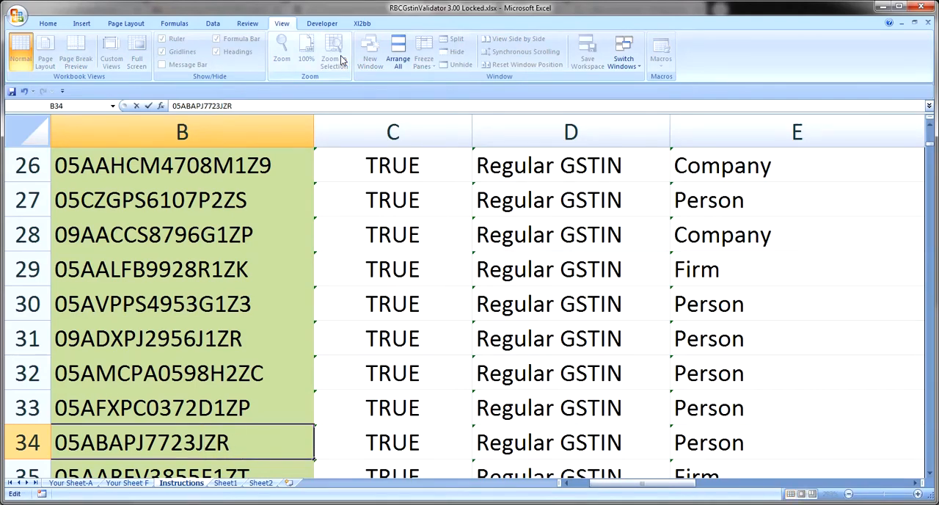
type("I")
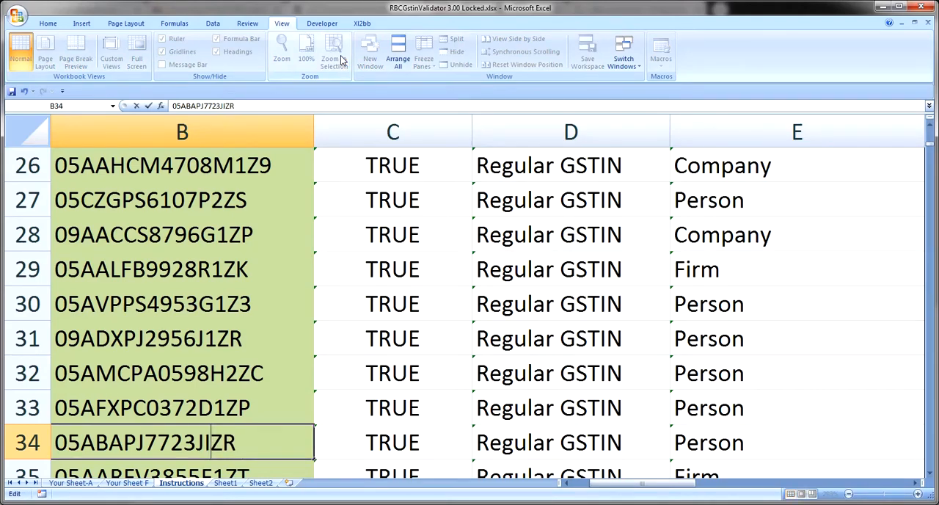
key("Return")
key("Right")
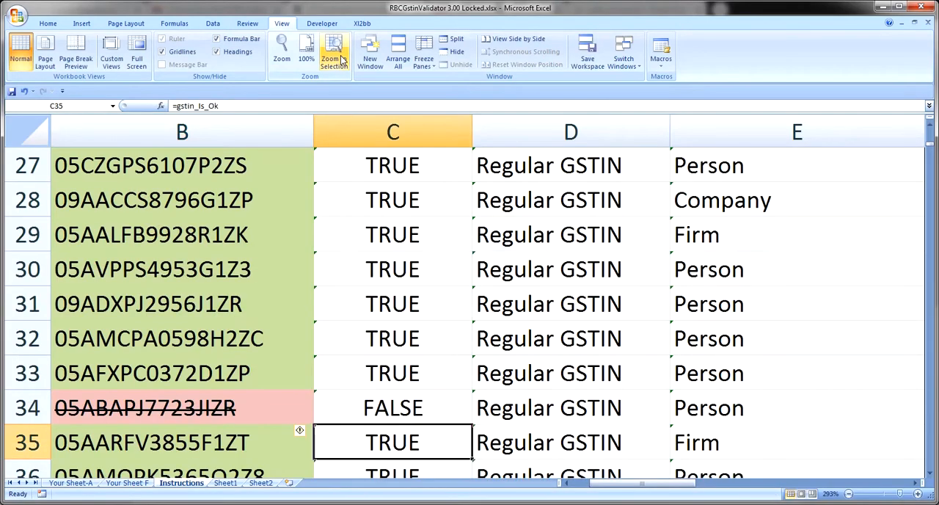
Restore B34's GST number by replacing the letter I before the Z with the digit 1
key("Up")
key("Left")
key("Left")
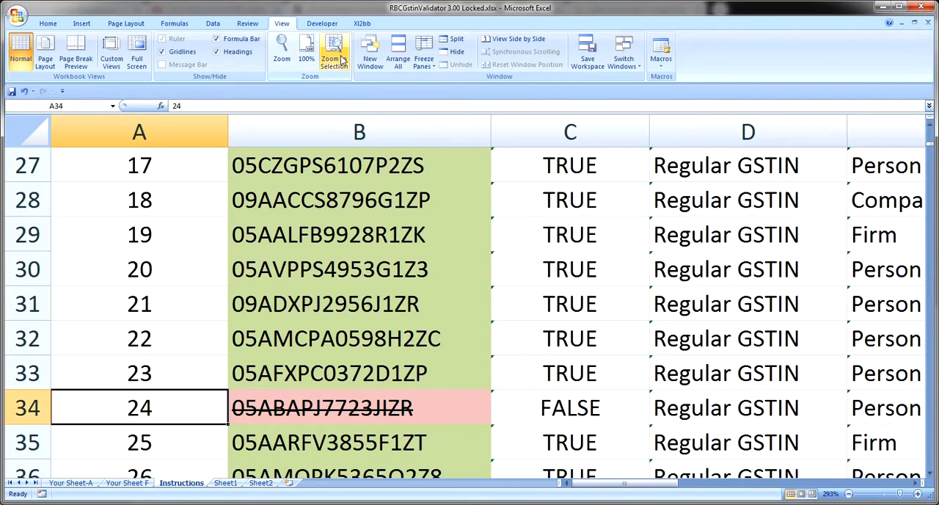
key("Right")
key("F2")
key("Left")
key("Left")
key("BackSpace")
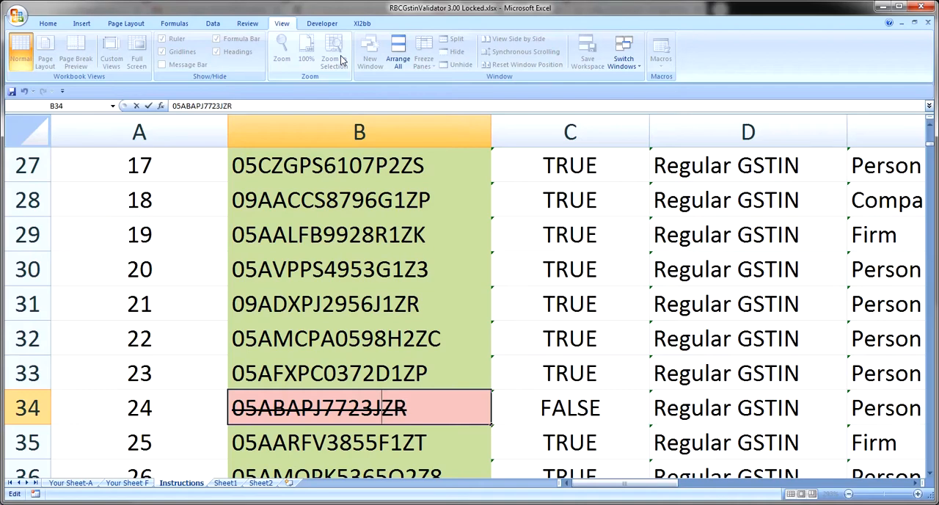
type("1")
key("ctrl+Return")
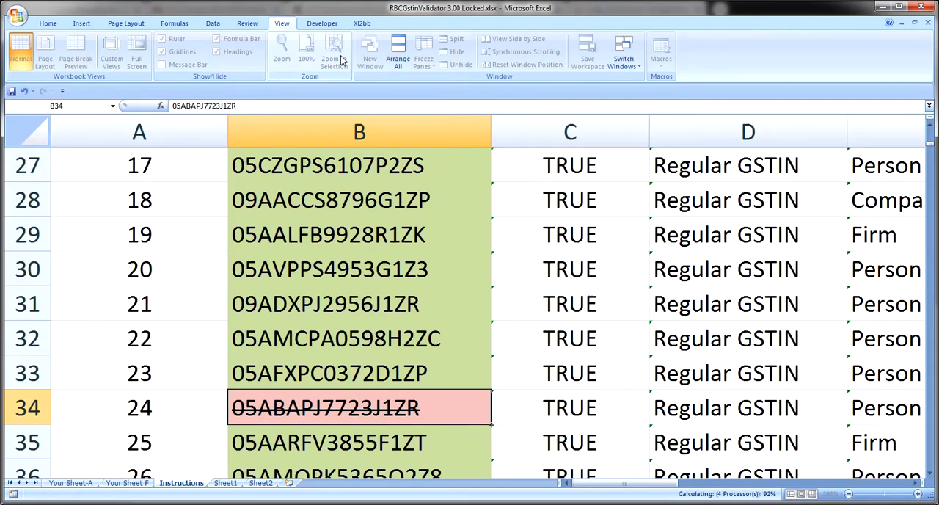
key("Down")
key("Up")
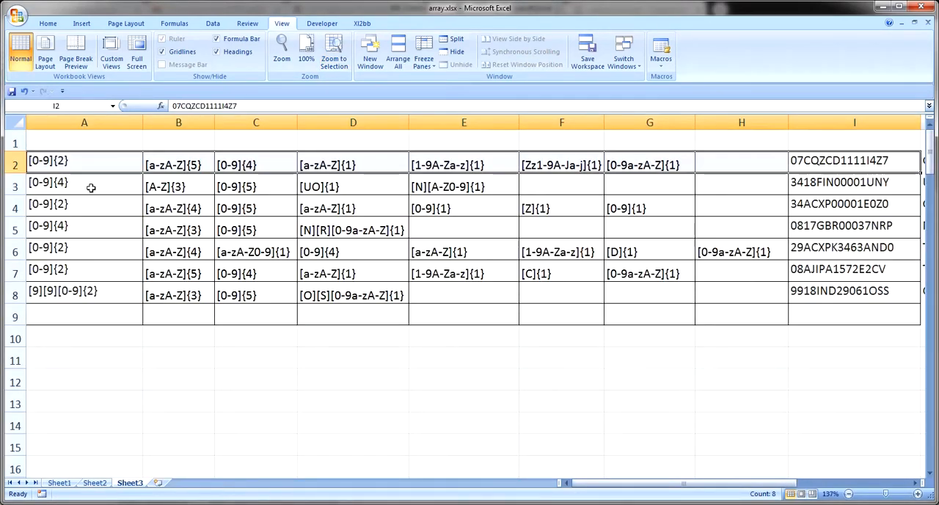
Switch to Sheet3 of array.xlsx and select the leading patterns in A2:A7
left_click(91, 187)
key("Up")
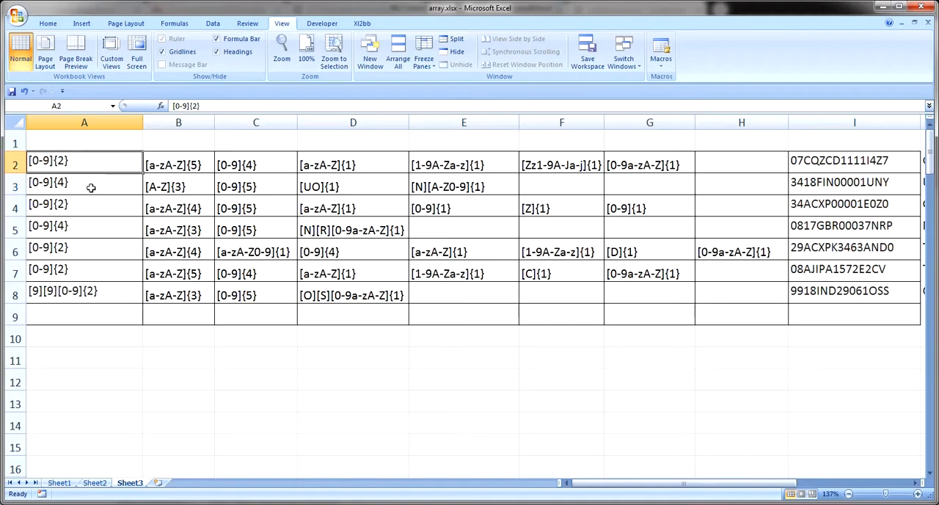
key("shift+Down")
key("shift+Down")
key("shift+Down")
key("shift+Down")
key("shift+Down")
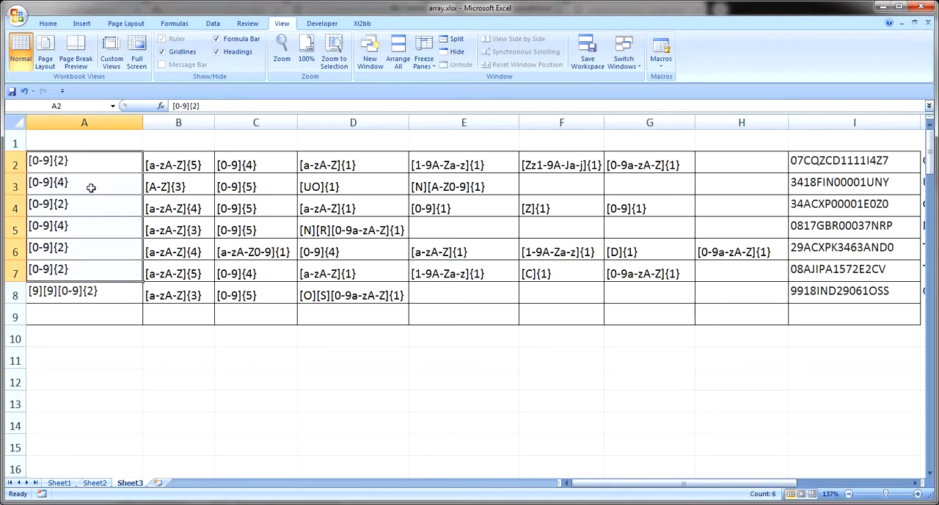
Glance at the C2 pattern, return to column A and select all the leading patterns in A2:A8
key("Right")
key("Right")
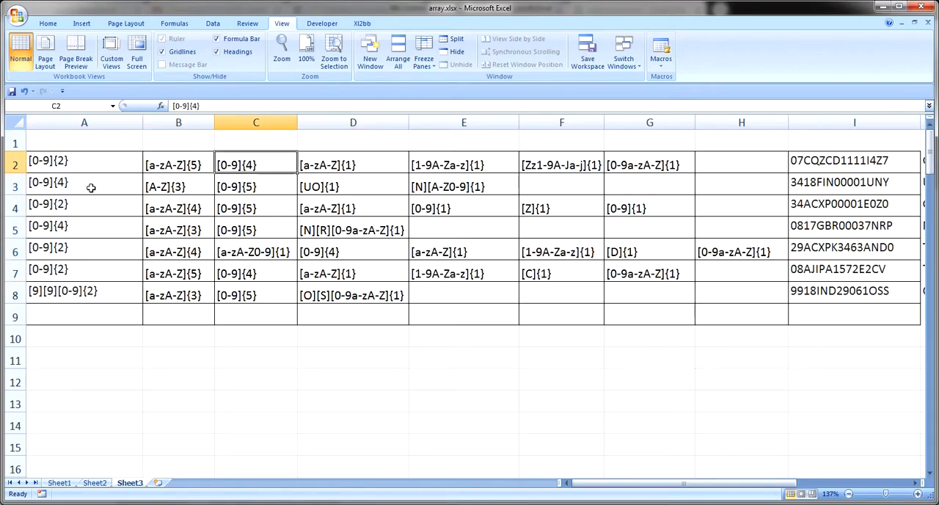
key("Left")
key("Left")
key("Up")
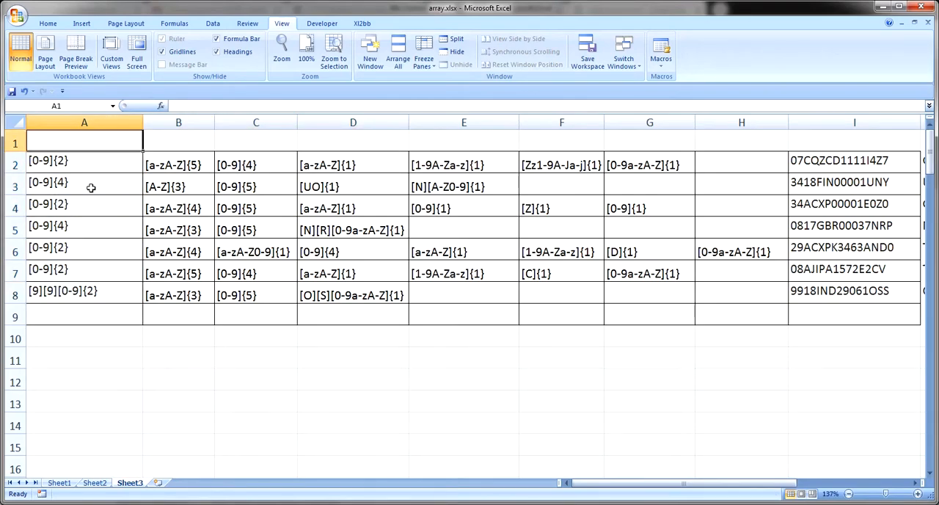
key("Down")
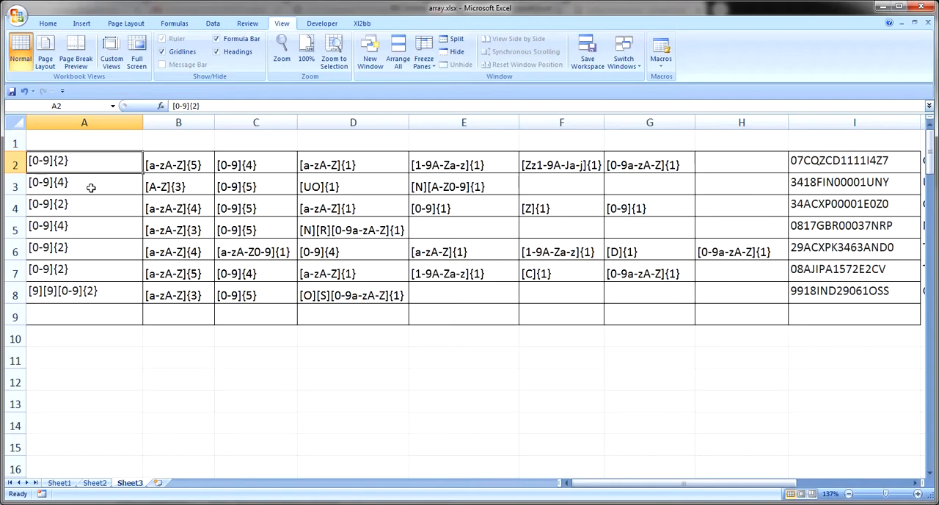
key("Up")
key("Down")
key("shift+Down")
key("shift+Down")
key("shift+Down")
key("shift+Down")
key("shift+Down")
key("shift+Down")
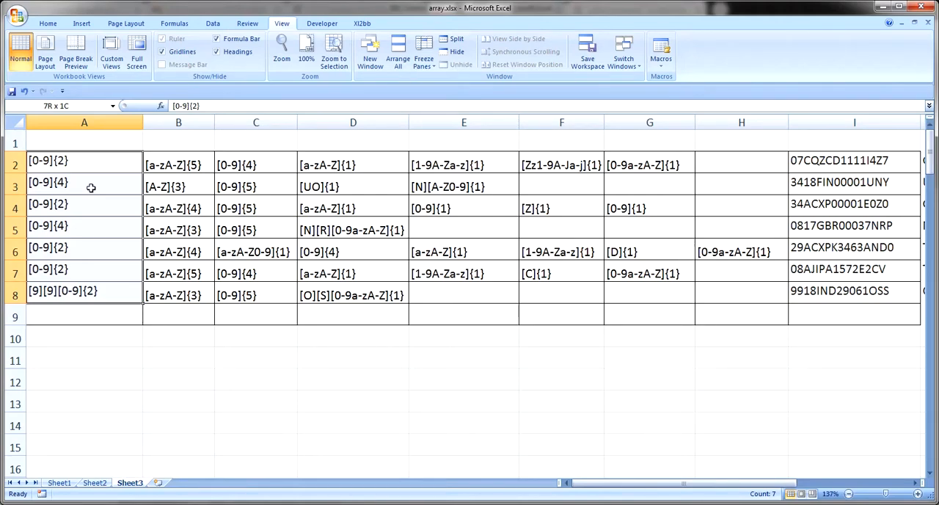
Go through the successive pattern segments in row 2 and come back to A2
key("Down")
key("Up")
key("Right")
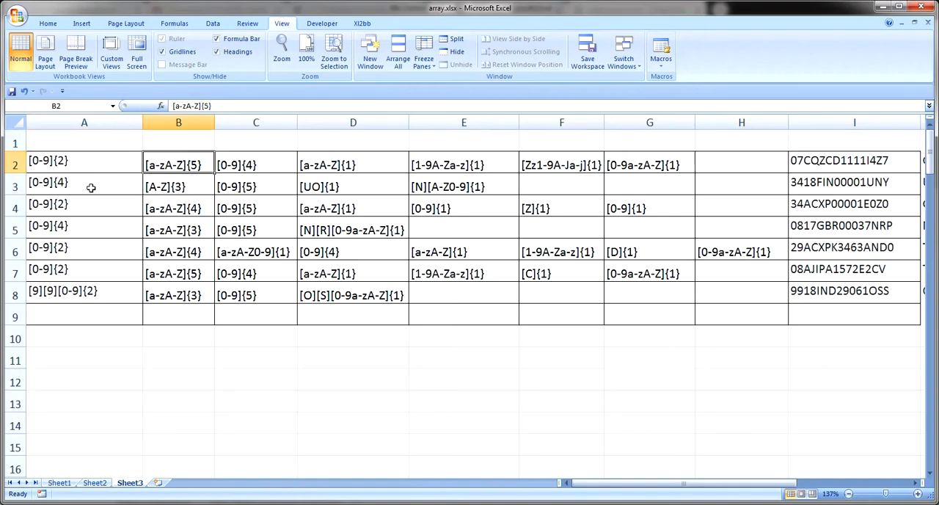
key("Right")
key("Right")
key("Right")
key("Right")
key("Left")
key("Left")
key("Left")
key("Left")
key("Left")
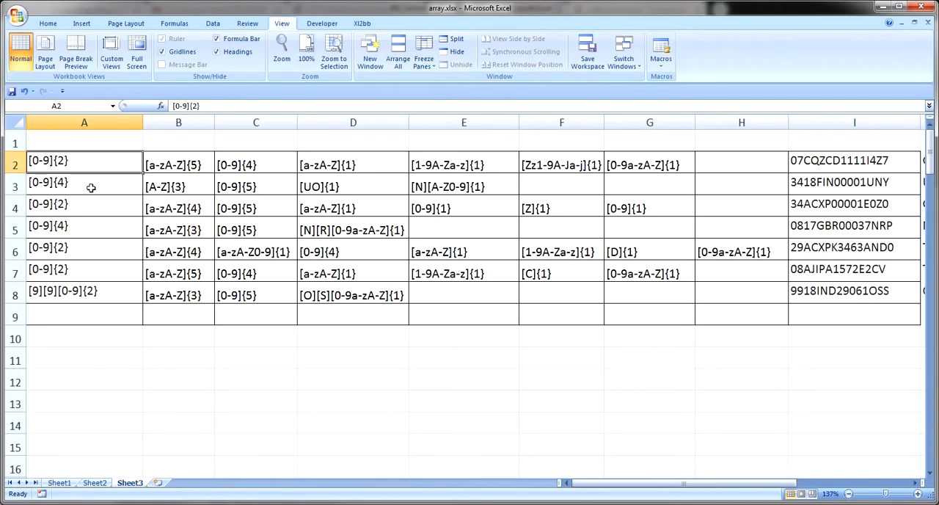
Examine the {2} count and [0-9] range inside the A2 pattern, and move on to the B2 pattern
key("F2")
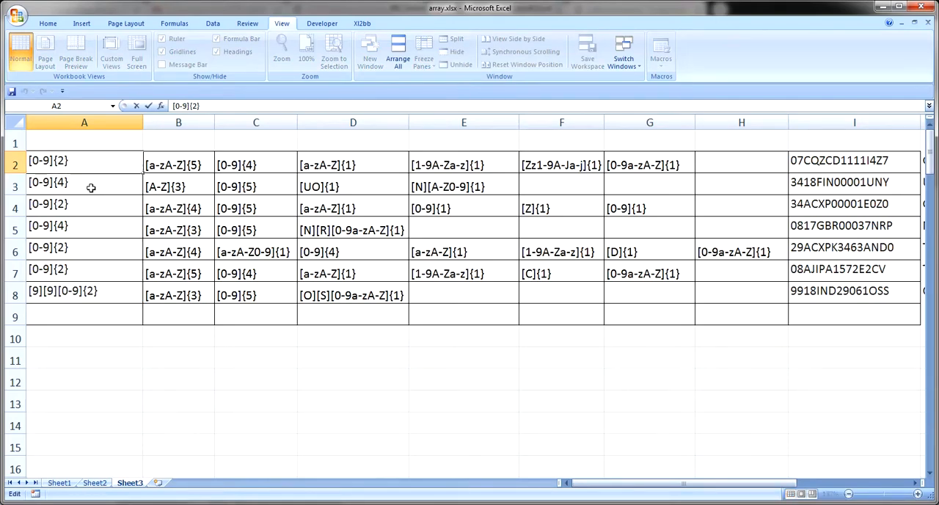
key("shift+Left")
key("shift+Left")
key("shift+Left")
key("Left")
key("shift+Left")
key("shift+Left")
key("shift+Left")
key("Right")
left_click(209, 165)
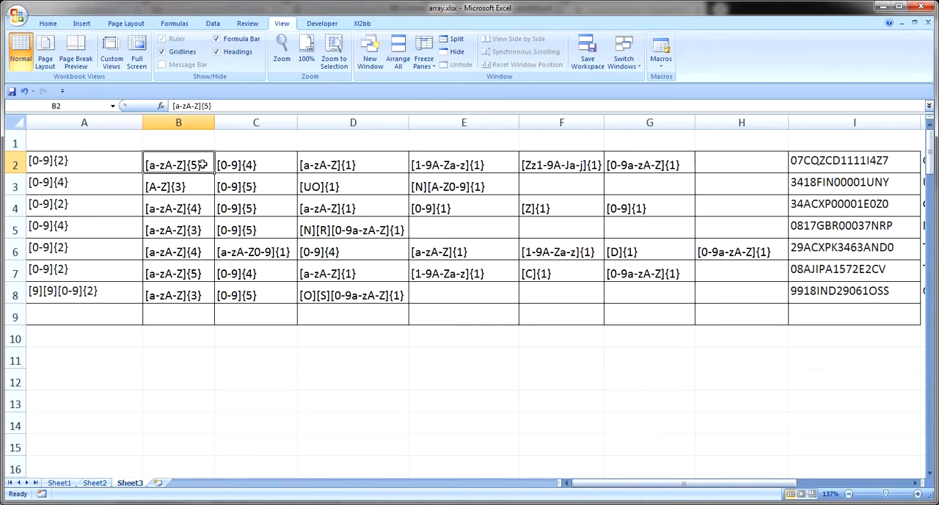
Enter the character counts above the row 2 patterns: 2 in A1 and 5 in B1
left_click(130, 136)
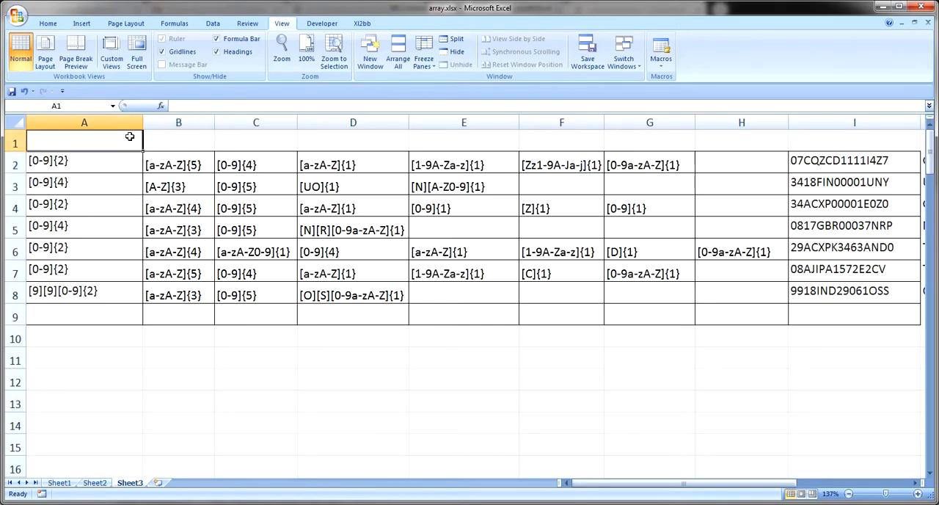
type("2")
key("Return")
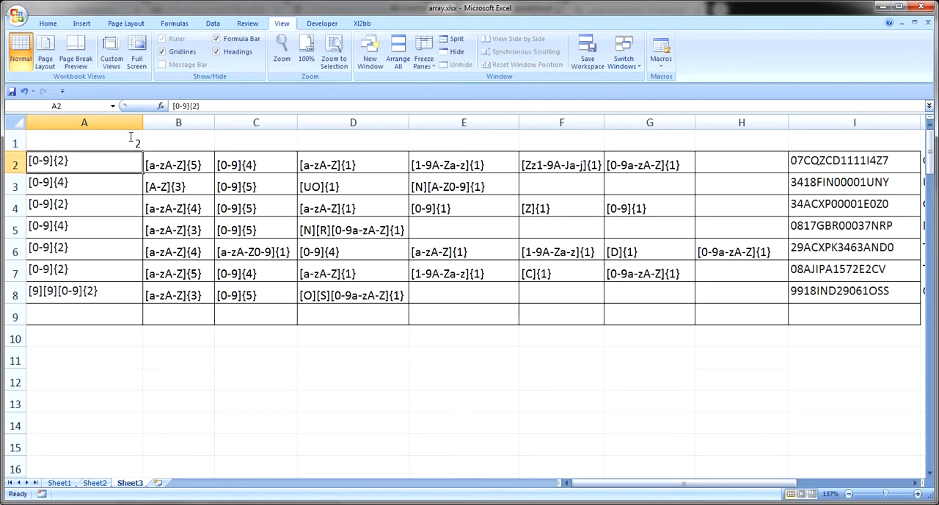
key("Right")
key("Up")
type("5")
key("Return")
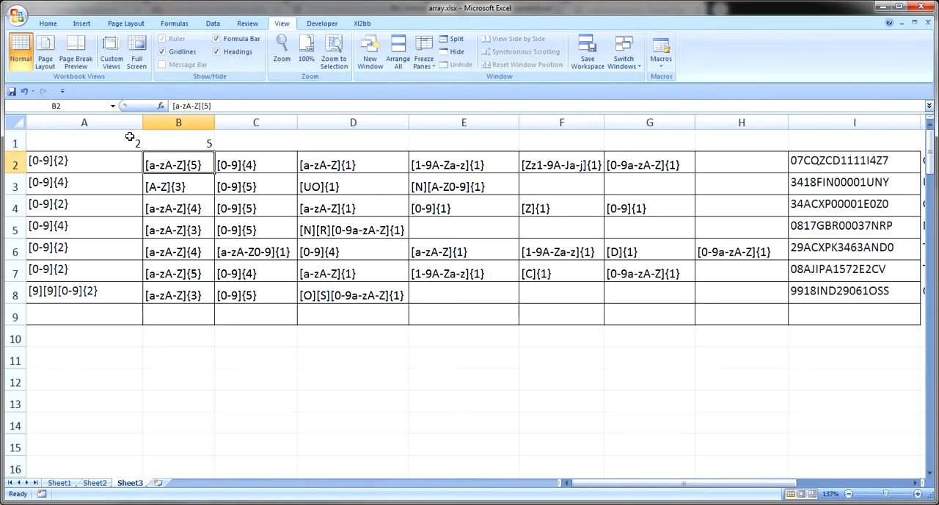
Select the counts in A1:B1, highlight the {4} count inside the C2 pattern, and end on C1
key("Up")
key("Left")
key("shift+Right")
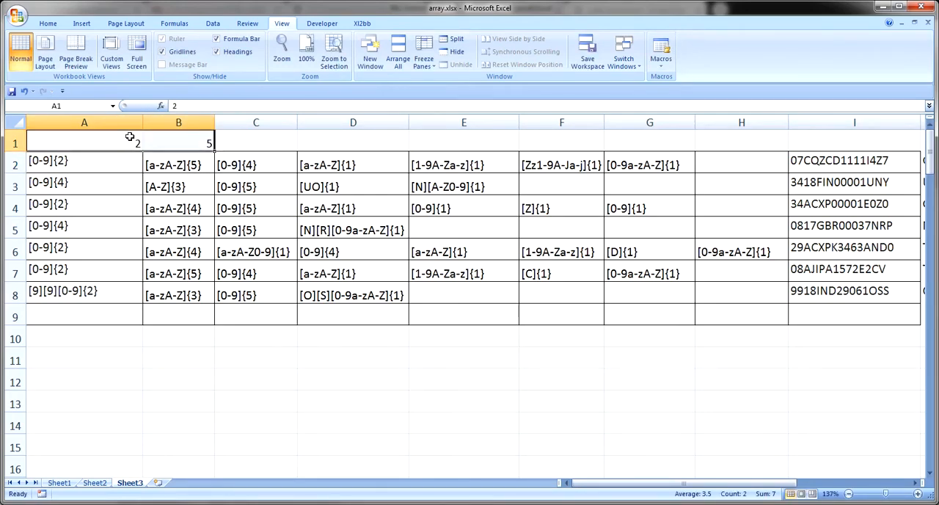
left_click(261, 145)
key("Down")
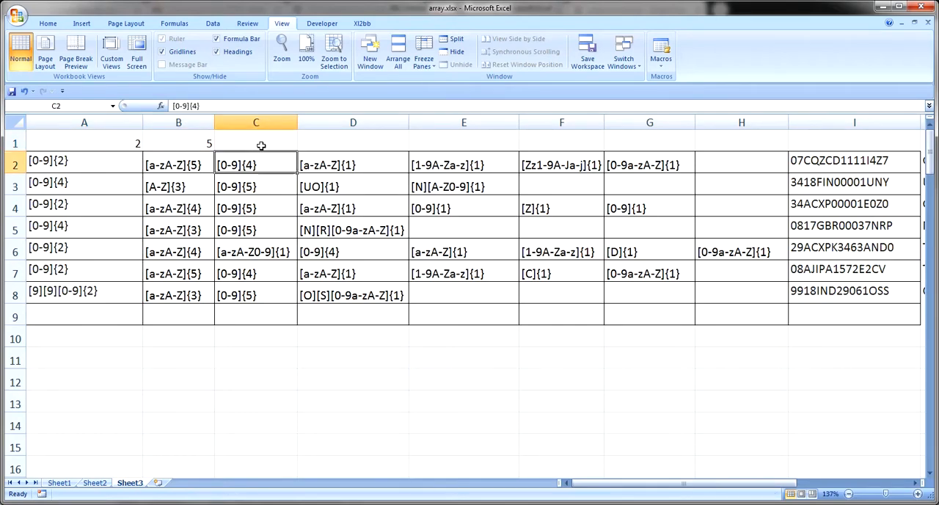
key("F2")
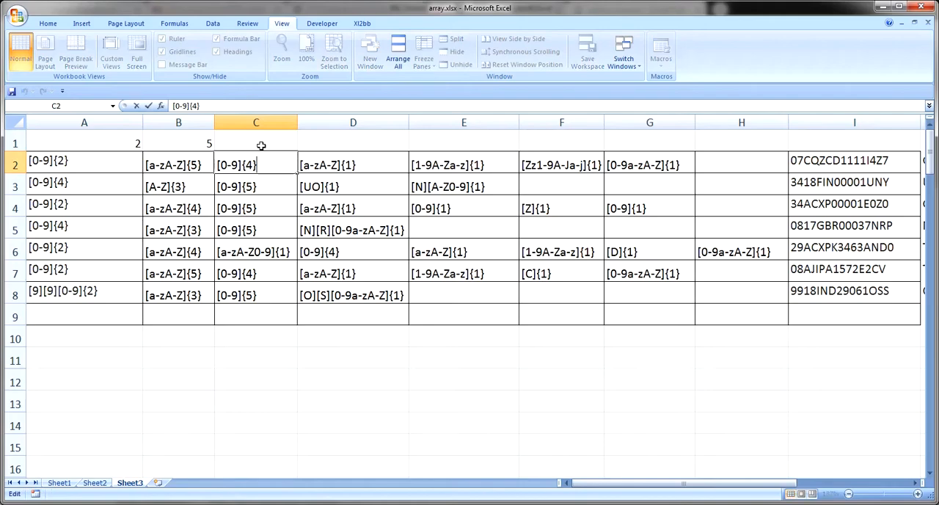
key("shift+Left")
key("shift+Left")
key("shift+Left")
key("Return")
key("Up")
key("Up")
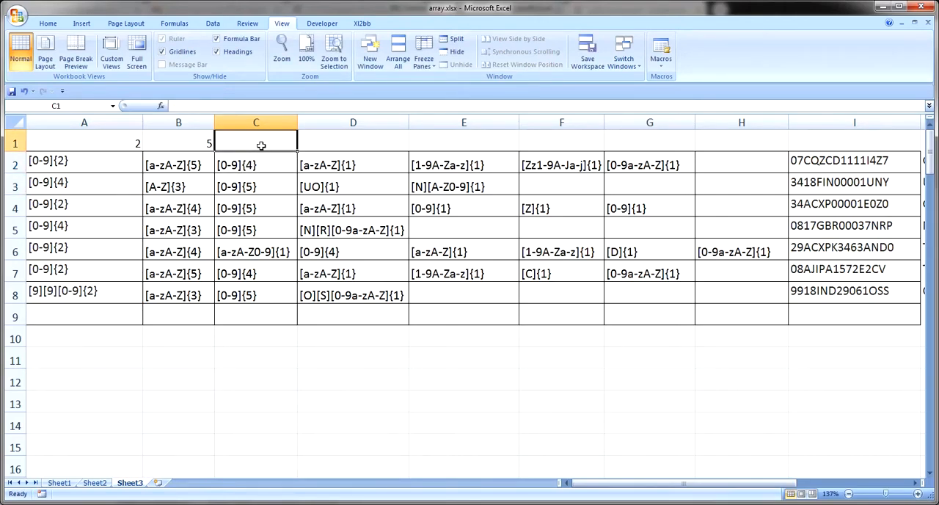
Enter the character counts for the following two row 2 patterns: 4 in C1 and 1 in D1
type("4")
key("Return")
key("Up")
key("Right")
type("1")
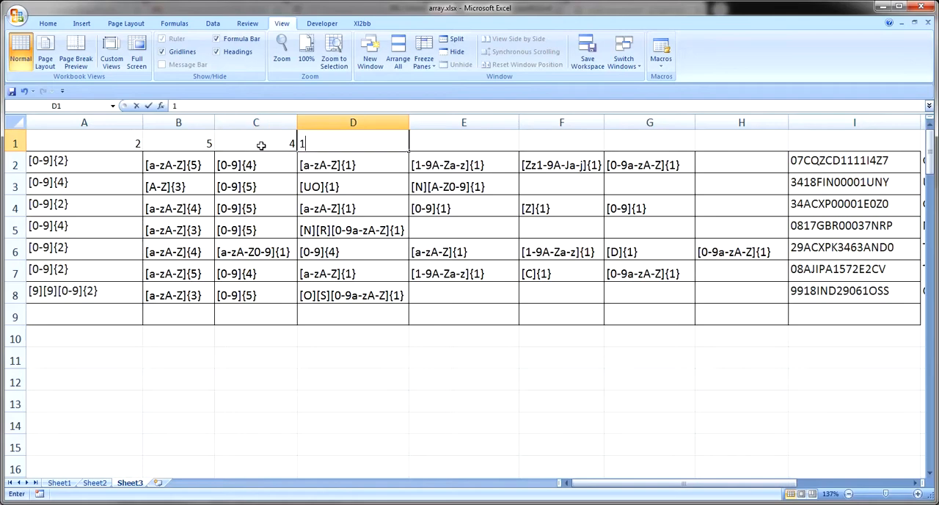
key("Return")
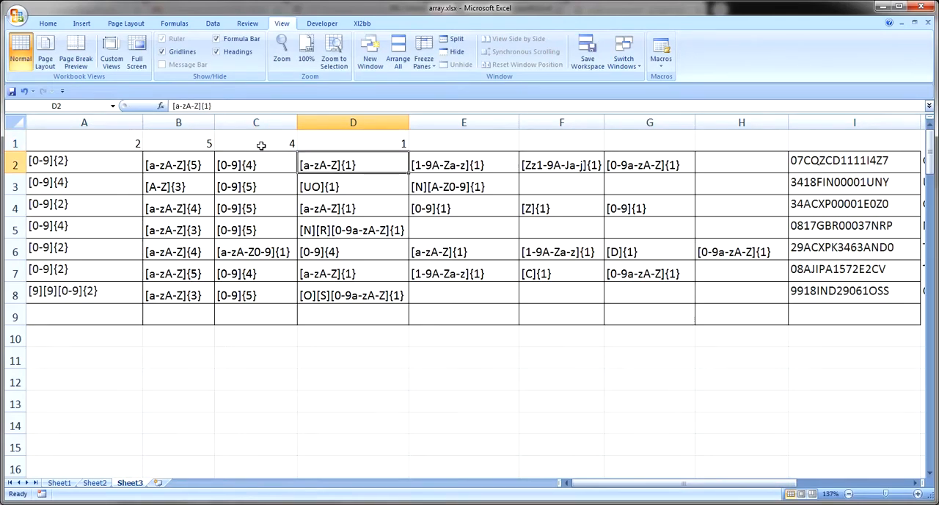
Enter the character counts above the next two row 2 patterns: 1 in E1 and 1 in F1
key("Left")
key("Right")
key("Down")
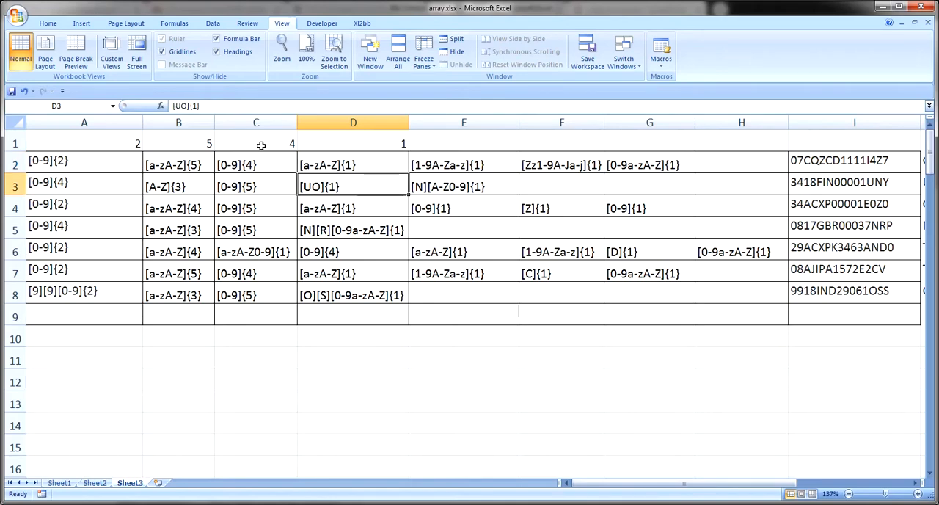
key("Up")
key("Up")
key("Right")
type("1")
key("Return")
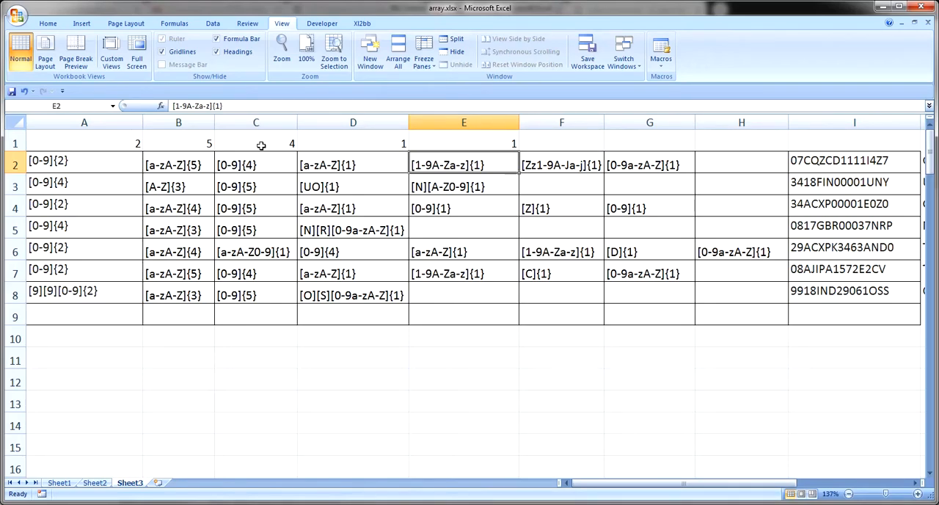
key("Up")
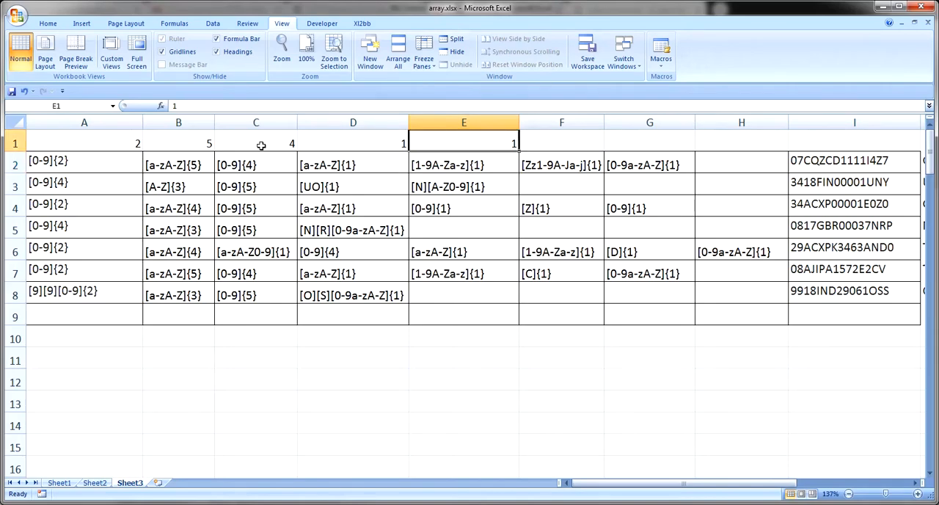
key("Right")
type("1")
key("Return")
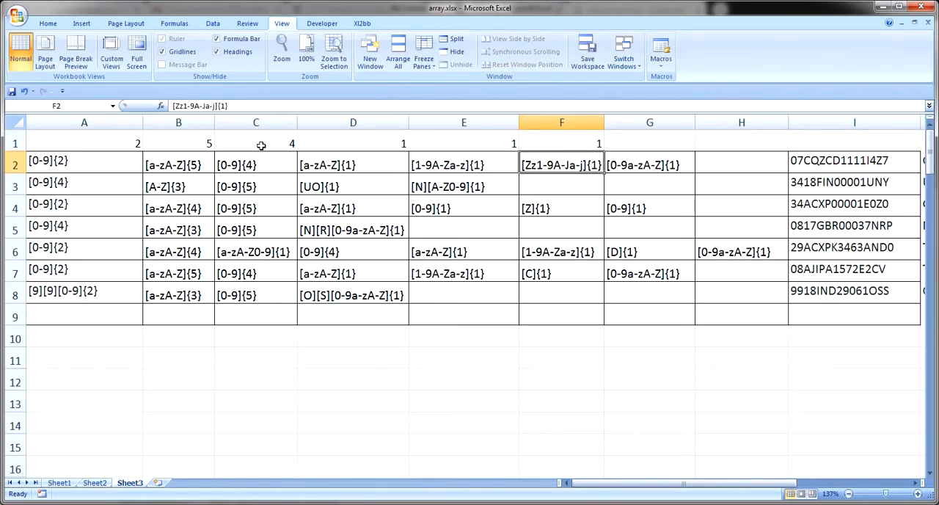
Compare the character ranges of the E2 and F2 patterns in row 2
key("Left")
key("Left")
key("Right")
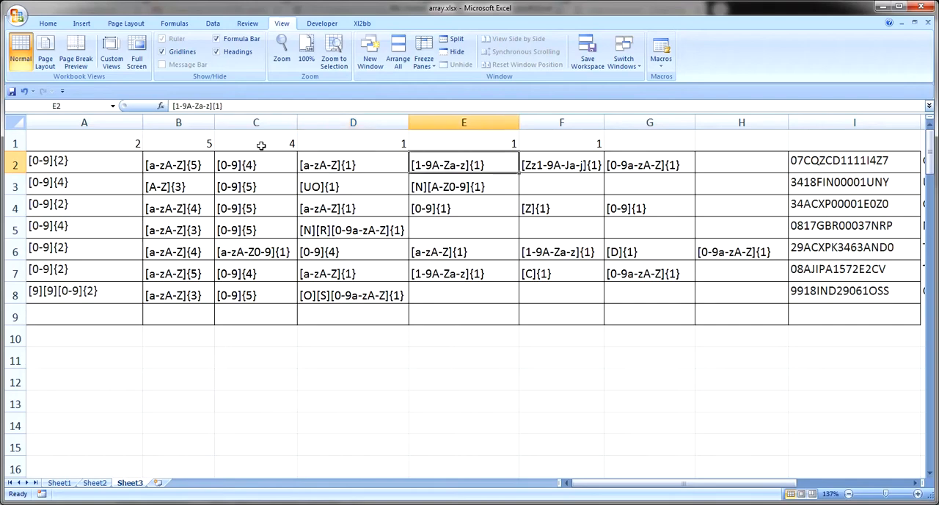
key("Right")
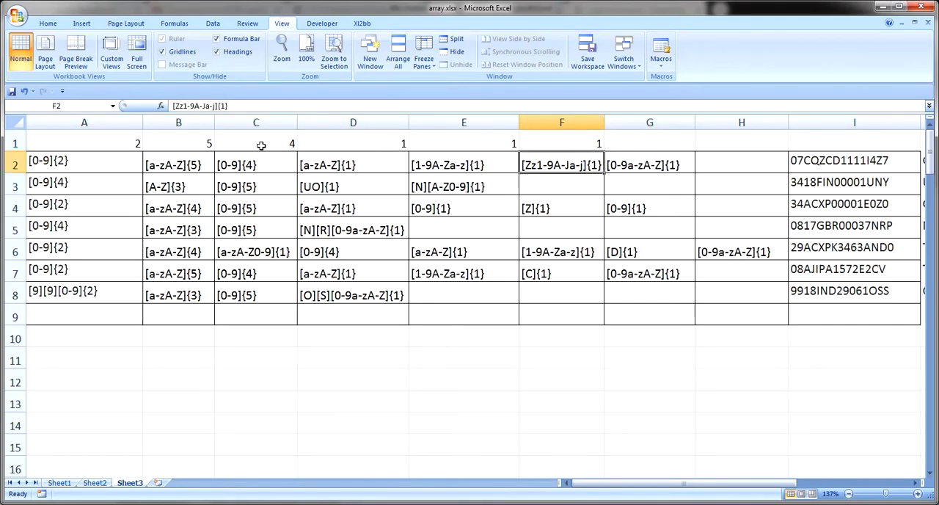
key("Left")
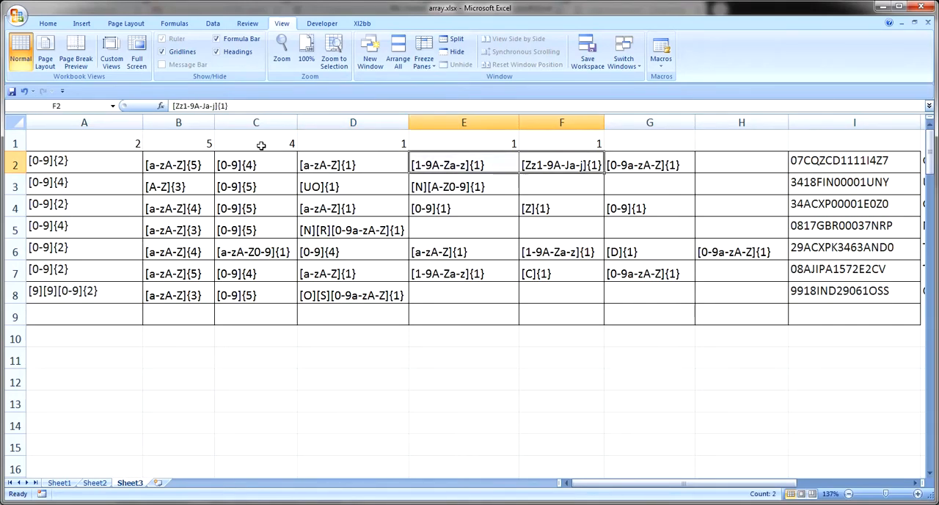
key("Right")
key("Right")
key("Left")
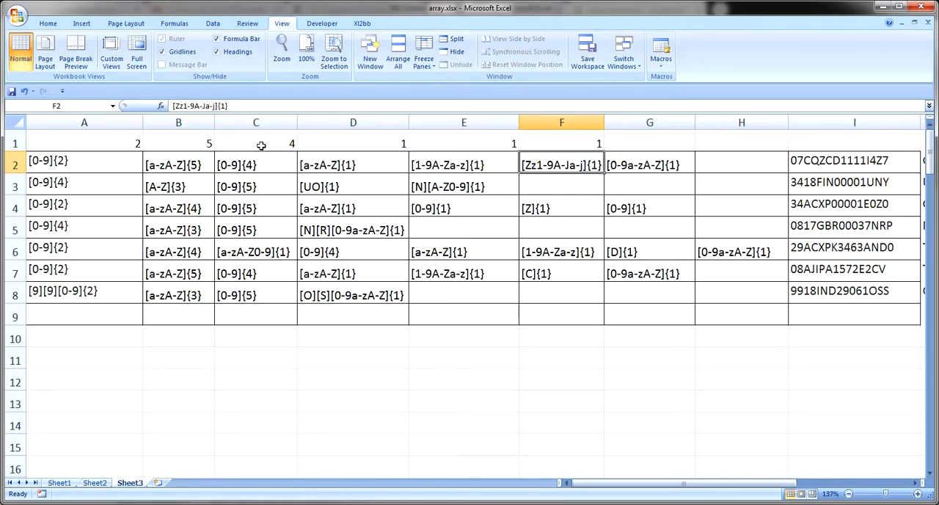
key("Down")
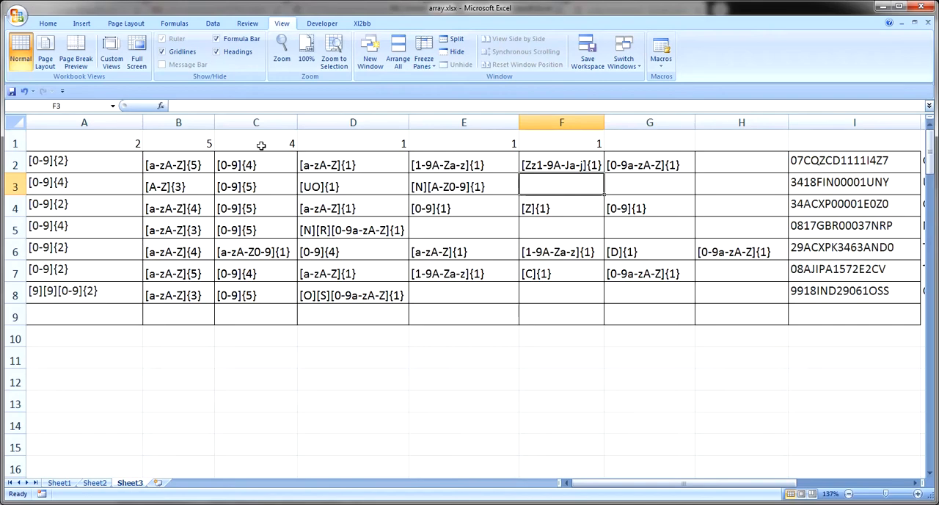
Enter the character count 1 in G1 above the last row 2 pattern
key("Up")
key("Right")
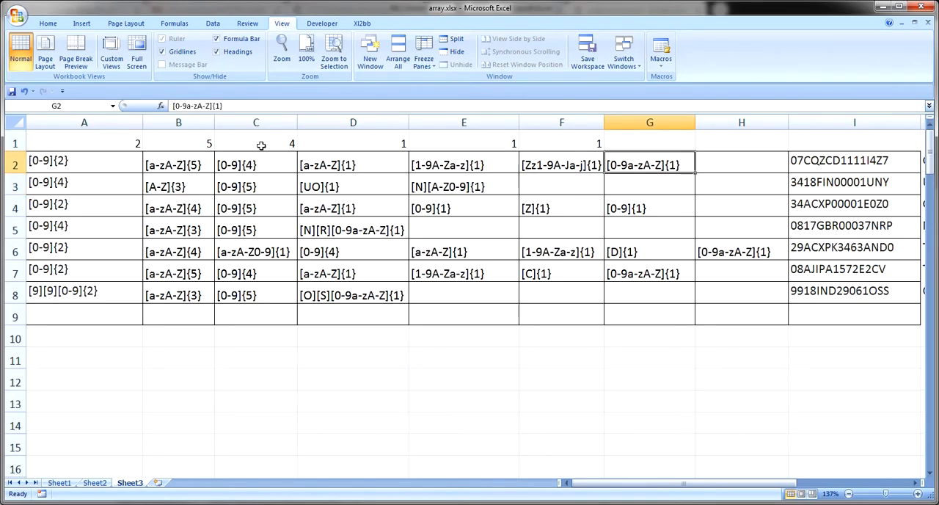
key("Up")
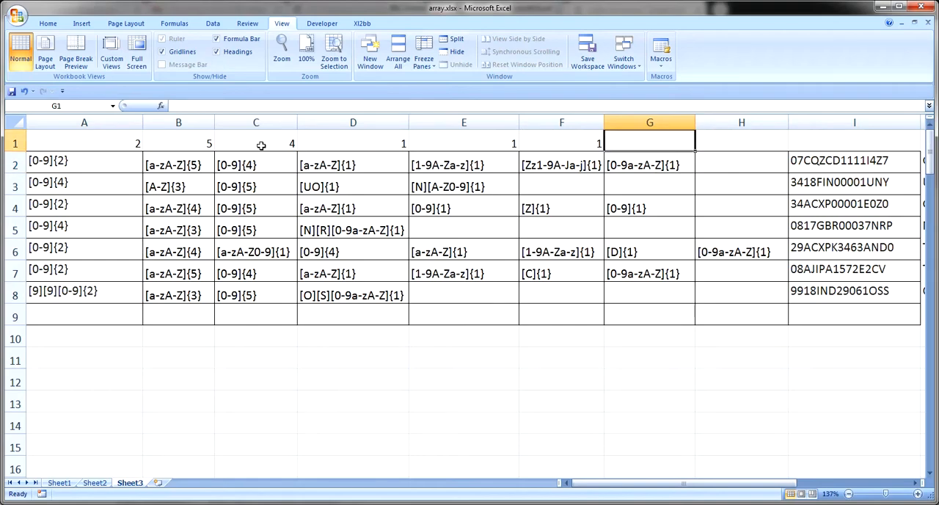
type("1")
key("Return")
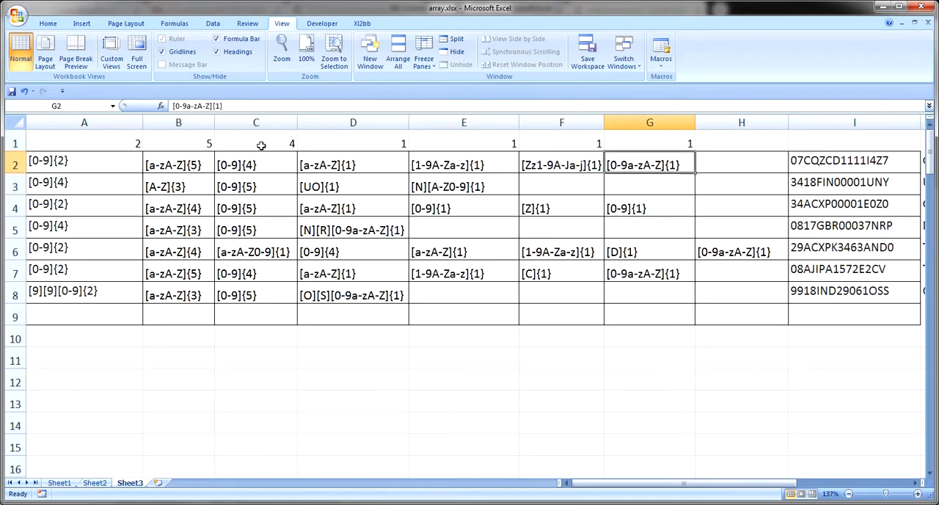
Select the character counts in A1:G1 to check their total
key("Up")
key("shift+Left")
key("shift+Left")
key("shift+Left")
key("shift+Left")
key("shift+Left")
key("shift+Left")
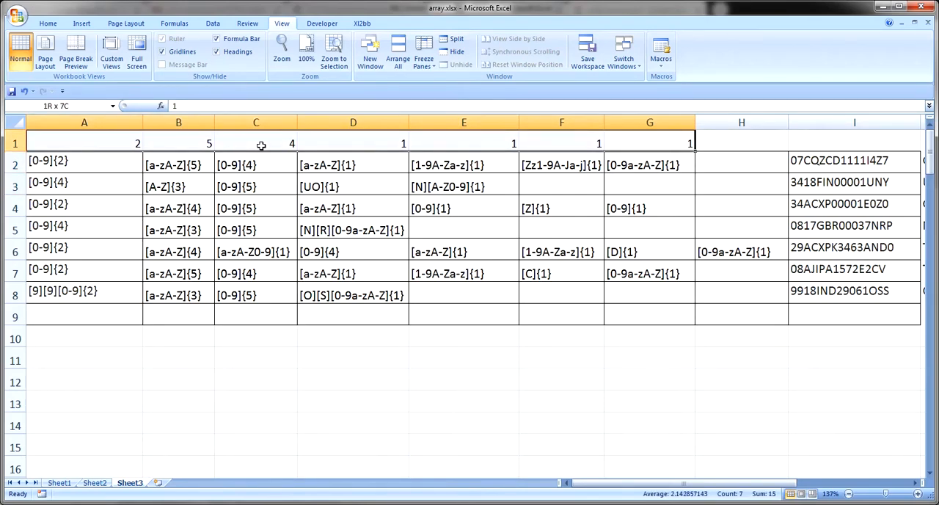
Examine the sample GSTIN in I2 that belongs to the row 2 patterns
key("Down")
key("Right")
key("Right")
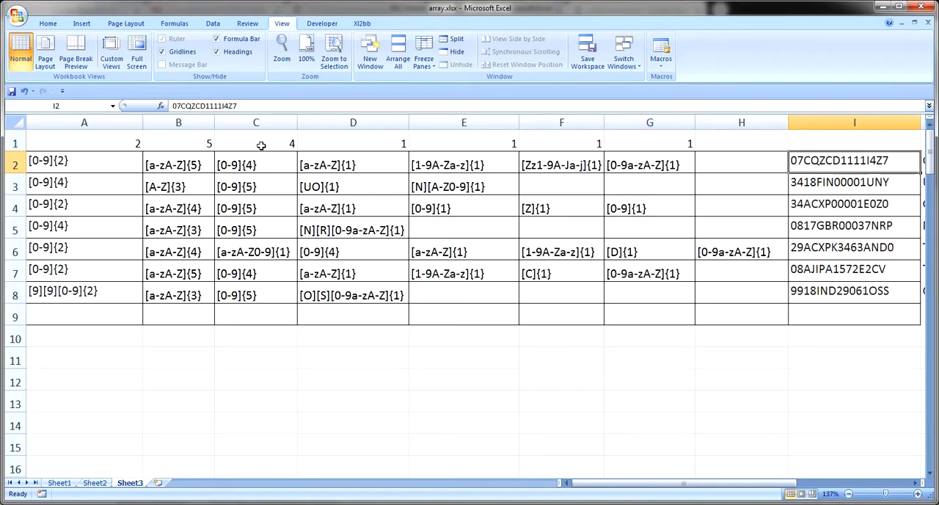
key("Up")
key("Down")
key("Up")
key("Down")
key("Right")
Go back to A2 and review the row 2 pattern segments across to the check formula in K2
key("Left")
key("Left")
key("Left")
key("Left")
key("Left")
key("Left")
key("Left")
key("Left")
key("Left")
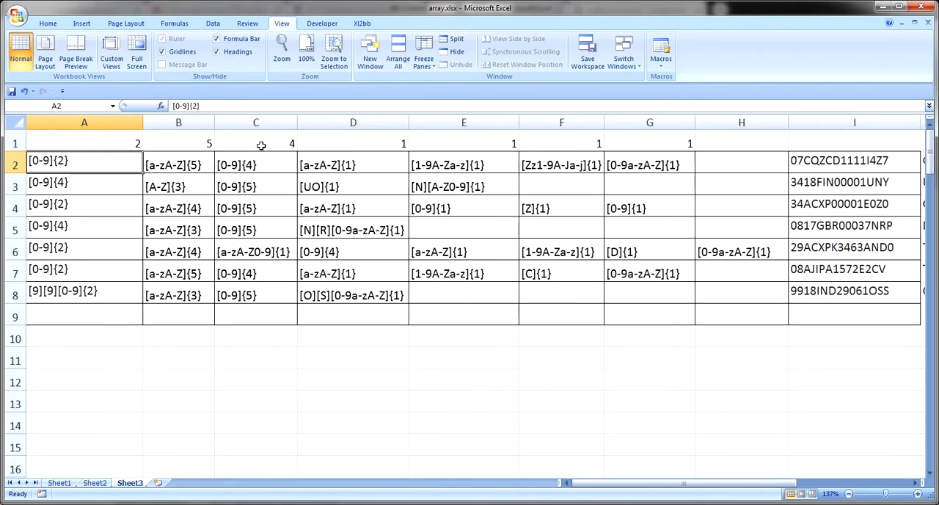
key("Right")
key("Right")
key("Right")
key("Right")
key("Right")
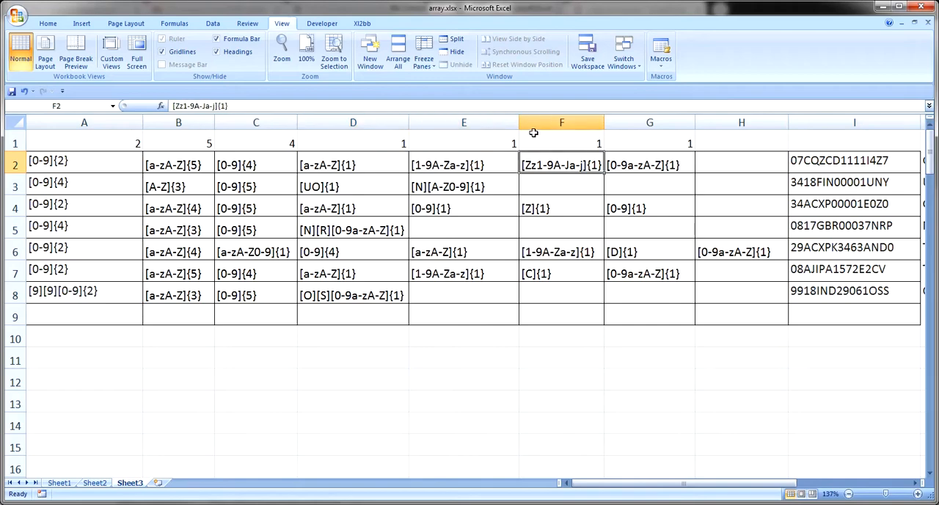
key("Right")
key("Right")
key("Right")
key("Right")
key("Right")
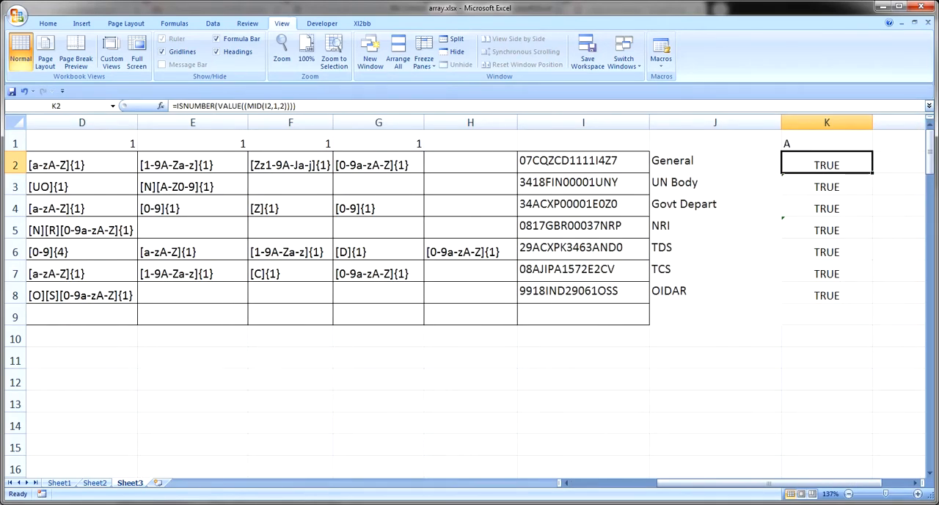
Switch to the RBCGstinValidator 3.00 Locked workbook and go to the GST number in B13 on the Instructions sheet
left_click(130, 503)
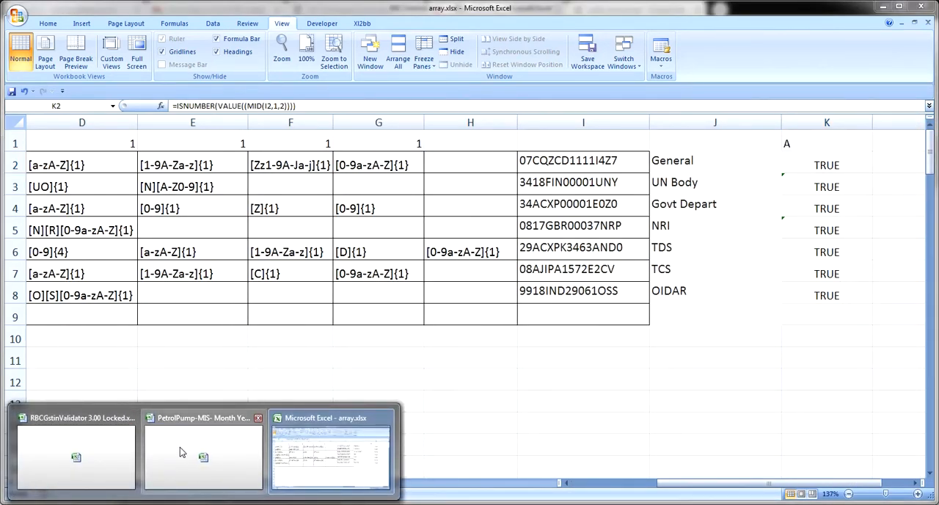
left_click(76, 451)
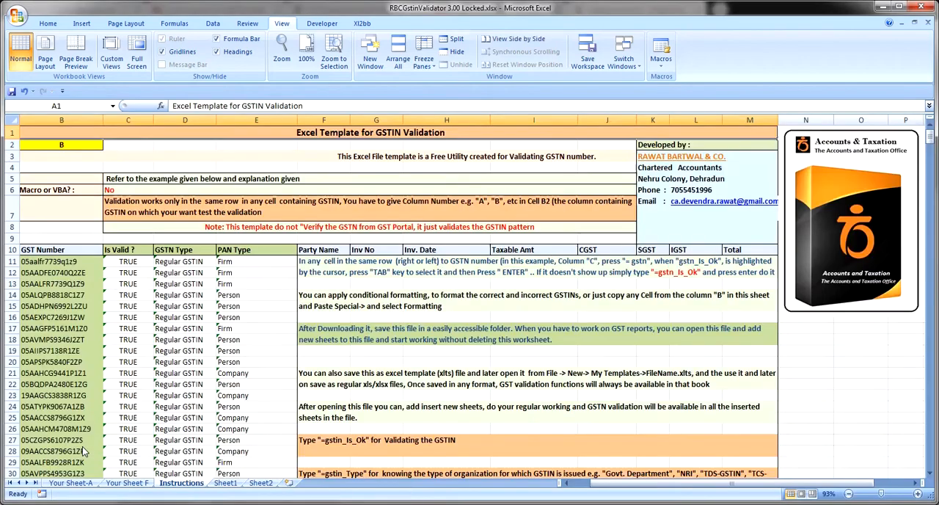
left_click(223, 313)
key("Left")
key("Left")
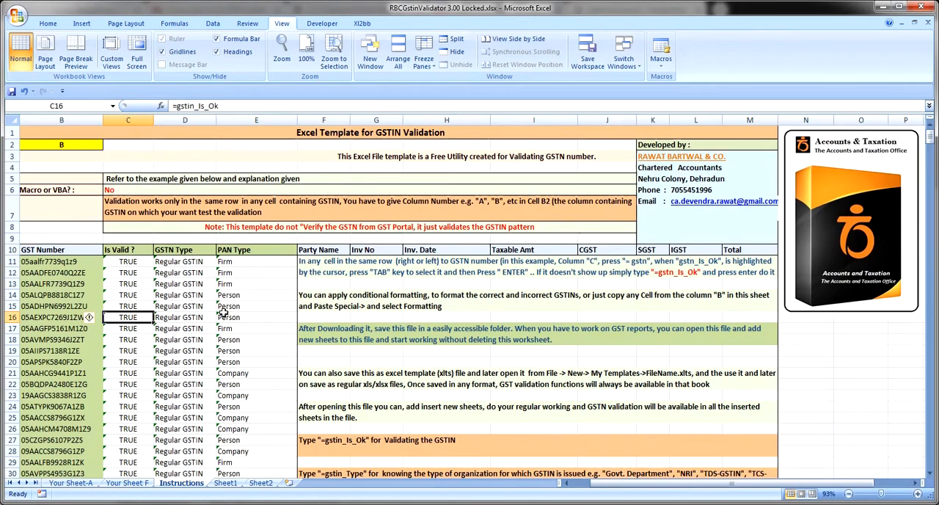
key("Left")
key("Up")
key("Up")
key("Up")
key("Up")
key("Up")
key("Down")
key("Down")
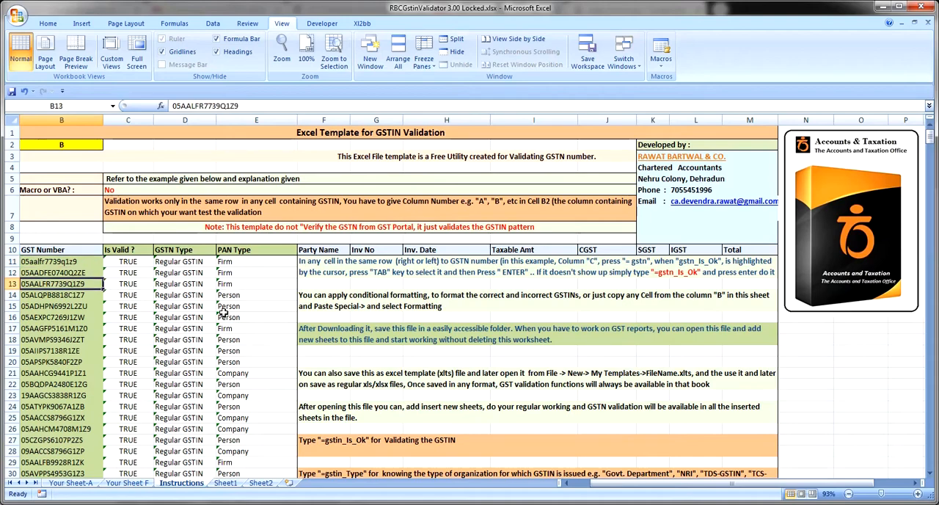
Select B13:E13 and zoom the sheet to that selection
key("shift+Right")
key("shift+Right")
key("shift+Right")
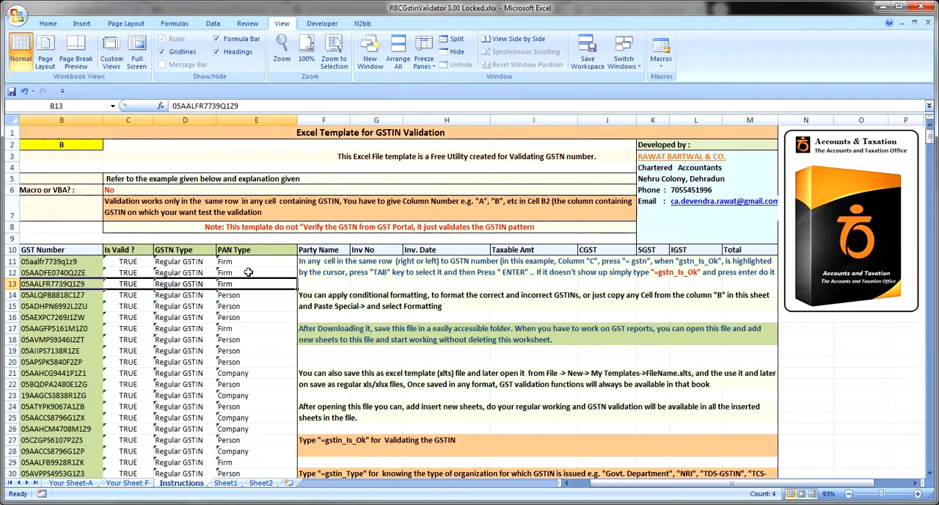
left_click(334, 58)
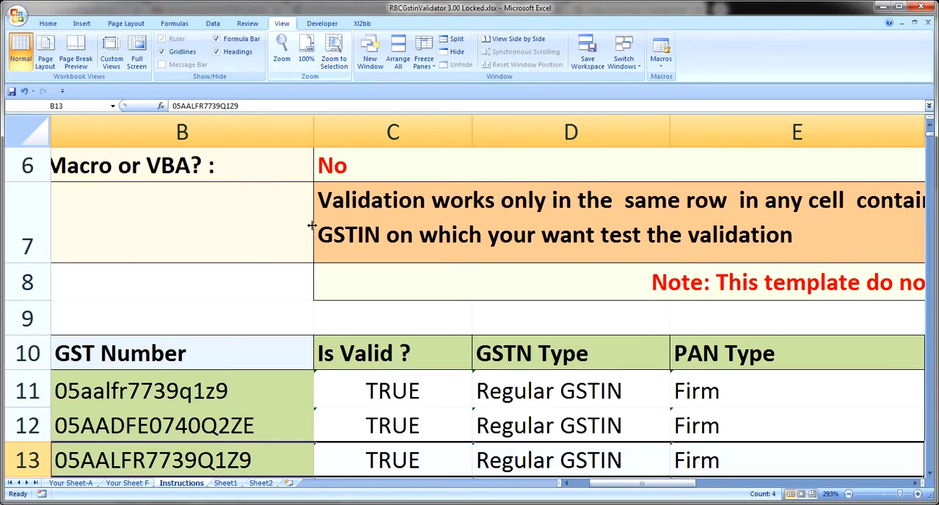
Replace the digit 1 before the Z in the B13 GST number with the letter i, and check its validity in C13
double_click(228, 459)
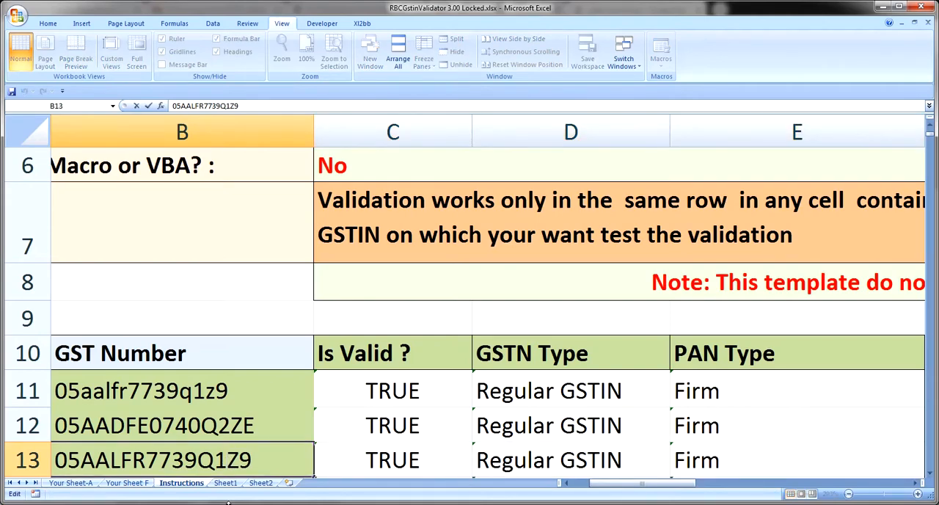
key("BackSpace")
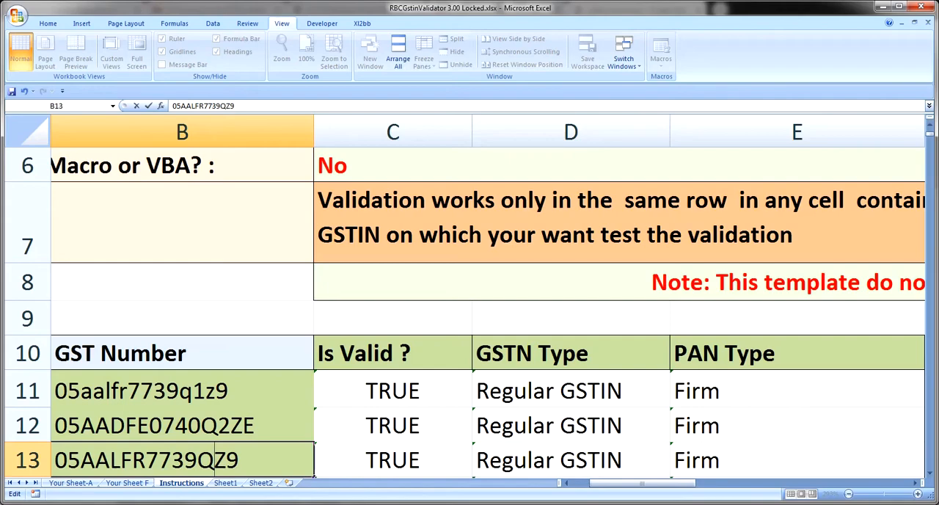
type("i")
key("Return")
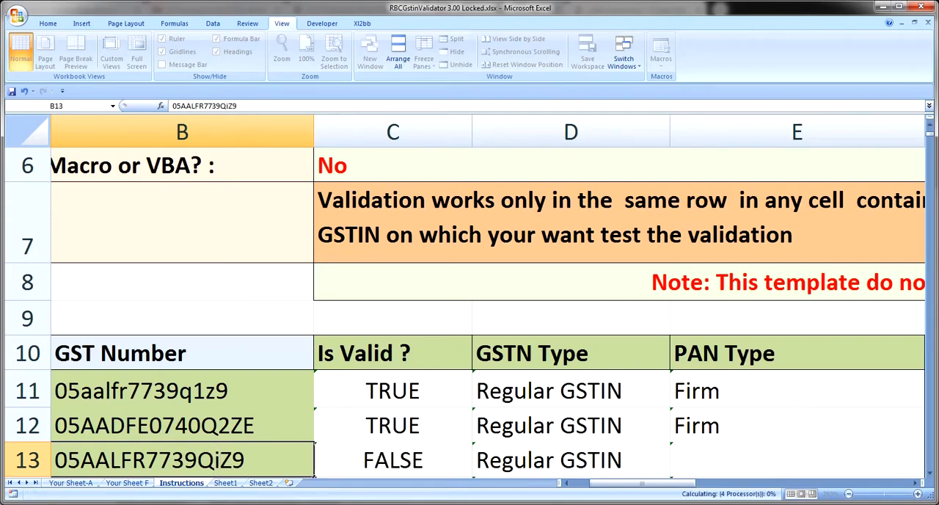
key("Up")
key("Right")
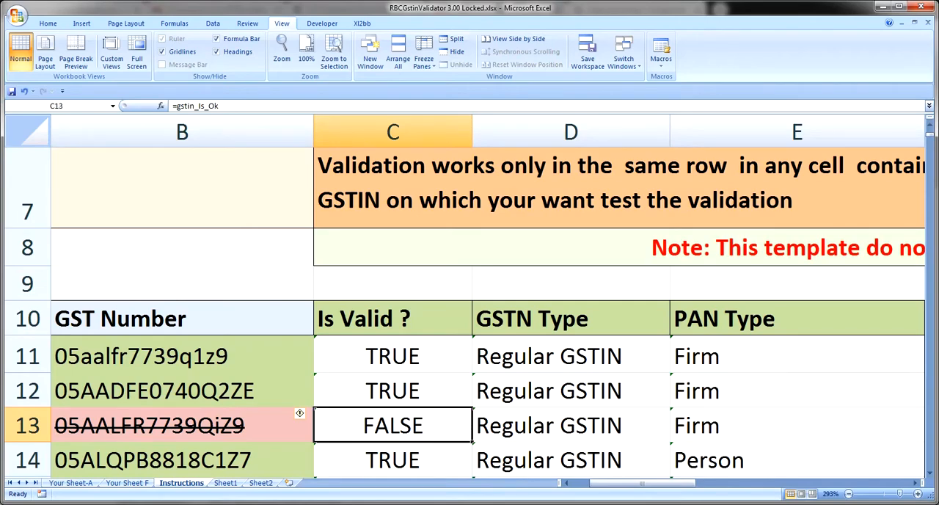
Correct the B13 GST number by replacing the letter i before the Z with the digit 1
key("Left")
key("F2")
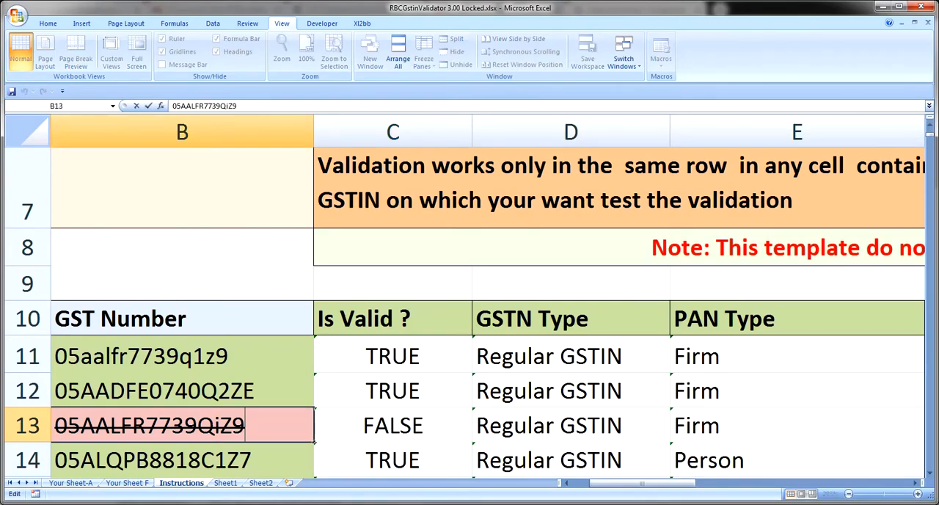
key("Left")
key("BackSpace")
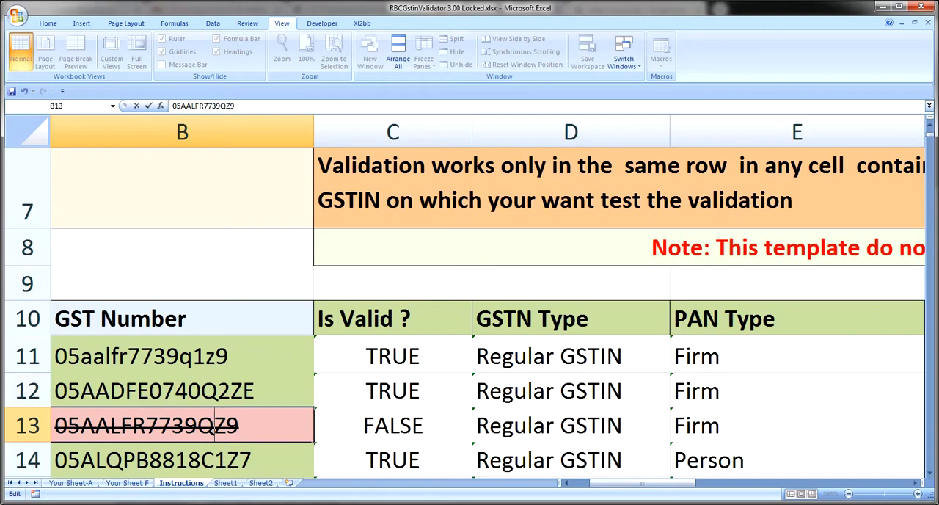
type("1")
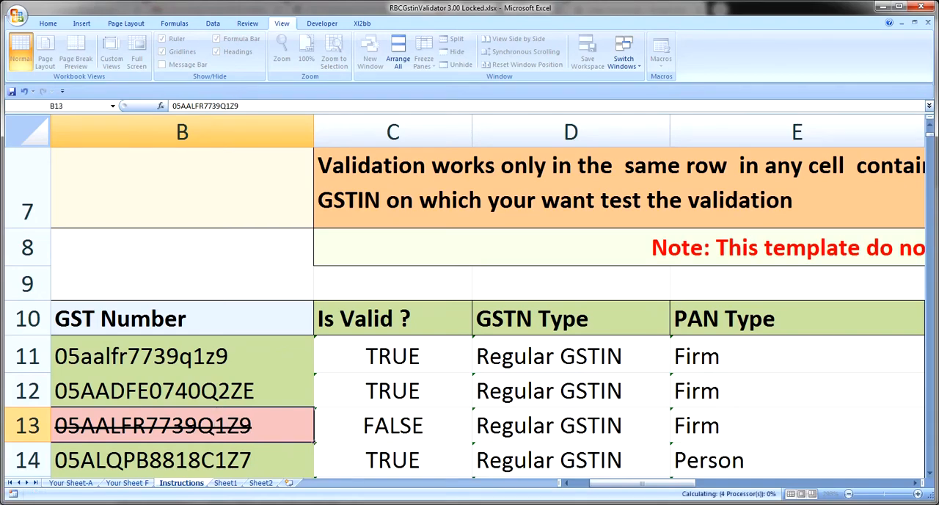
key("Return")
key("Return")
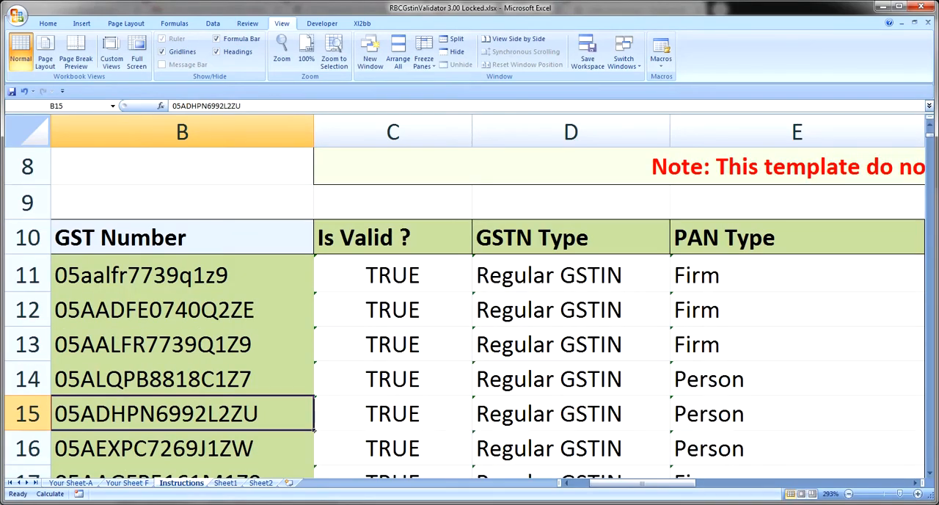
key("F2")
key("Left")
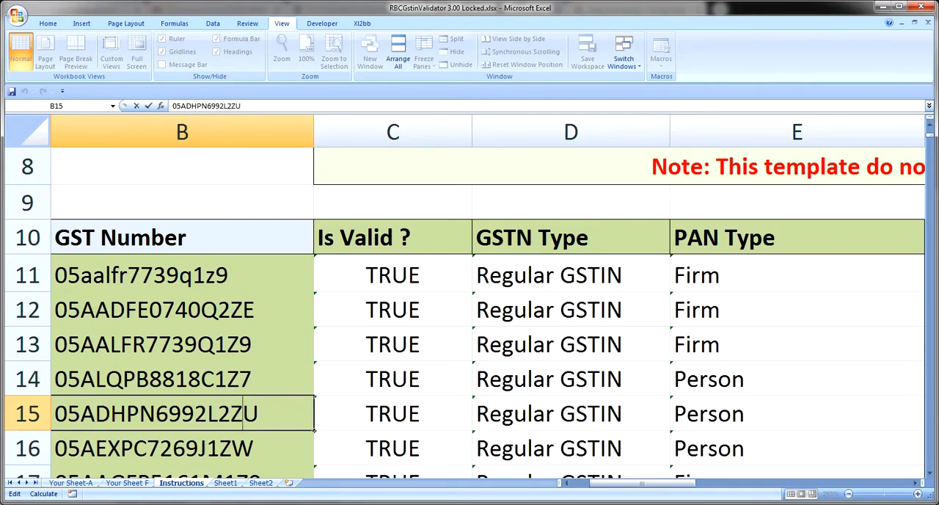
key("Left")
key("Left")
key("Left")
key("Left")
key("Left")
key("Left")
key("Left")
key("Left")
key("Left")
key("Left")
key("Left")
key("Left")
key("Right")
key("Right")
key("Right")
key("Right")
key("Right")
key("Right")
key("Right")
key("Right")
key("Right")
key("Right")
key("Right")
key("Left")
key("Return")
key("Return")
key("Return")
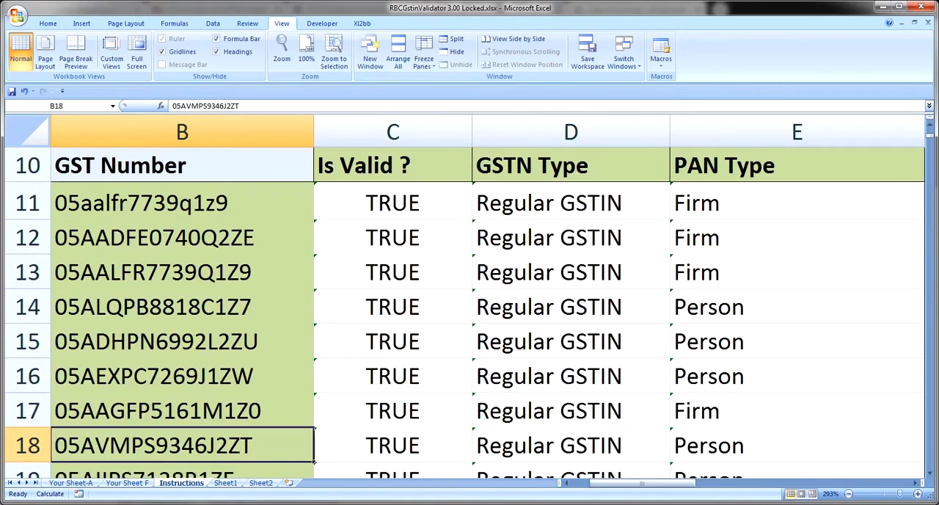
Replace the digit 0 before the F in the B20 GST number with the capital letter O, and check its validity in C20
key("Return")
key("Return")
key("F2")
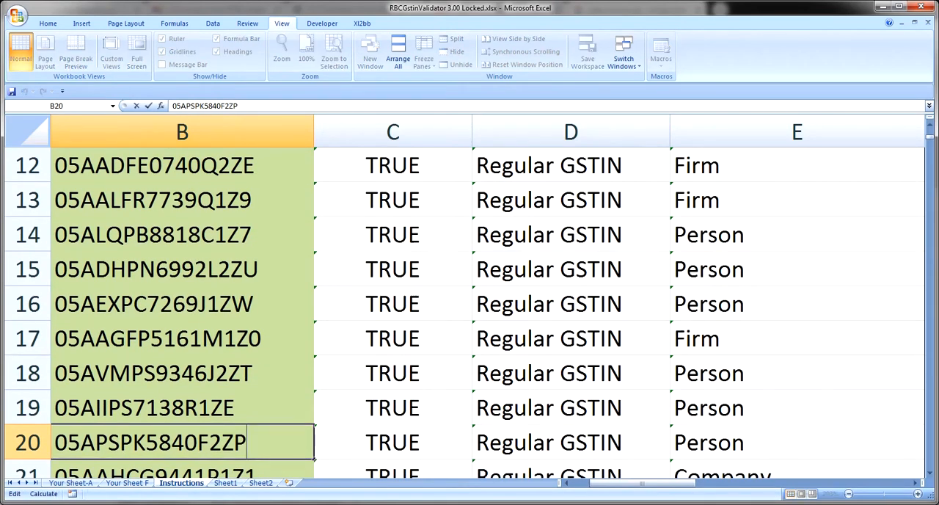
key("Left")
key("Left")
key("Left")
key("Left")
key("Left")
key("Delete")
type("0")
key("BackSpace")
type("o")
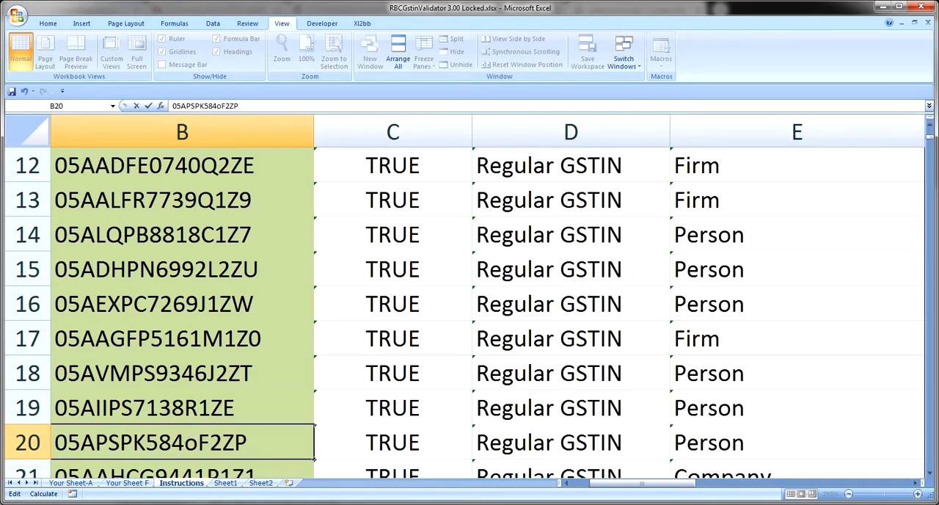
key("BackSpace")
type("O")
key("Return")
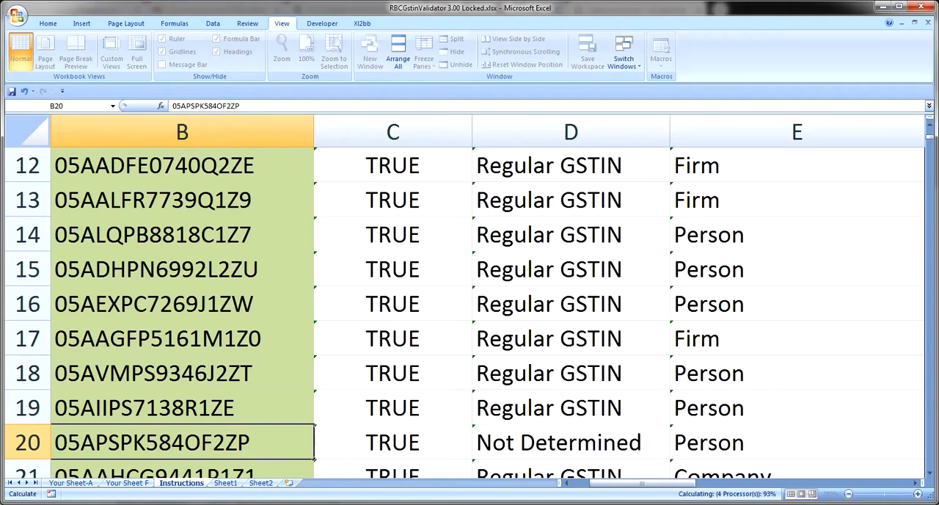
left_click(182, 408)
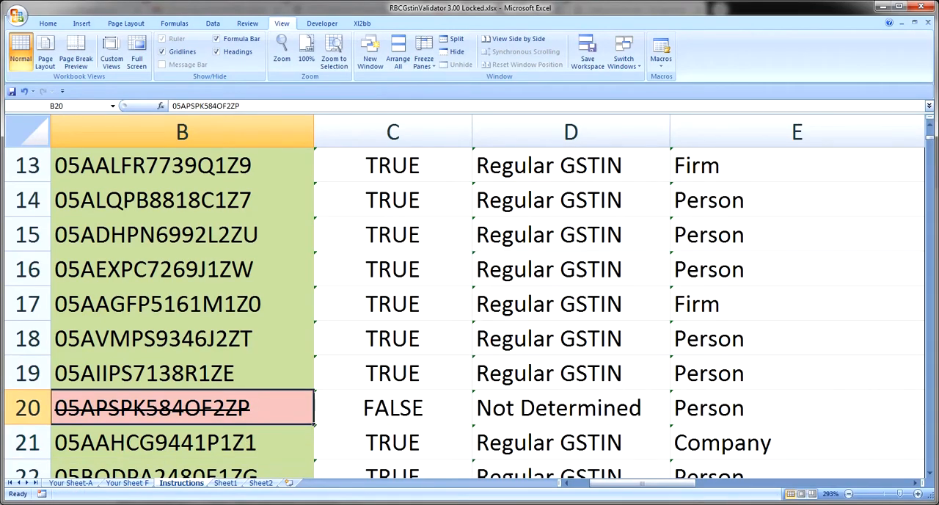
Undo the letter O edit to the GST number in B20
key("F2")
key("Left")
key("Left")
key("Left")
key("Left")
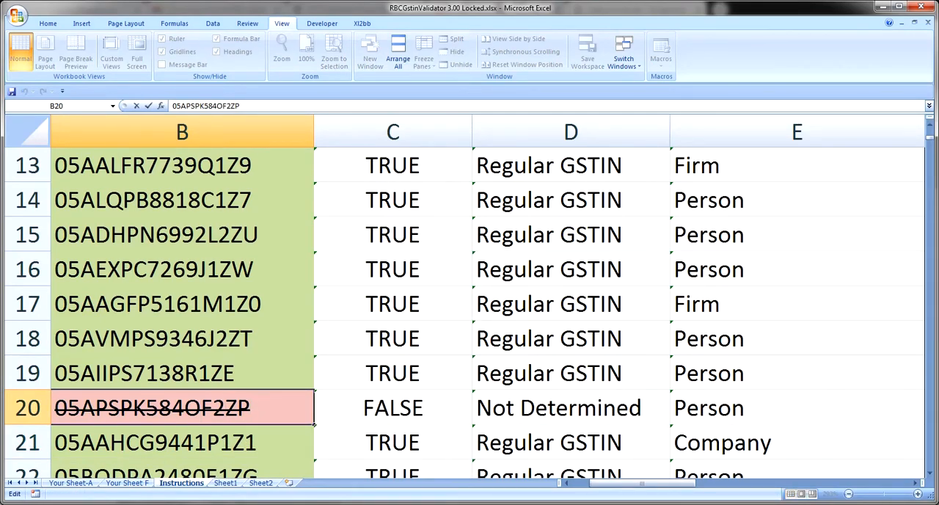
key("Escape")
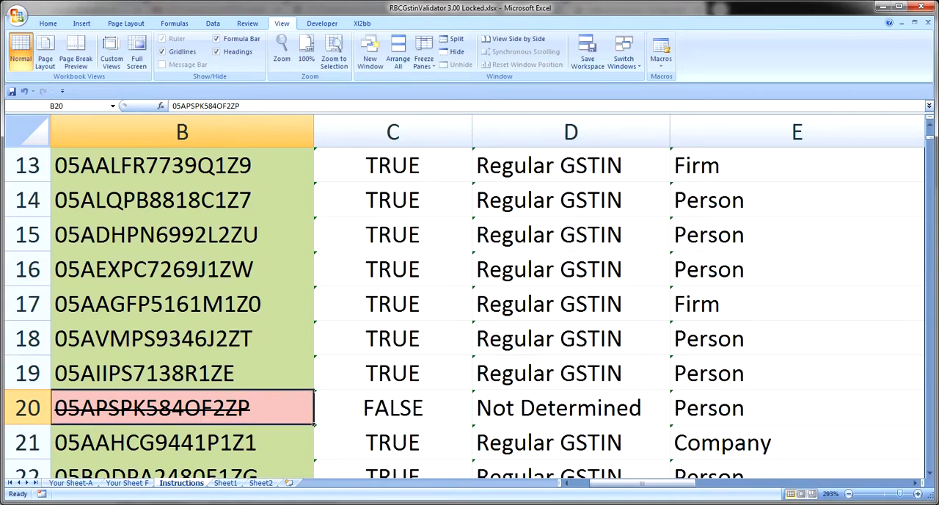
key("ctrl+z")
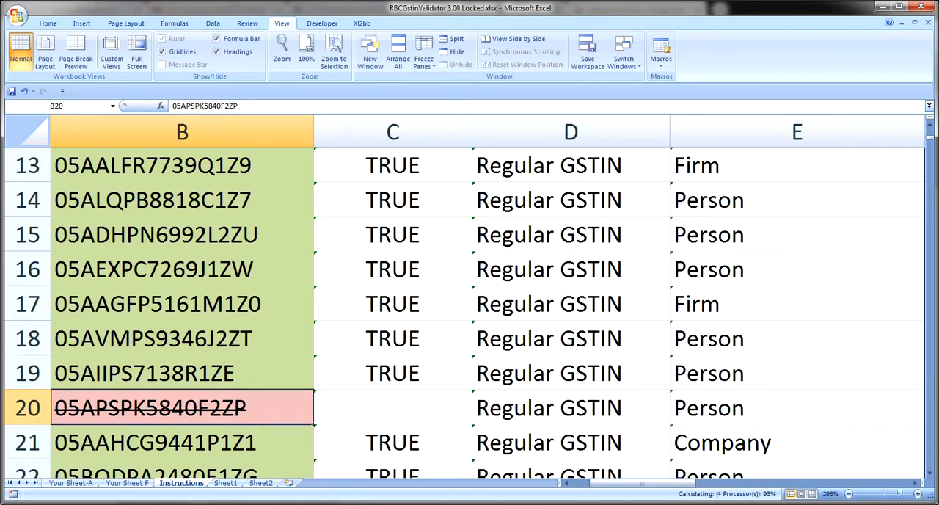
mouse_move(233, 503)
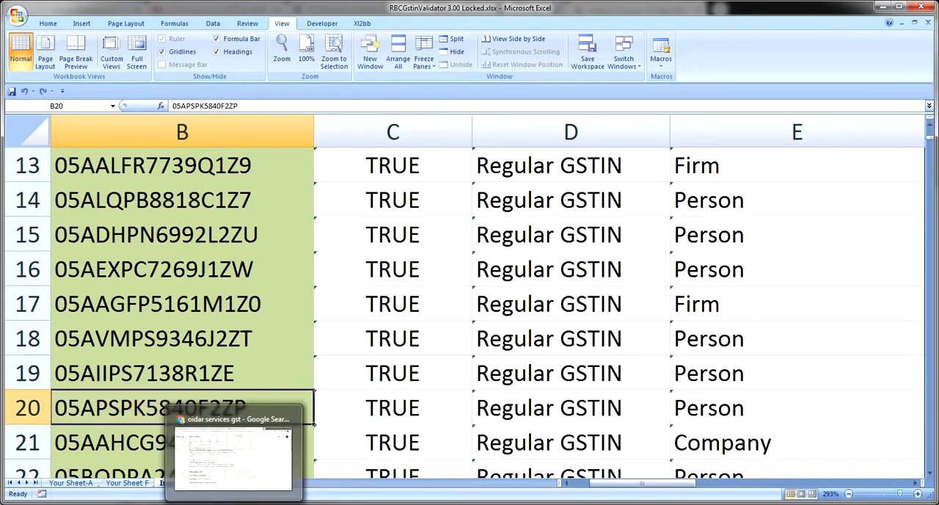
Zoom the Instructions sheet out to 98% and look through the GST numbers in column B down to row 33
left_click(884, 496)
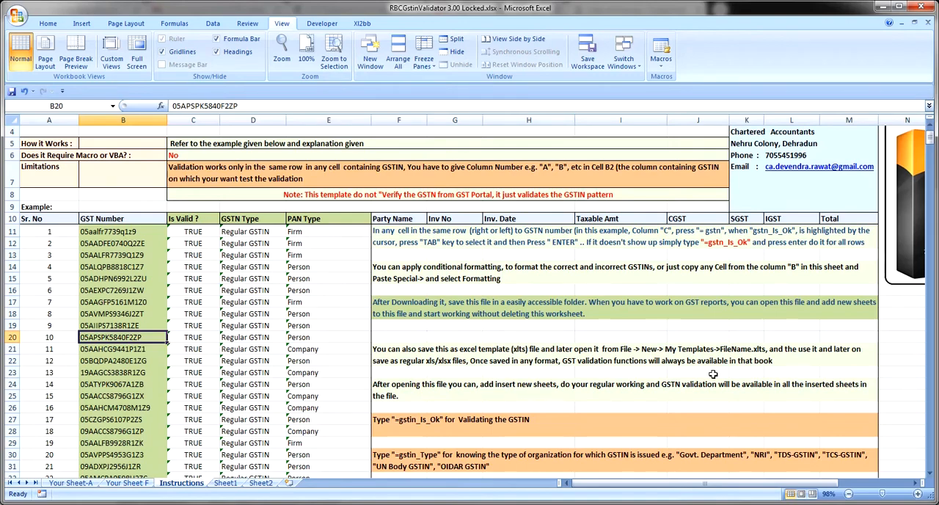
key("Down")
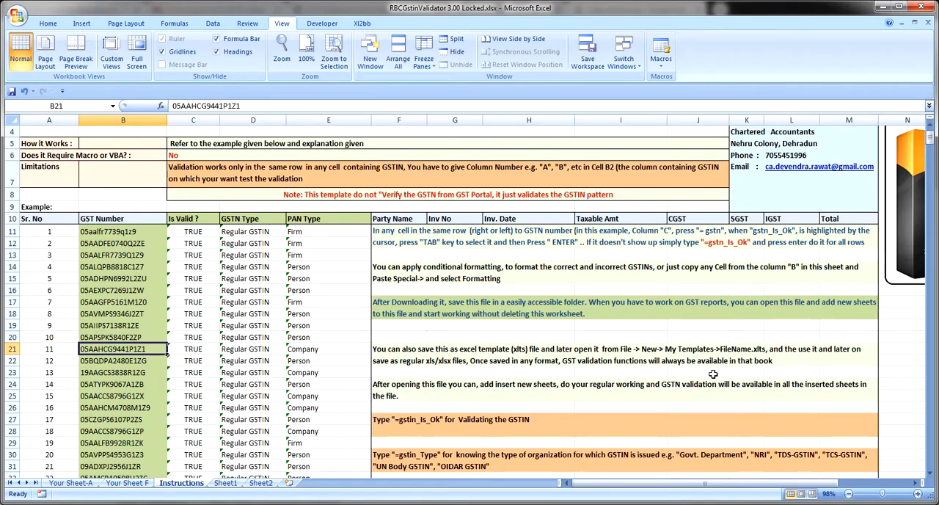
key("Down")
key("Down")
key("Down")
key("Down")
key("Down")
key("Down")
key("Down")
key("Down")
key("Down")
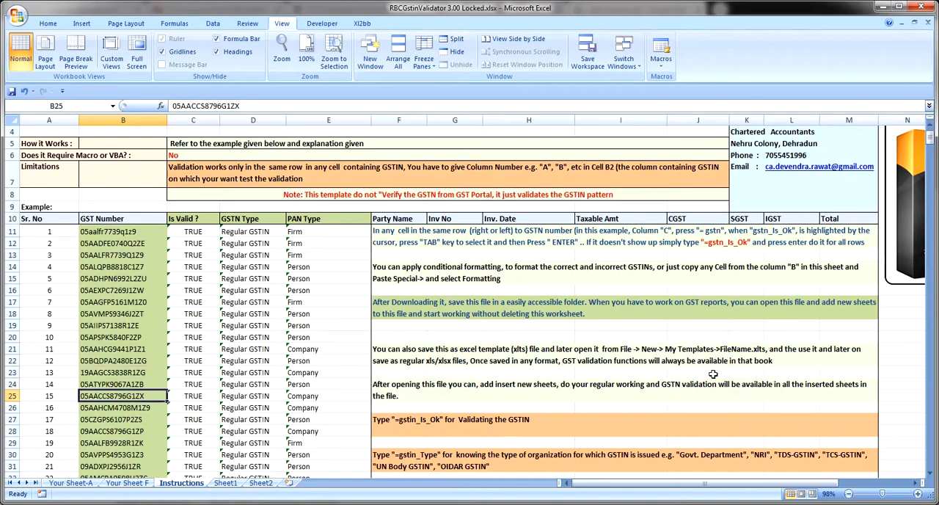
key("Down")
key("Down")
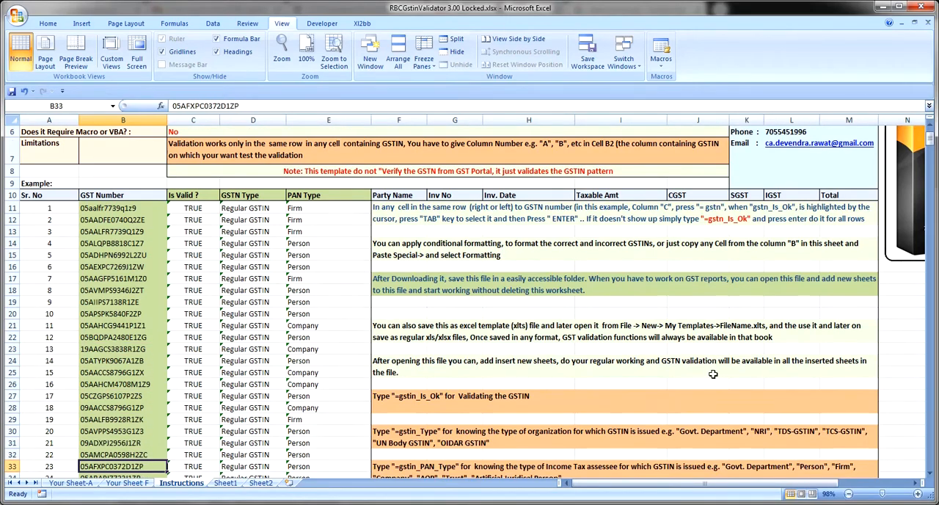
key("Up")
key("Up")
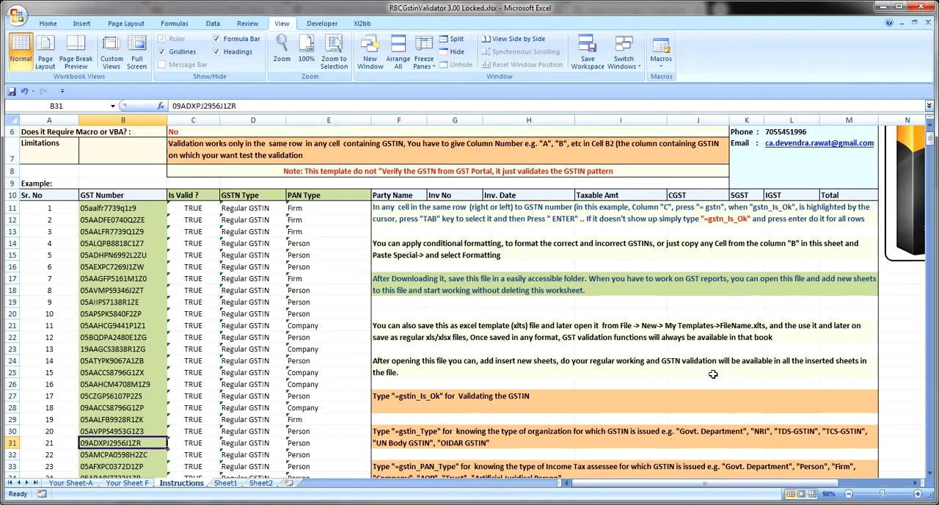
Examine the formulas in the Is Valid ? and GSTN Type columns around rows 31 to 34
key("Right")
key("Right")
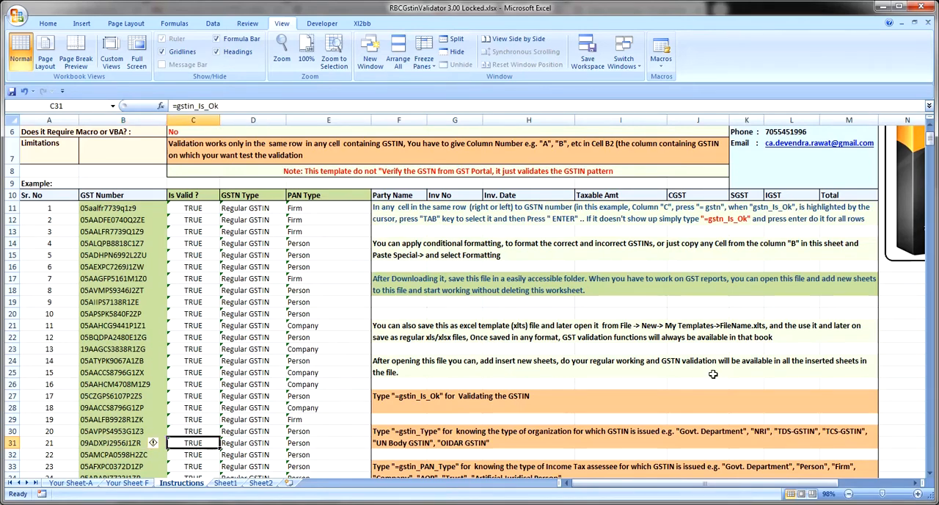
key("Down")
key("Down")
key("Down")
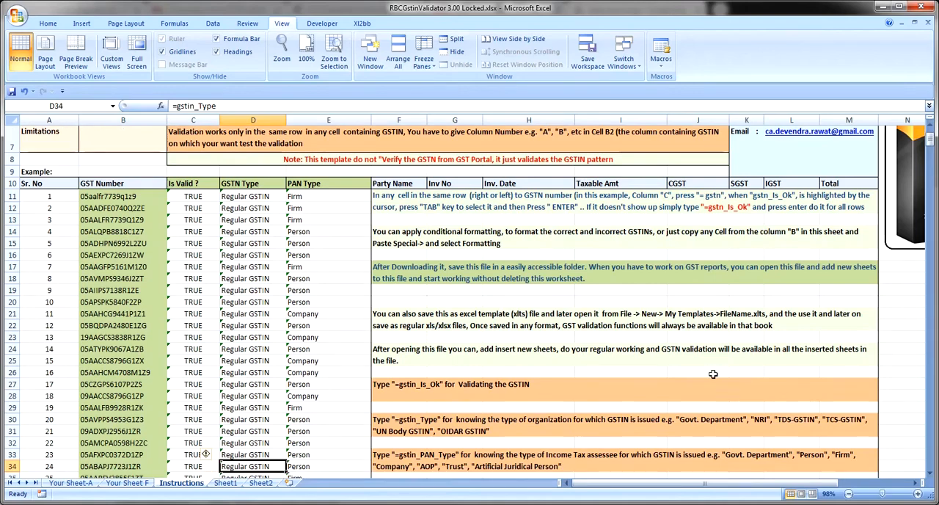
key("Left")
key("Left")
key("Up")
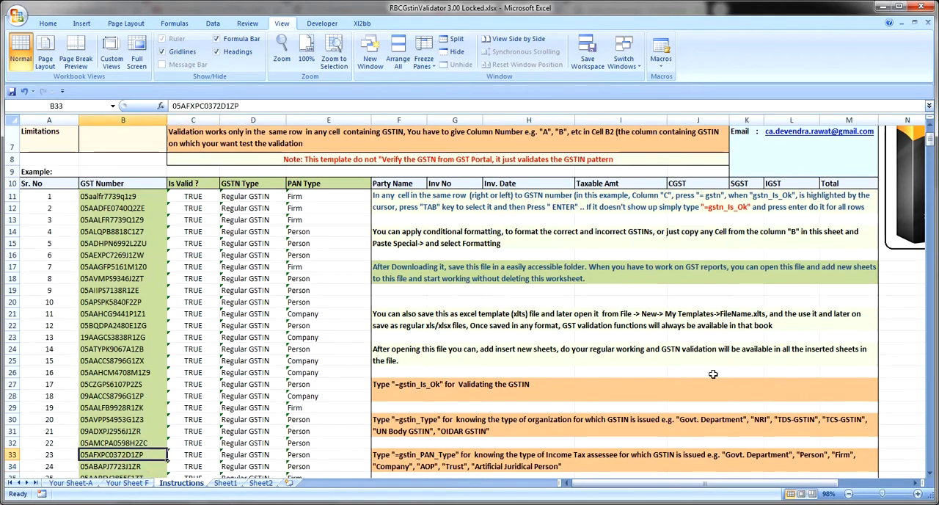
Review the GST numbers and the usage notes beside them down to row 39, and return to cell A1
key("Down")
key("Down")
key("Down")
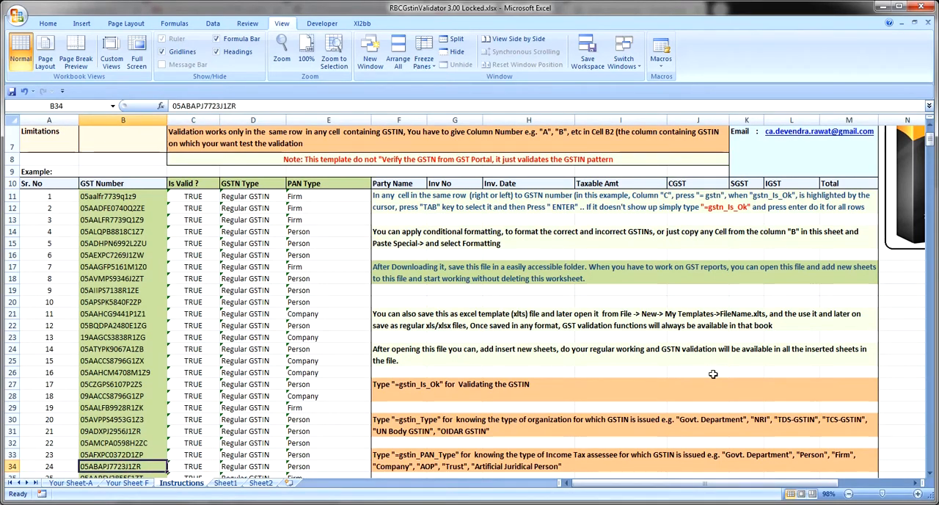
key("Up")
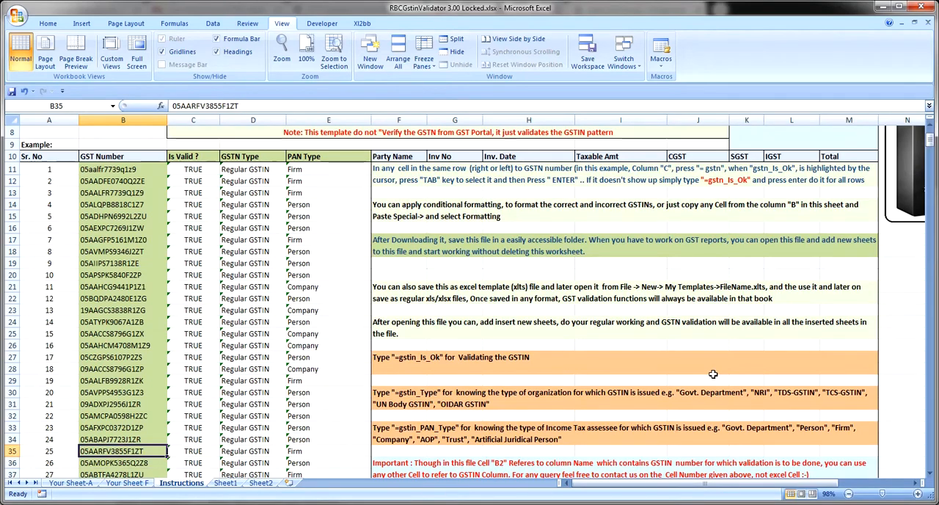
key("Down")
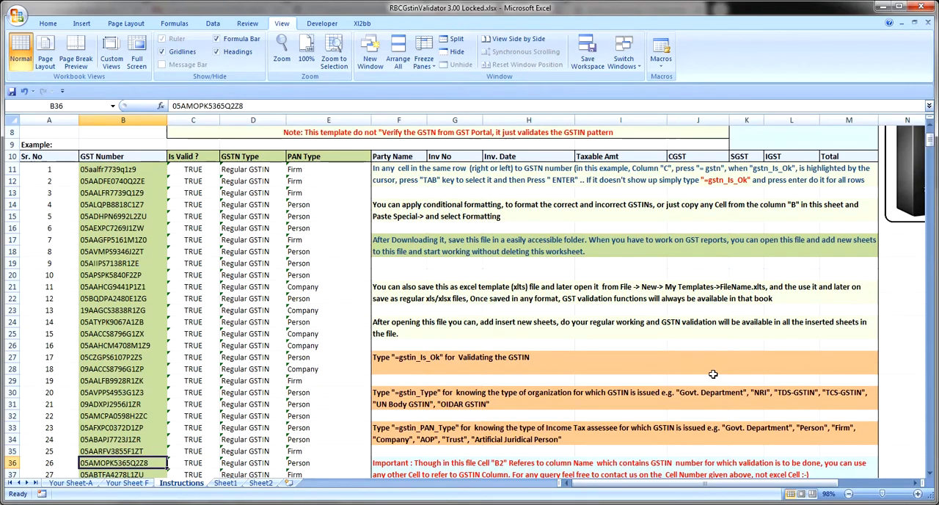
key("Down")
key("Down")
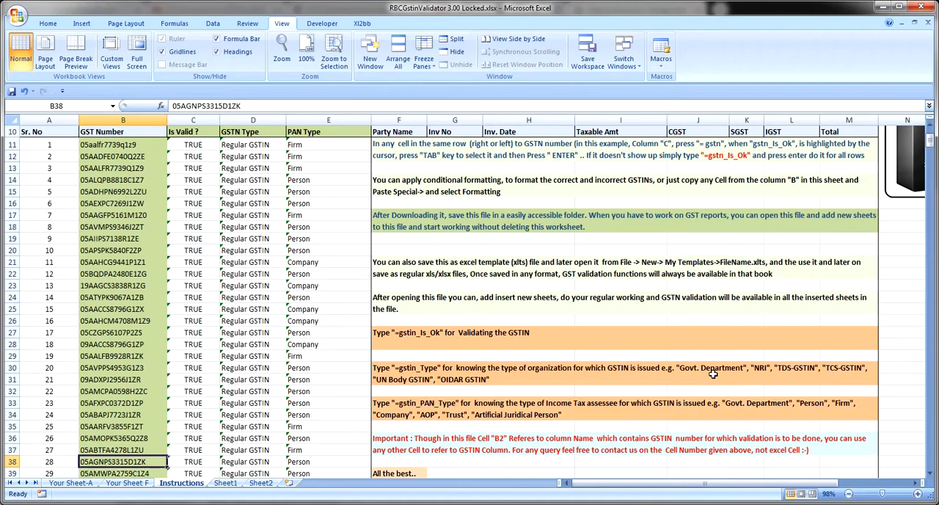
key("Down")
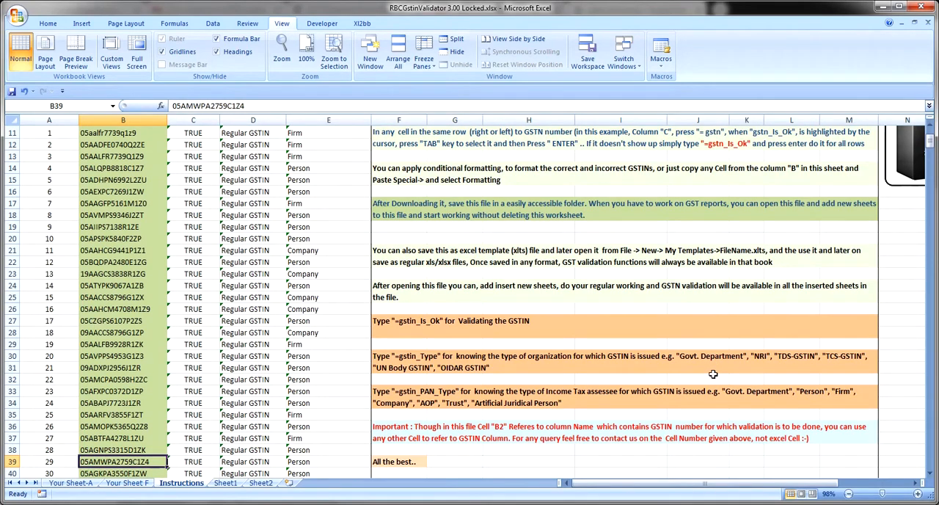
key("Up")
key("Up")
key("Down")
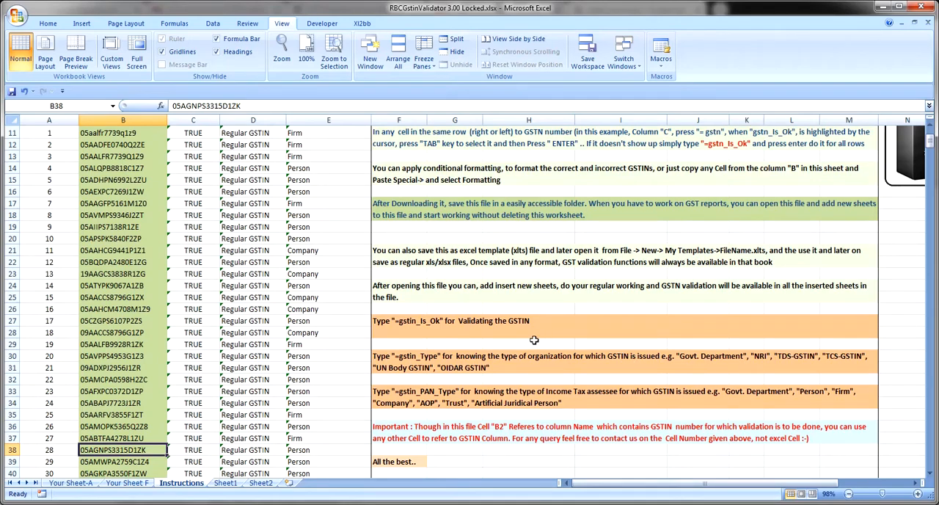
key("ctrl+Home")
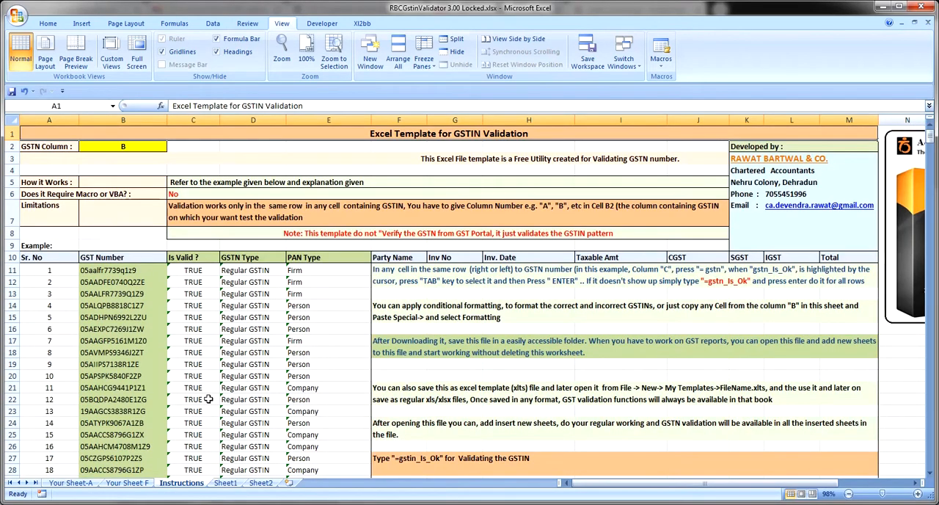
View Your Sheet F, switch to Your Sheet-A to check its GSTIN Column setting in B2, and slightly widen column J there
left_click(127, 482)
left_click(90, 481)
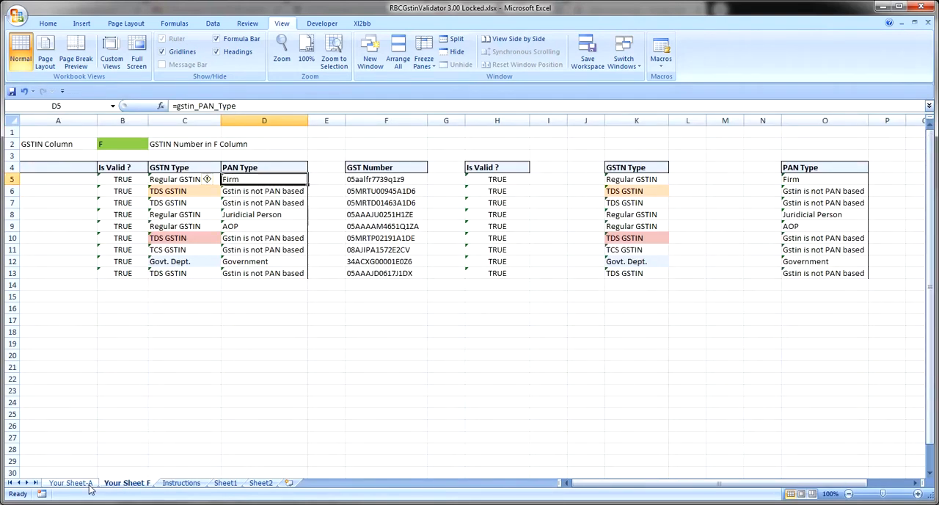
left_click(124, 144)
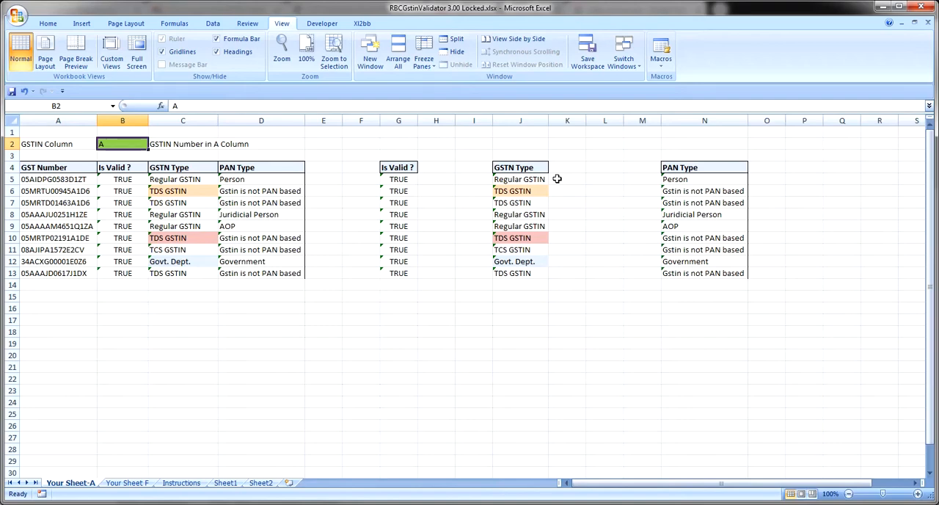
left_click_drag(550, 123, 555, 123)
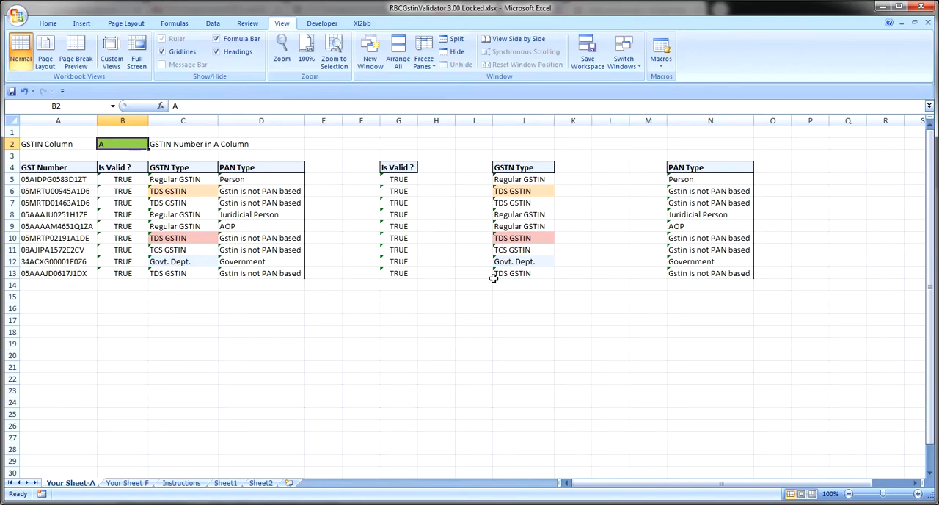
key("Down")
key("Down")
key("Down")
key("Down")
key("Up")
key("Up")
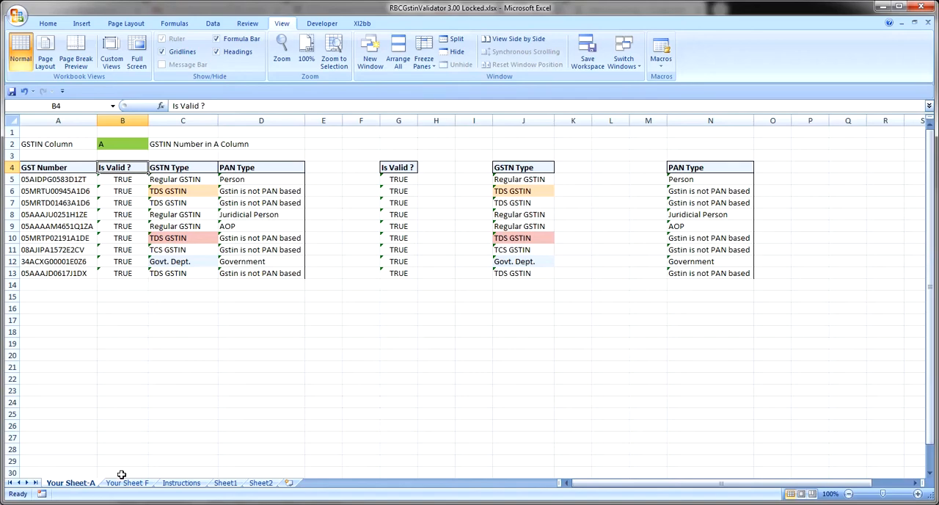
Return to the Instructions sheet and review the PAN Type results from E17 down to E35, ending back at the sheet's start
left_click(187, 483)
left_click(324, 340)
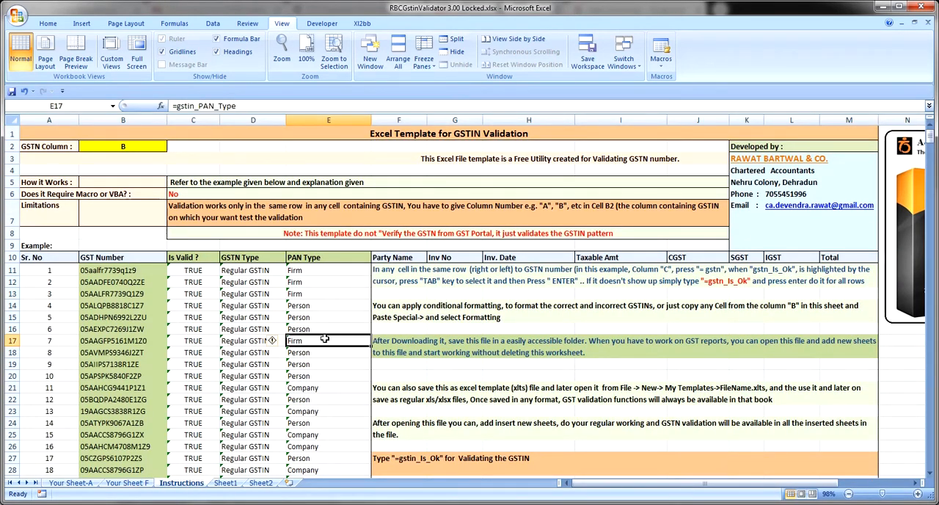
key("Down")
key("Down")
key("Down")
key("Down")
key("Down")
key("Down")
key("Down")
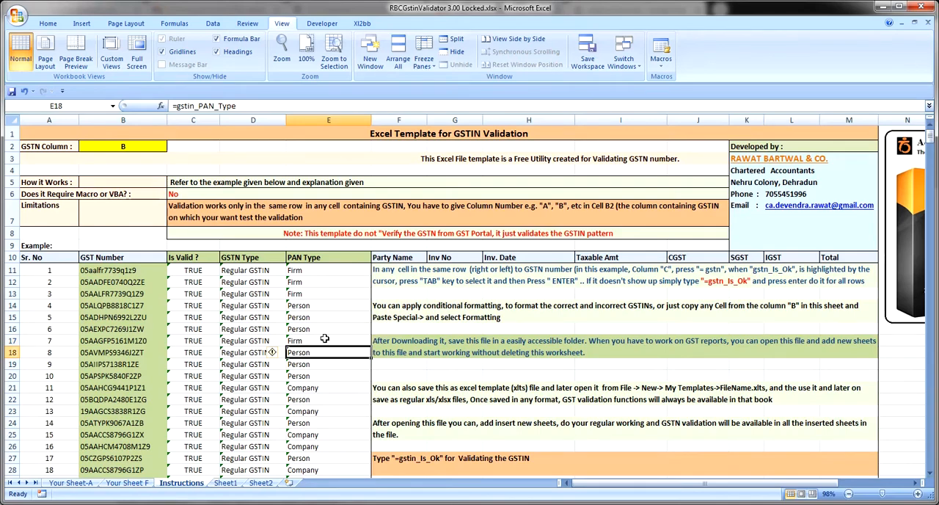
key("Down")
key("Down")
key("Down")
key("Down")
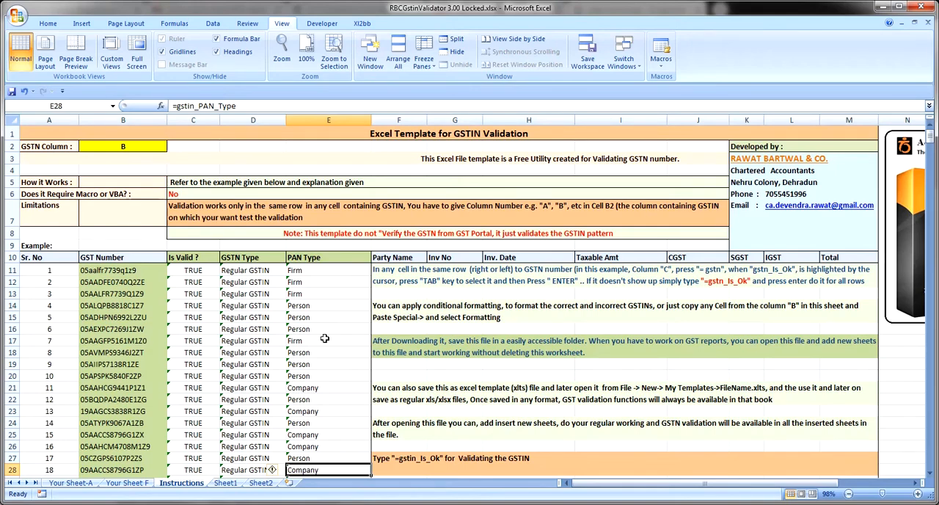
key("Down")
key("Down")
key("Down")
key("Down")
key("Down")
key("Down")
key("Down")
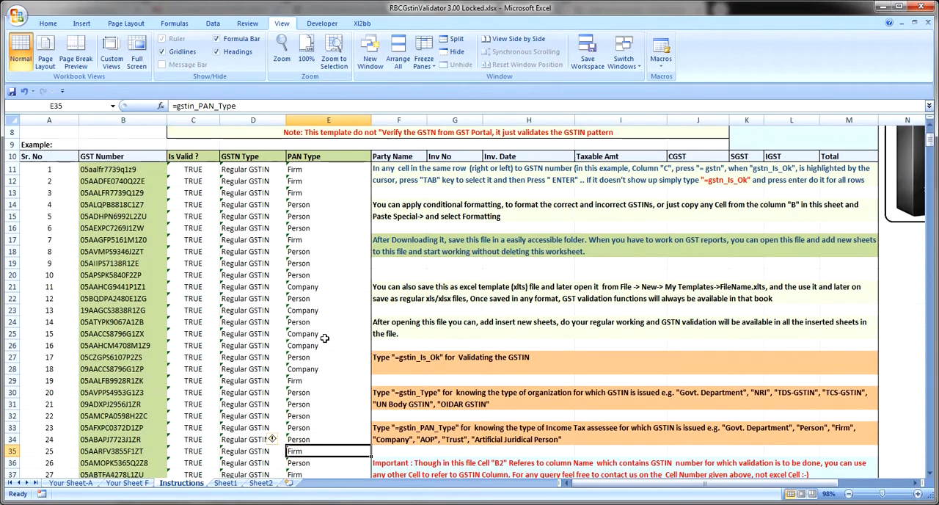
key("ctrl+Home")
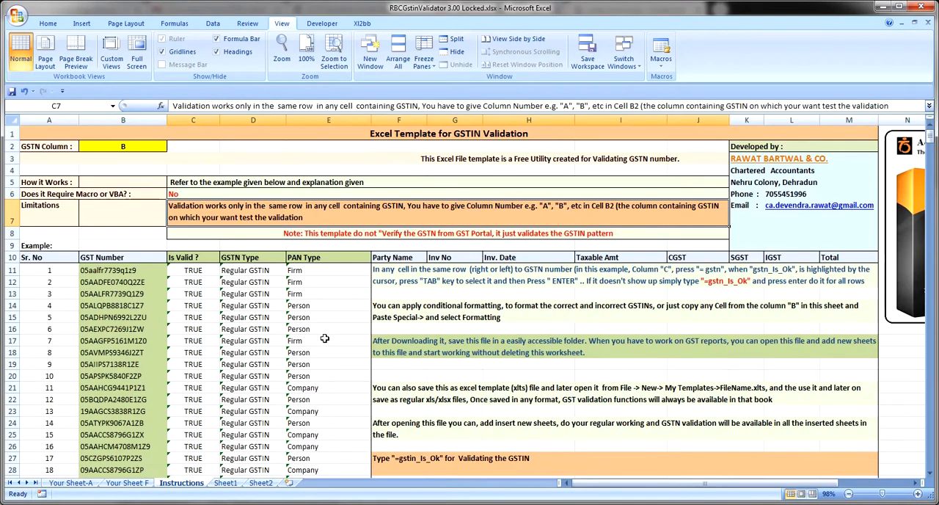
Move along row 7 past the developer's contact details to column O to view the Accounts & Taxation product image
key("Right")
key("Right")
key("Right")
key("Right")
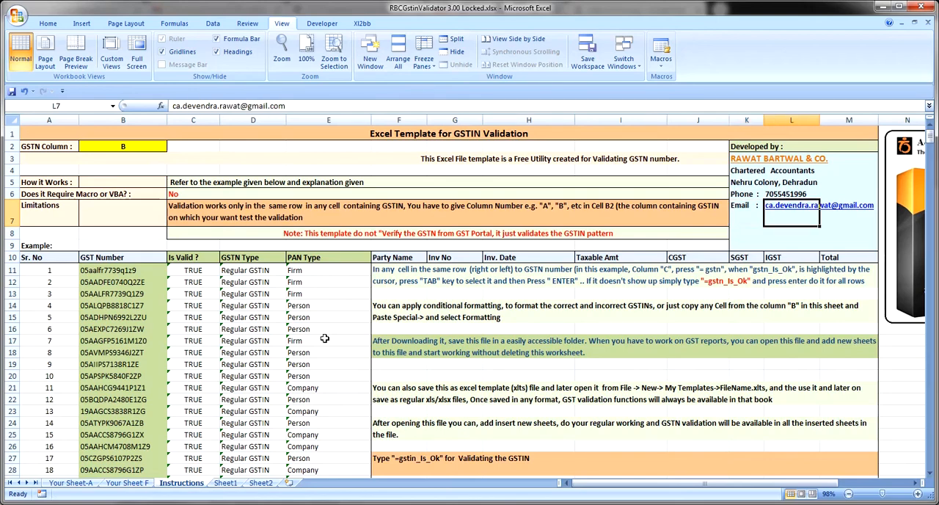
key("Right")
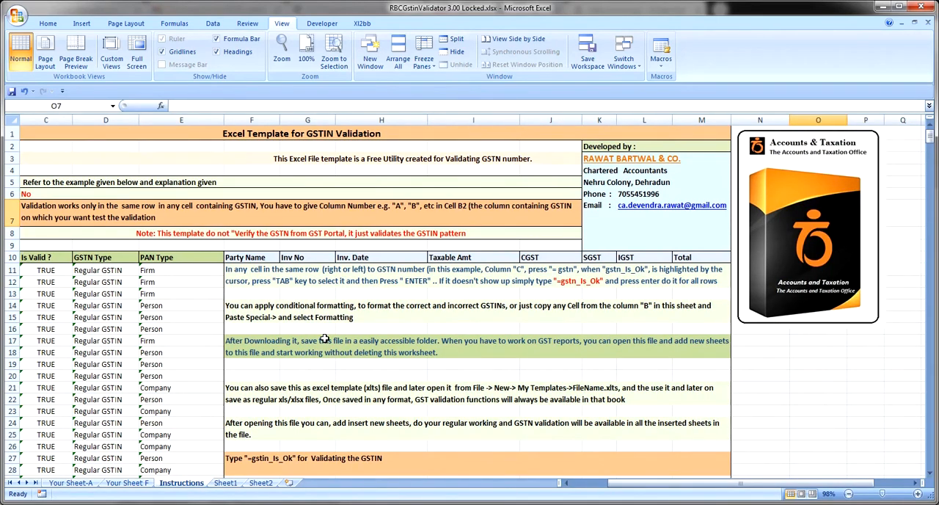